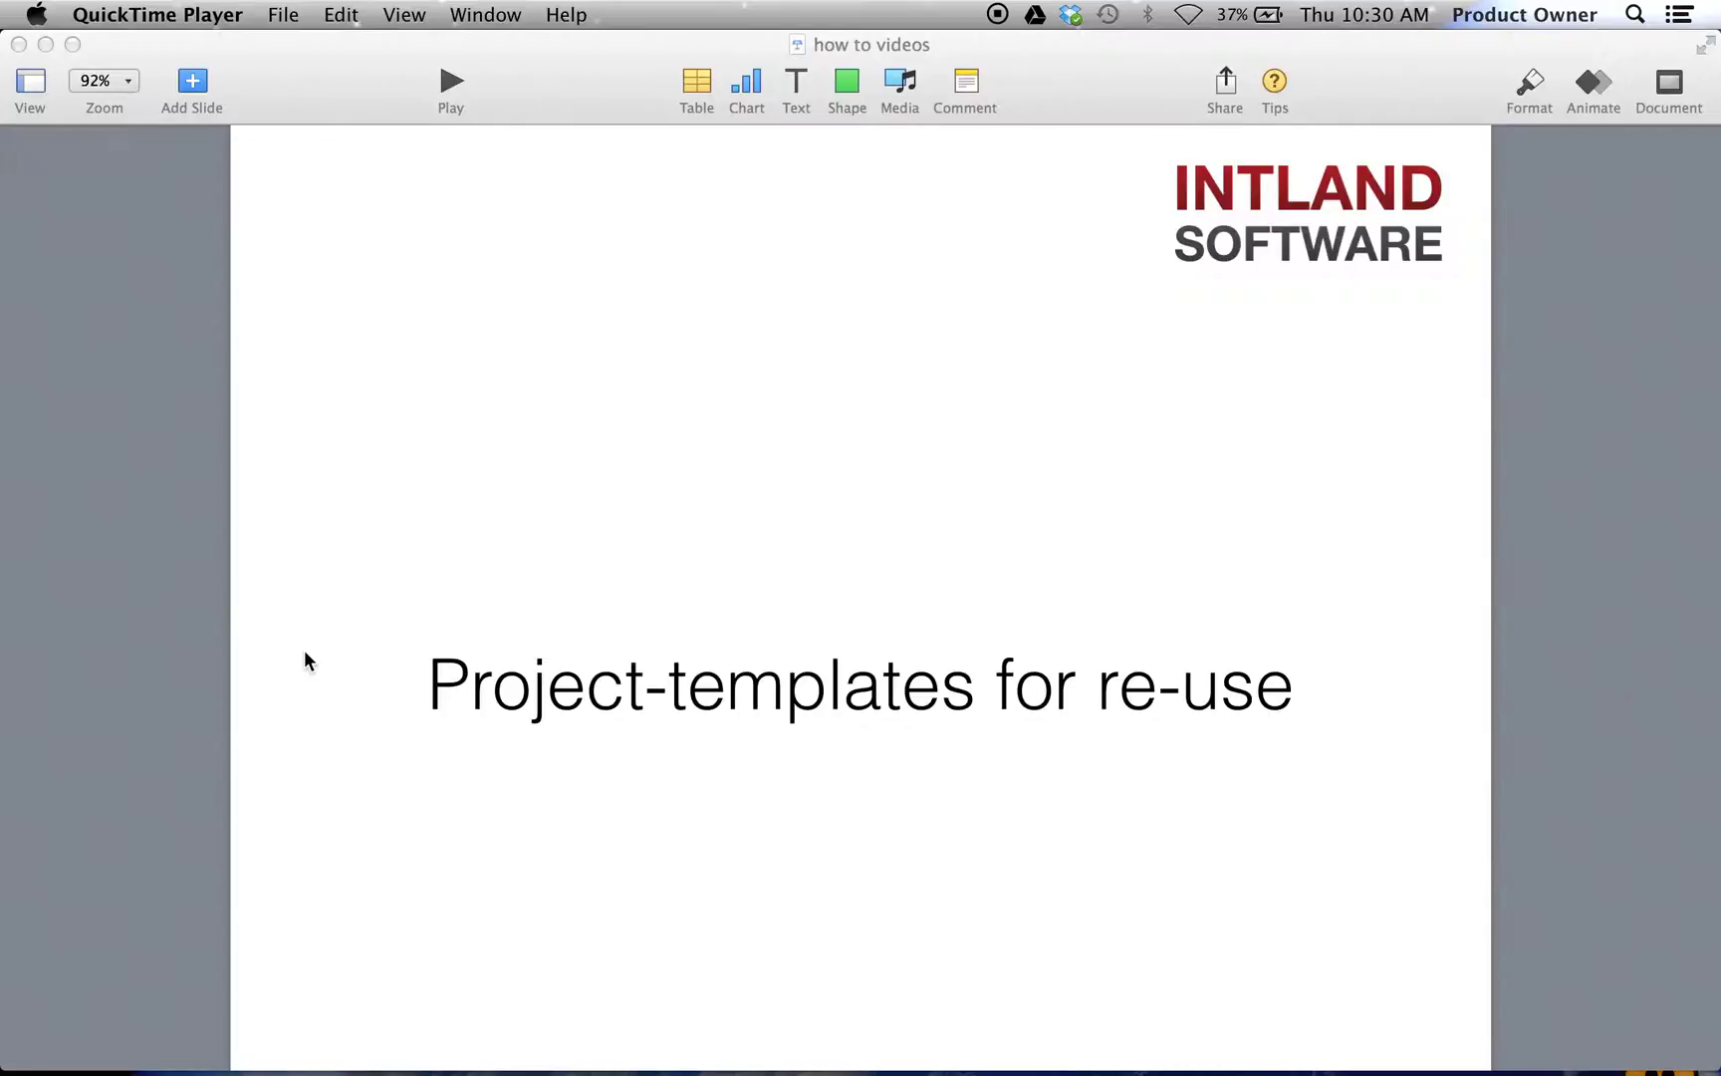
- Bring up Mission Control to show all open windows and desktops
{"action": "key", "text": "ctrl+Up"}
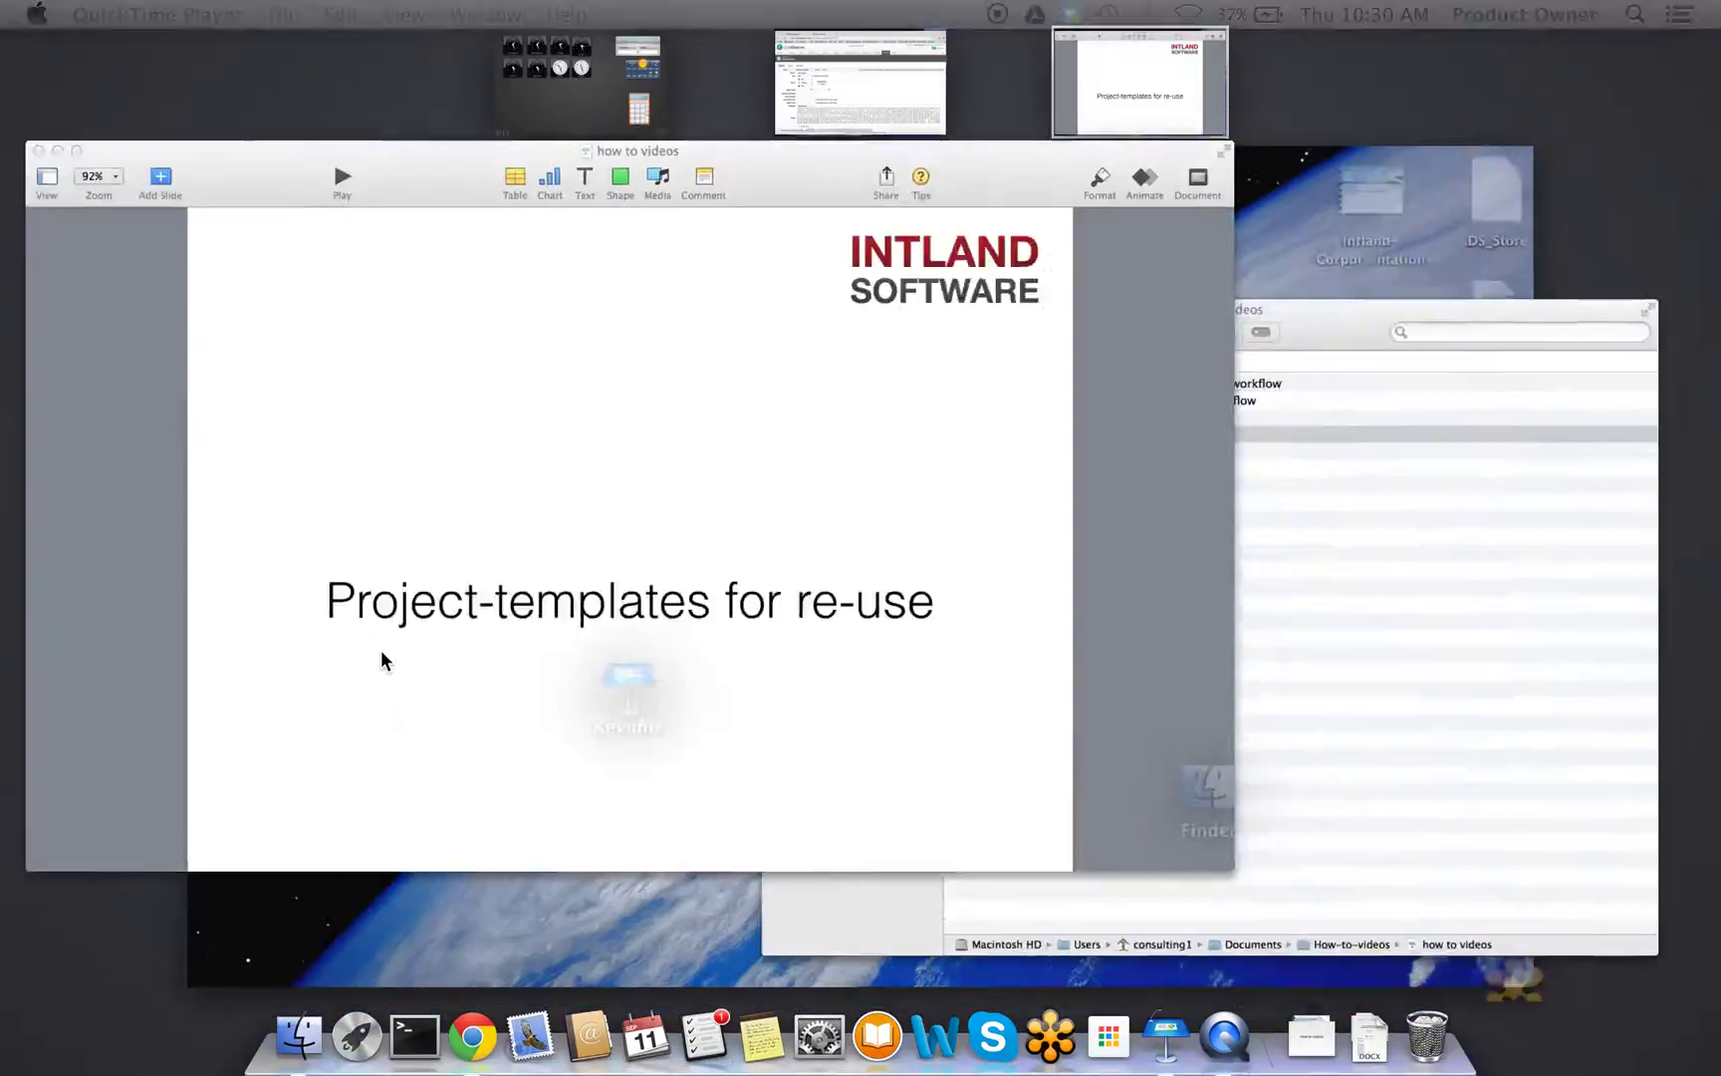
- On the browser desktop, tick 'Available as template' for GUI-Project and save the settings
{"action": "left_click", "coordinate": [881, 72]}
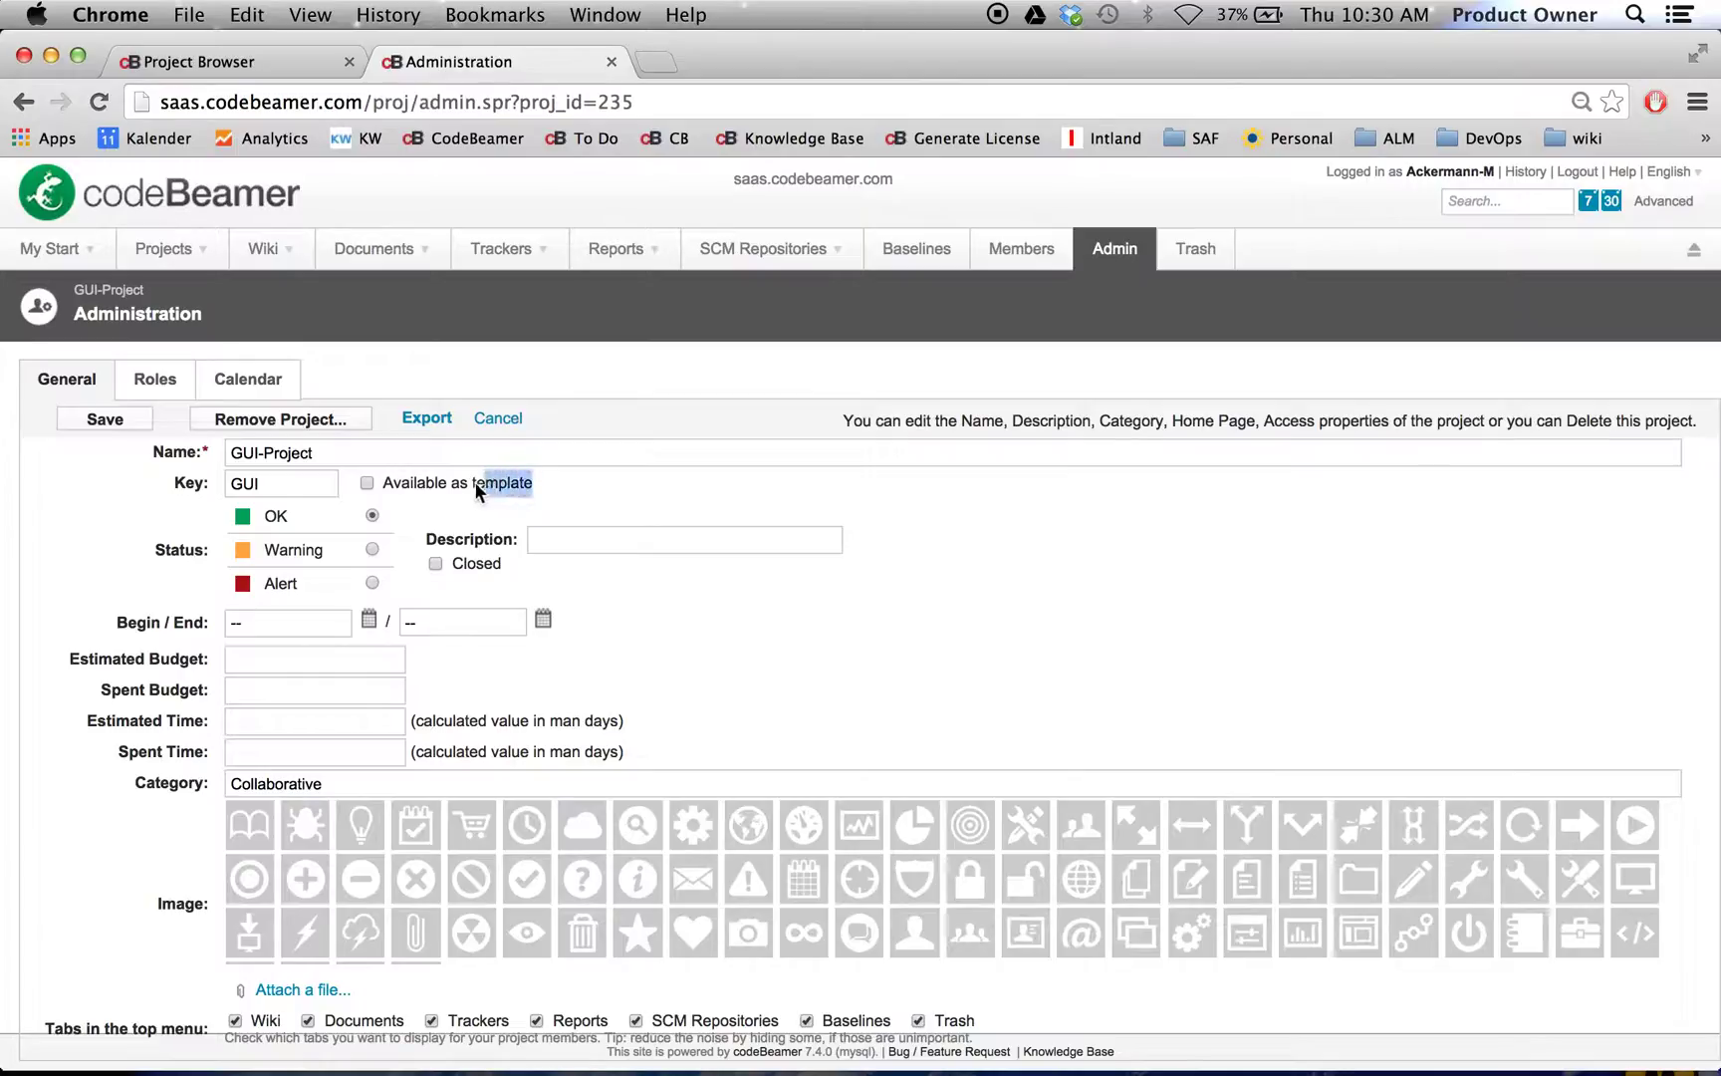
{"action": "left_click_drag", "start_coordinate": [475, 485], "coordinate": [385, 485]}
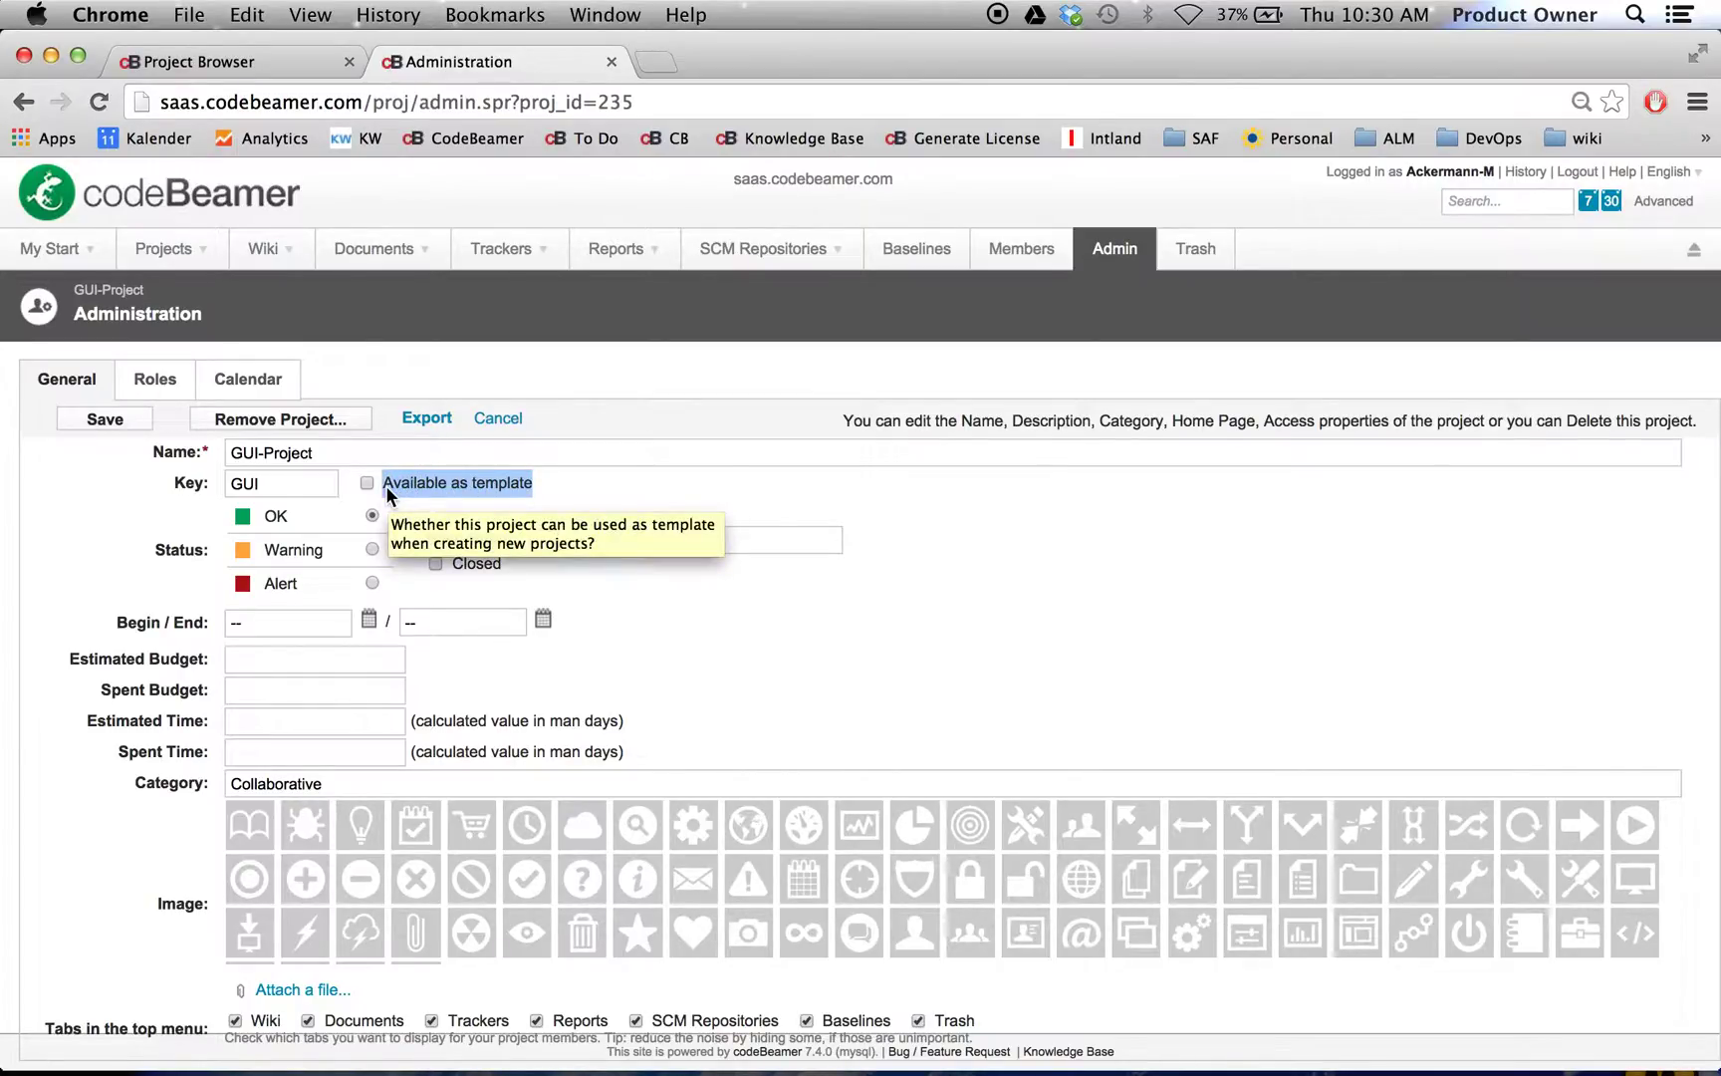
{"action": "left_click", "coordinate": [368, 483]}
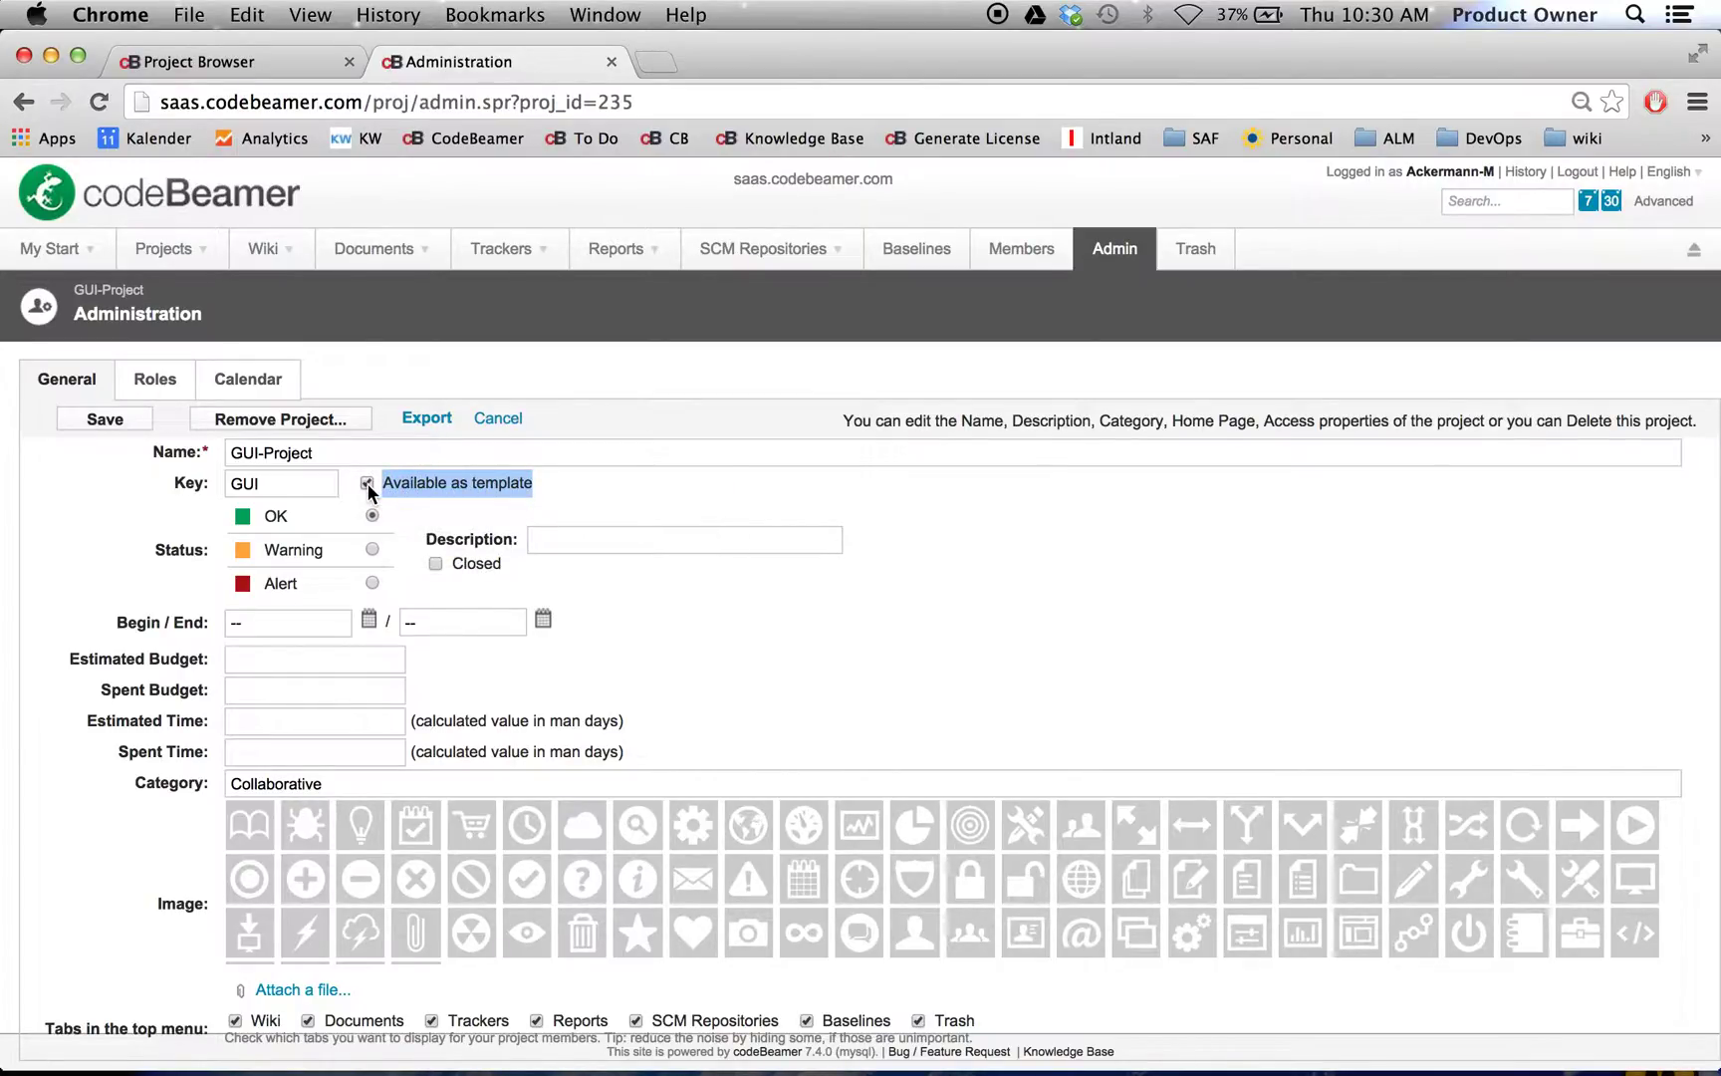
{"action": "left_click", "coordinate": [129, 427]}
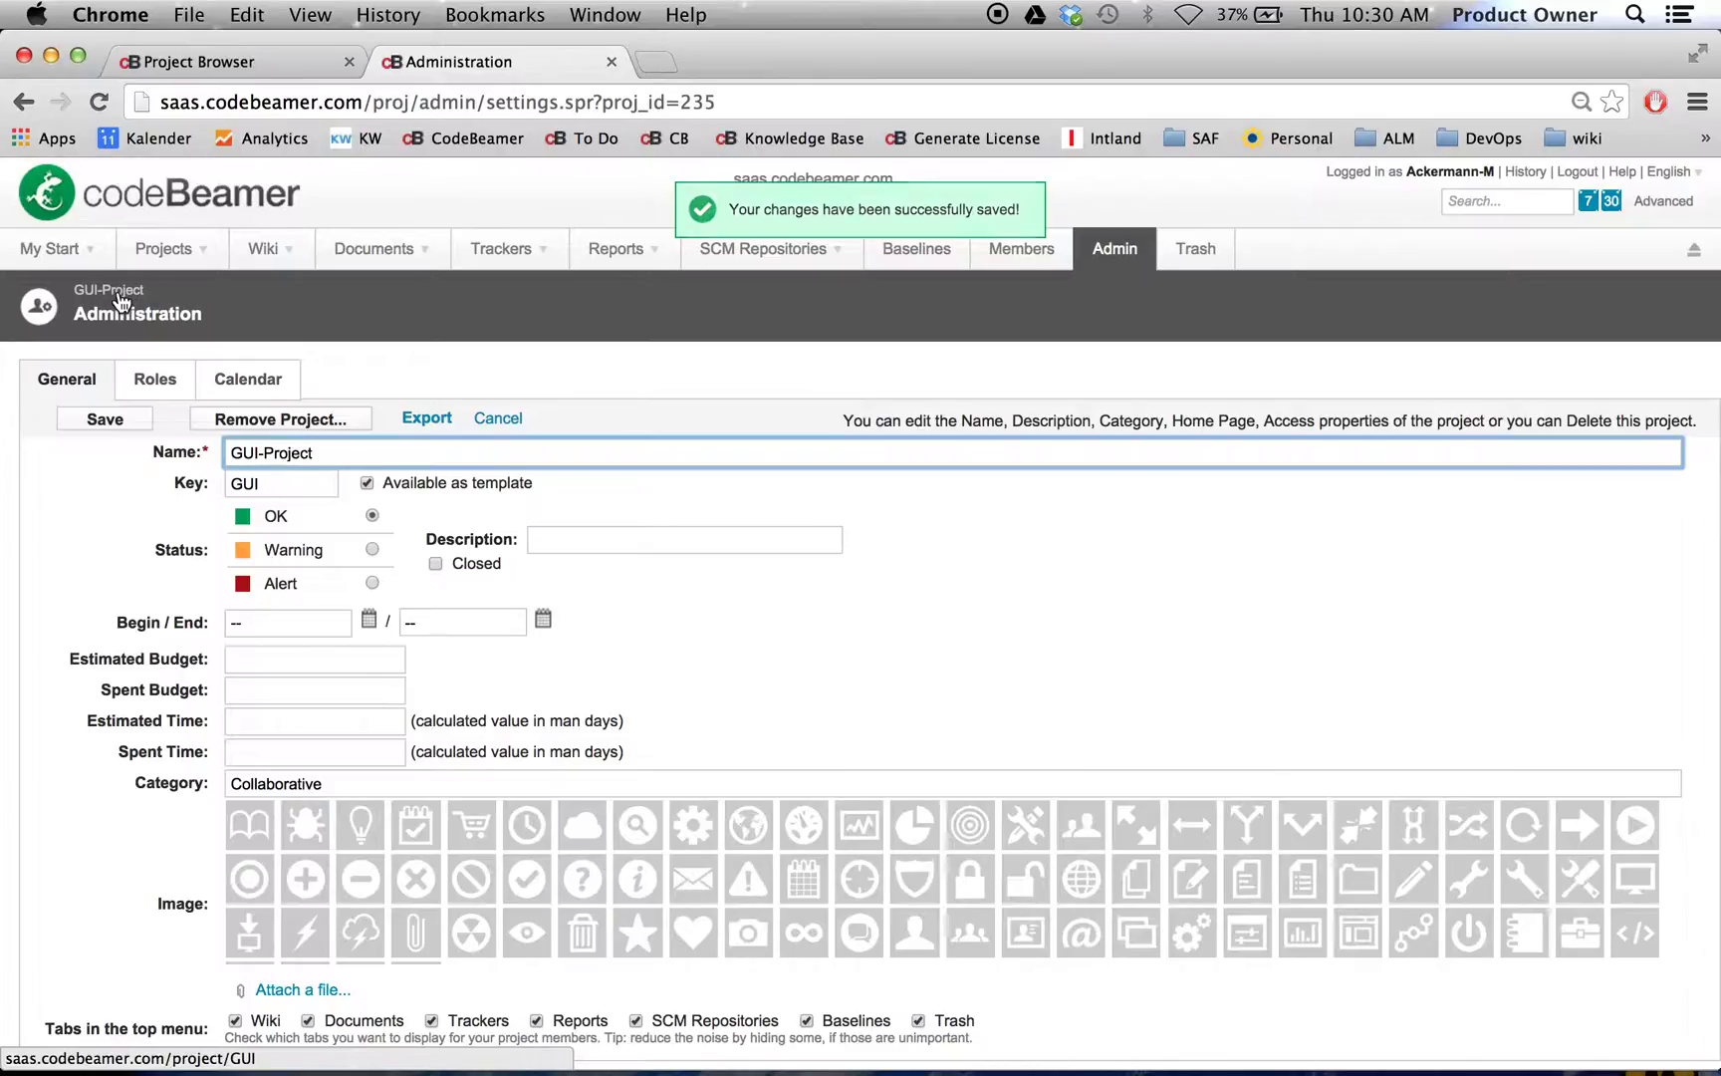
{"action": "left_click", "coordinate": [165, 257]}
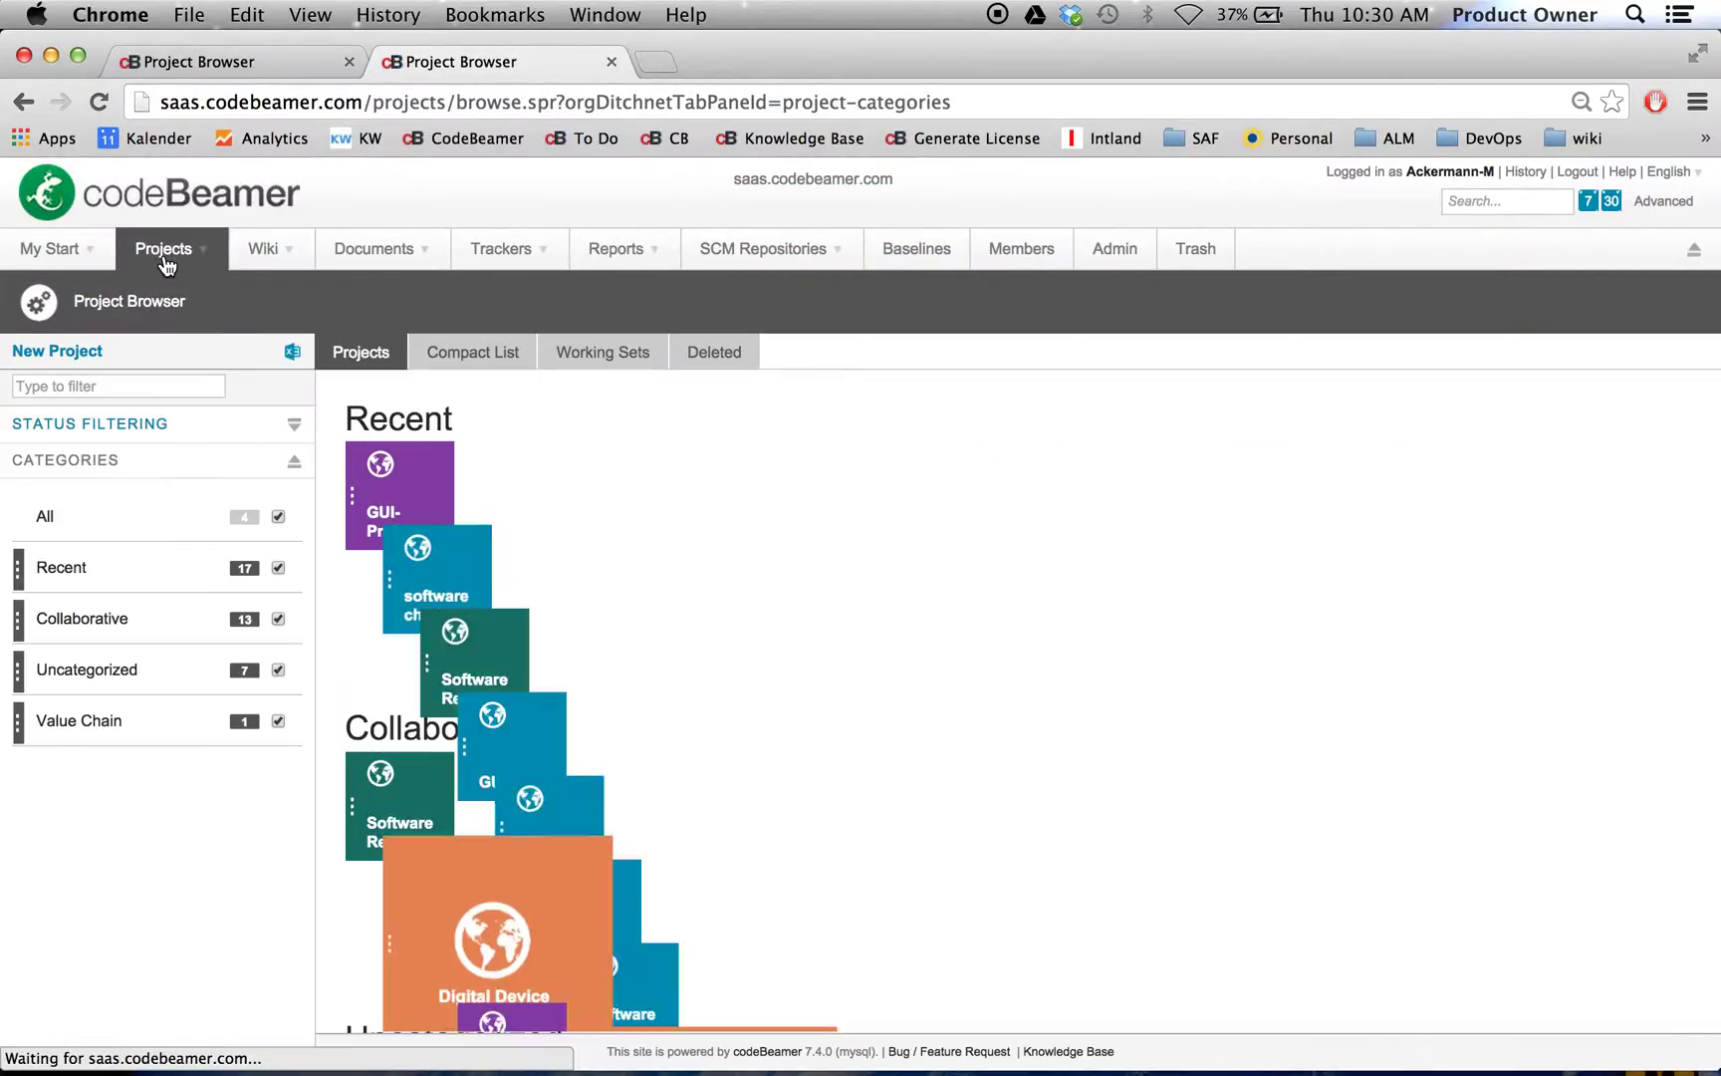
- Start a new project created from the existing GUI-Project template
{"action": "left_click", "coordinate": [58, 351]}
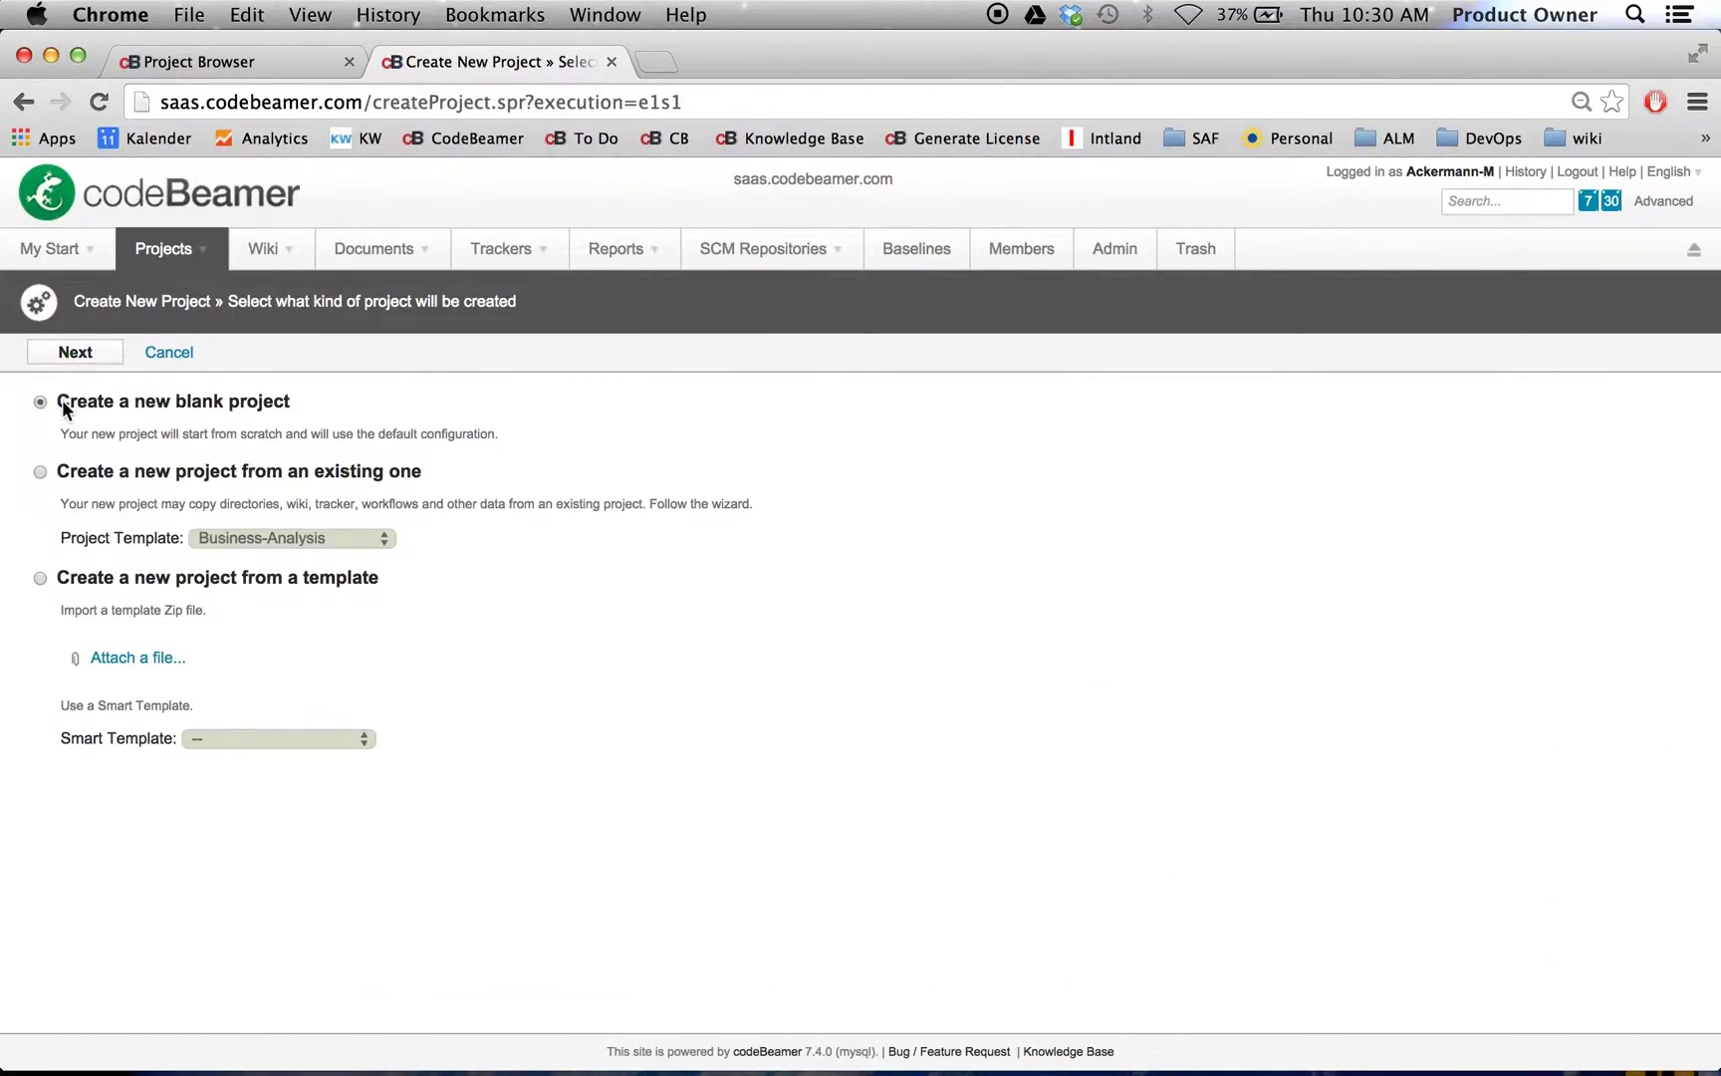
{"action": "left_click", "coordinate": [40, 472]}
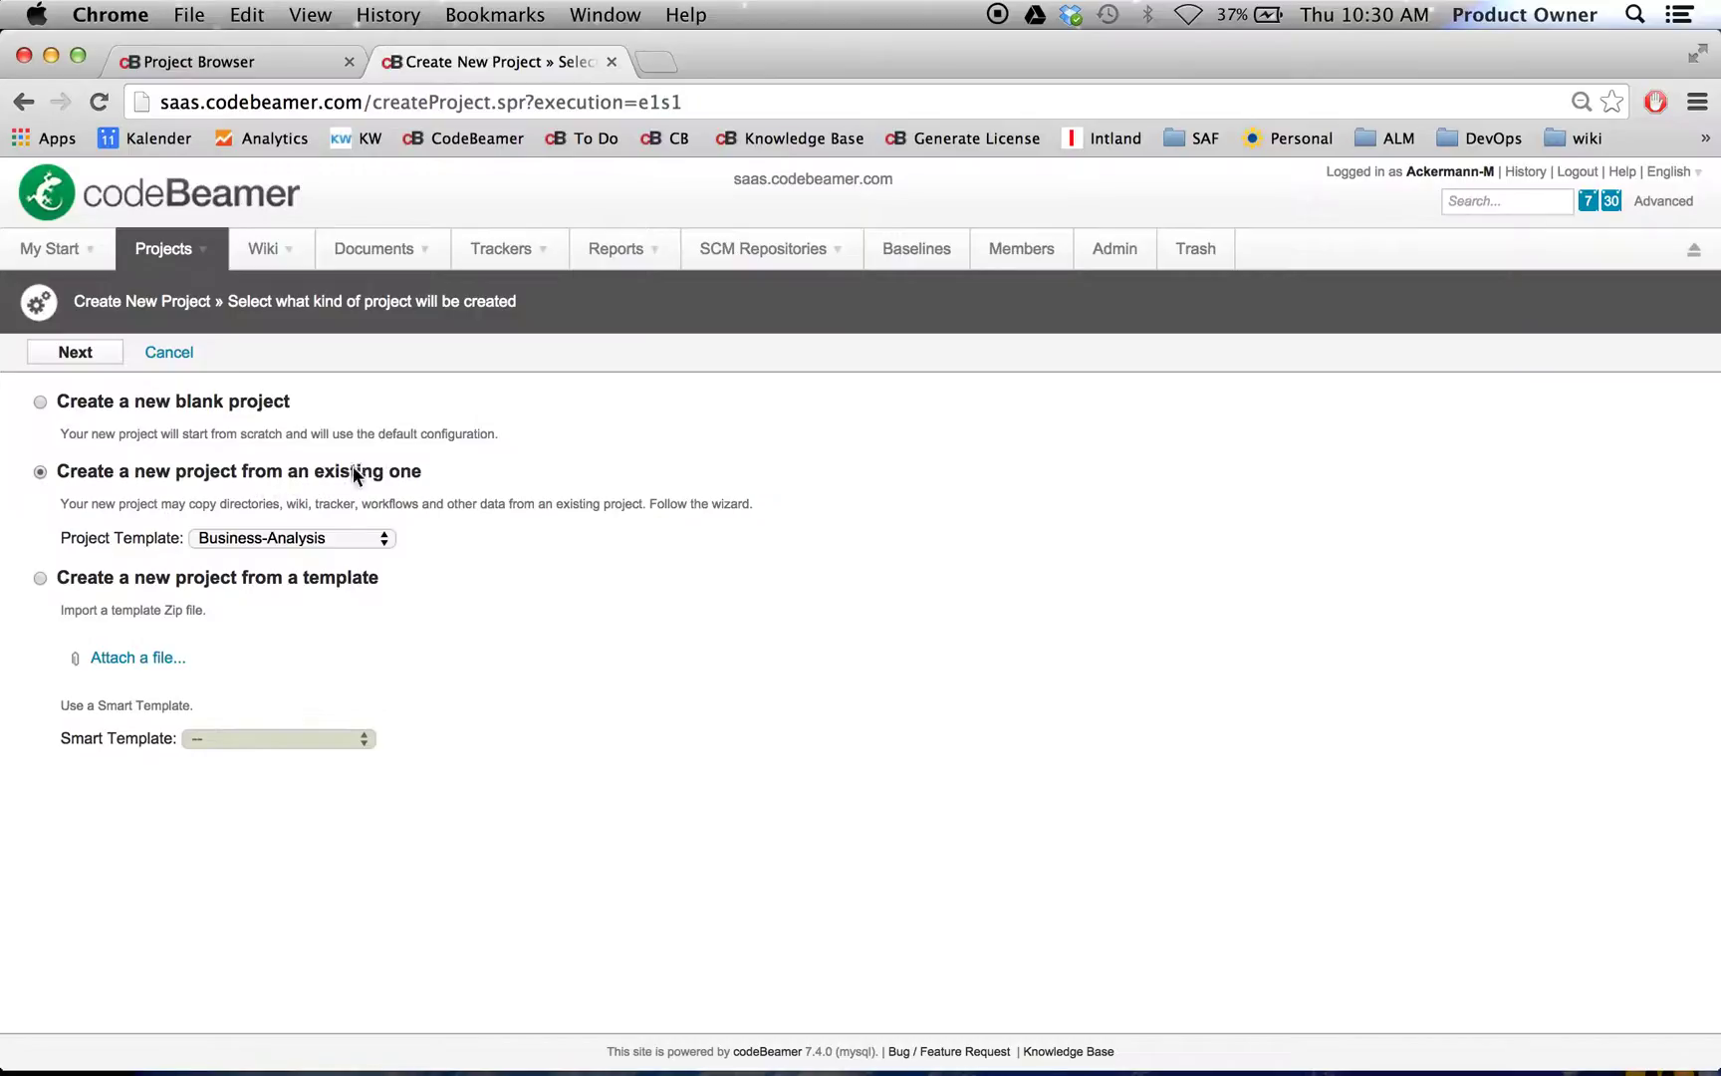
{"action": "left_click_drag", "start_coordinate": [416, 468], "coordinate": [88, 461]}
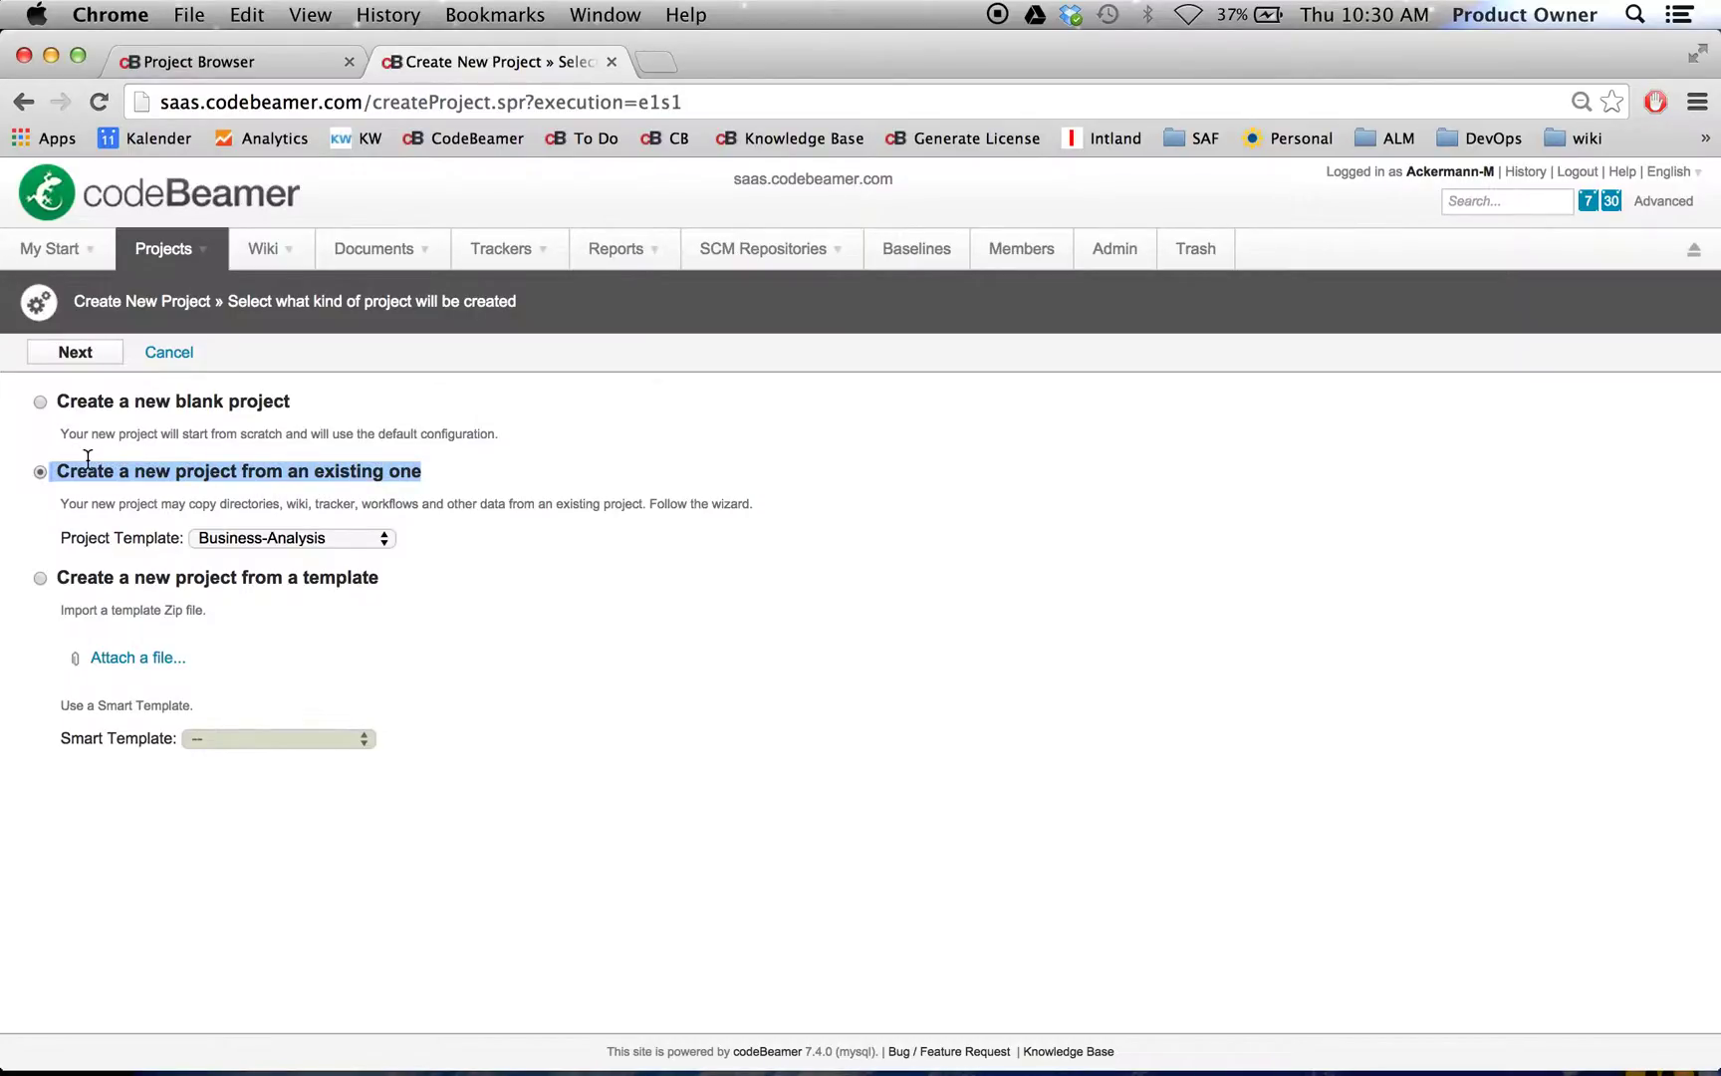
{"action": "left_click", "coordinate": [346, 467]}
{"action": "left_click", "coordinate": [311, 541]}
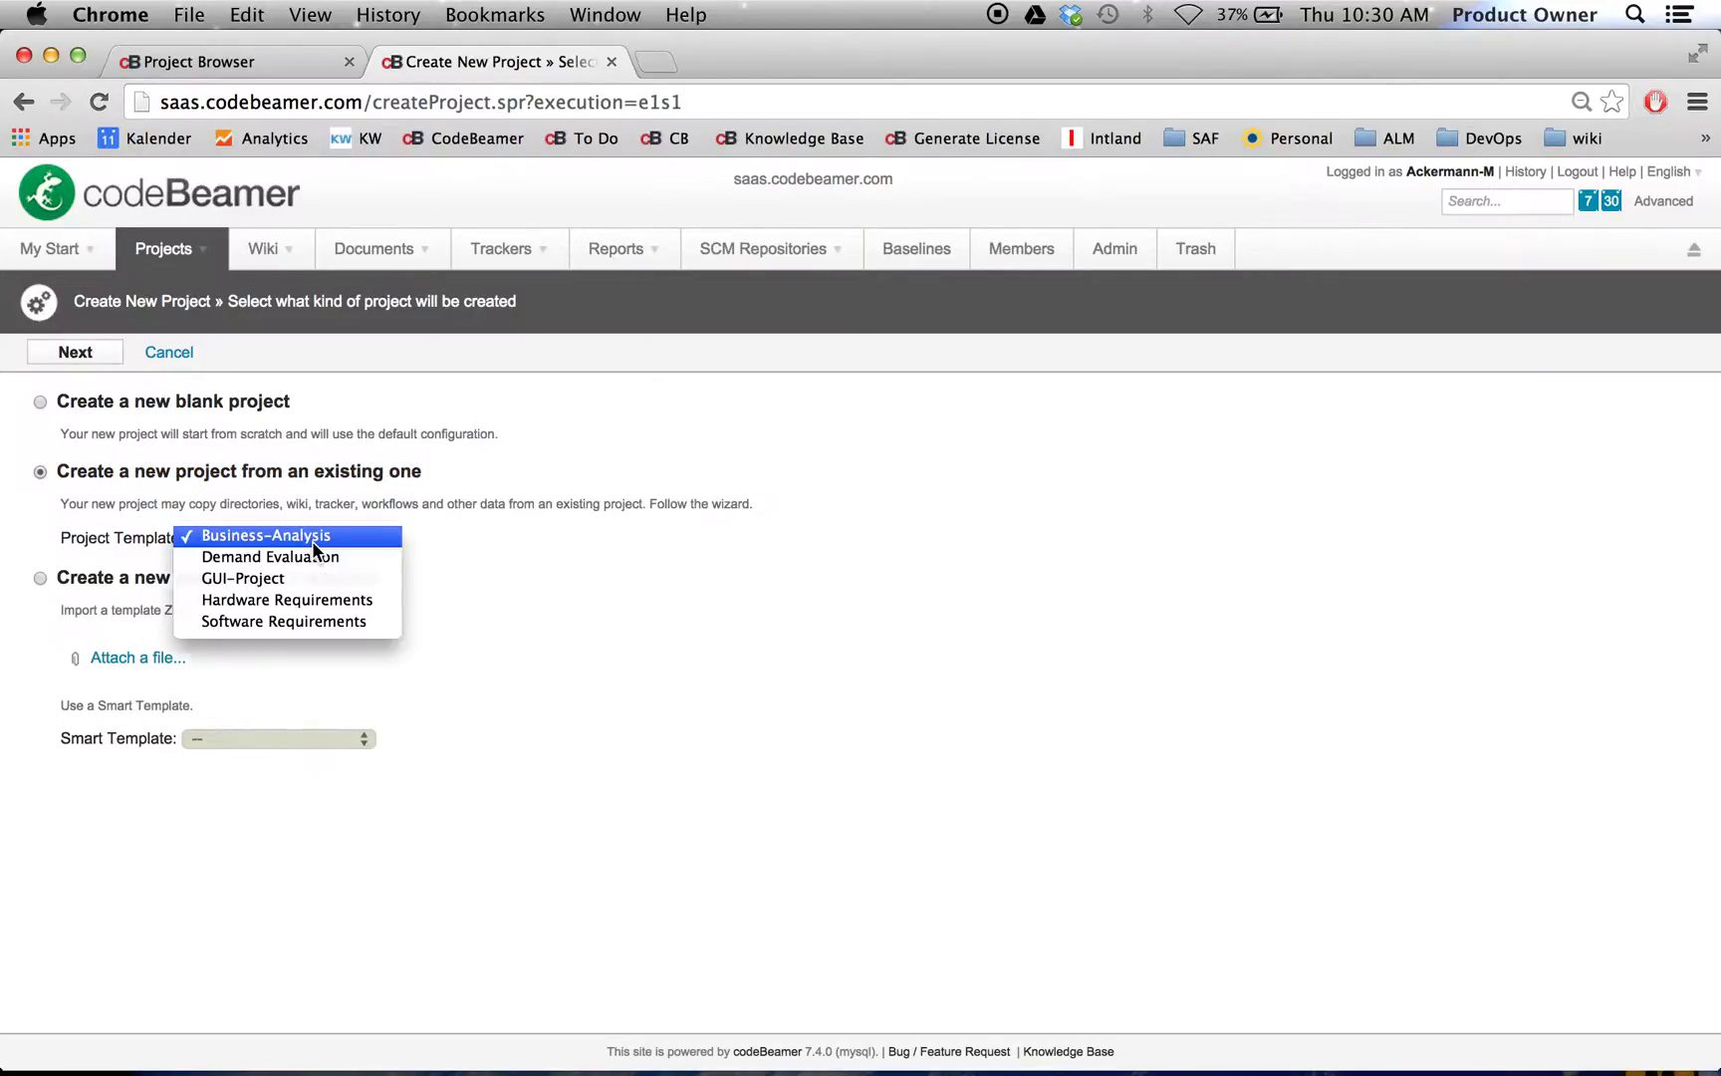
{"action": "left_click", "coordinate": [309, 579]}
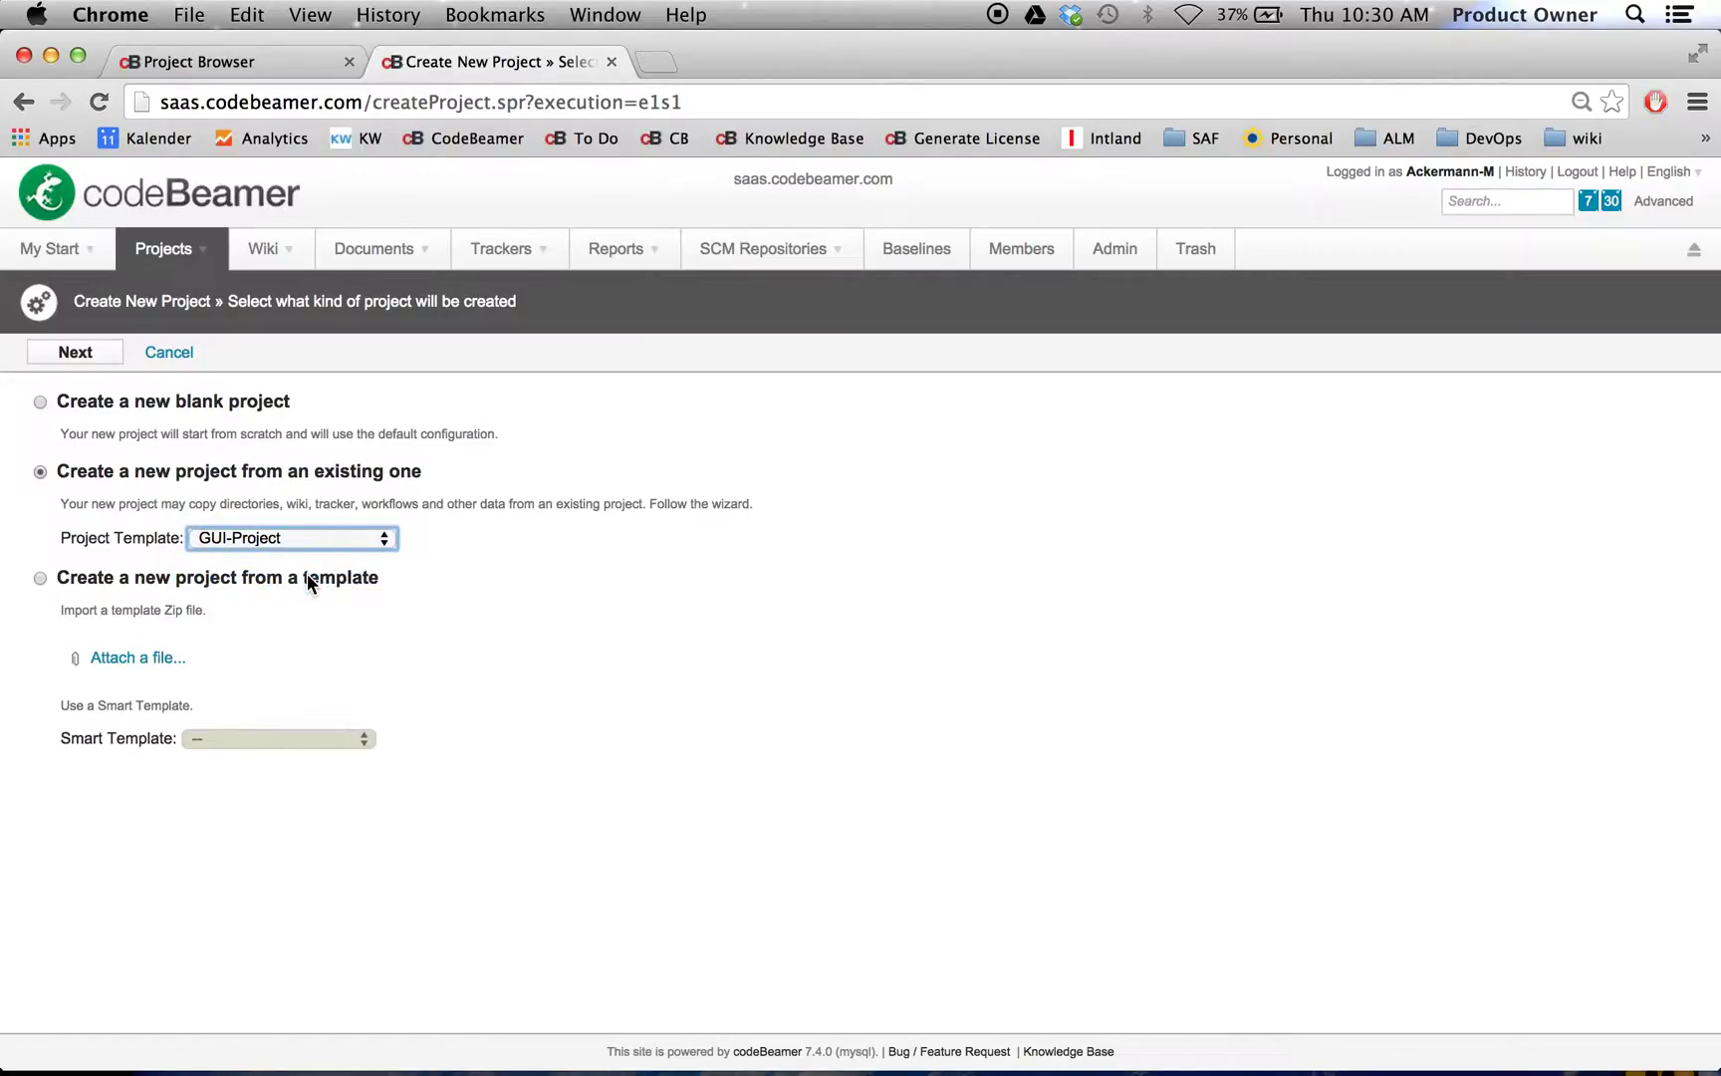
{"action": "left_click", "coordinate": [86, 357]}
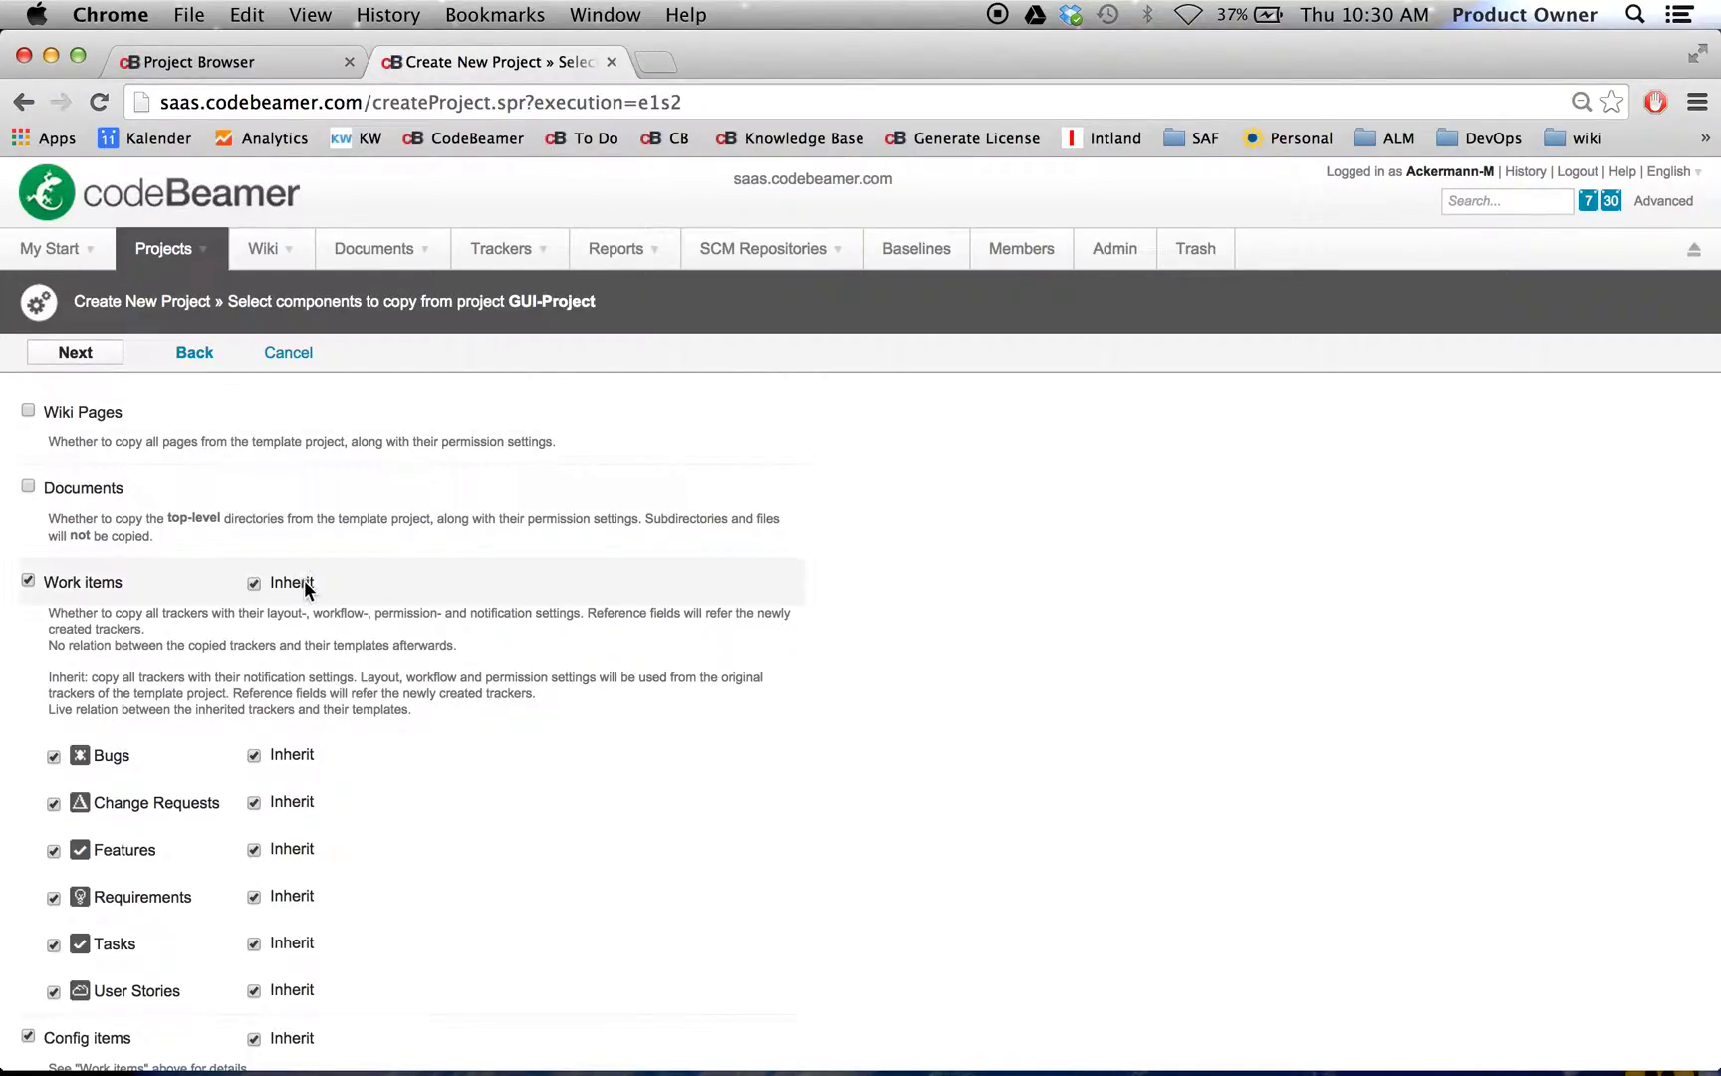
- Keep the inherited work item and config item trackers and continue to the Name step
{"action": "scroll", "coordinate": [304, 580], "scroll_direction": "down", "scroll_amount": 3}
{"action": "scroll", "coordinate": [303, 580], "scroll_direction": "down", "scroll_amount": 1}
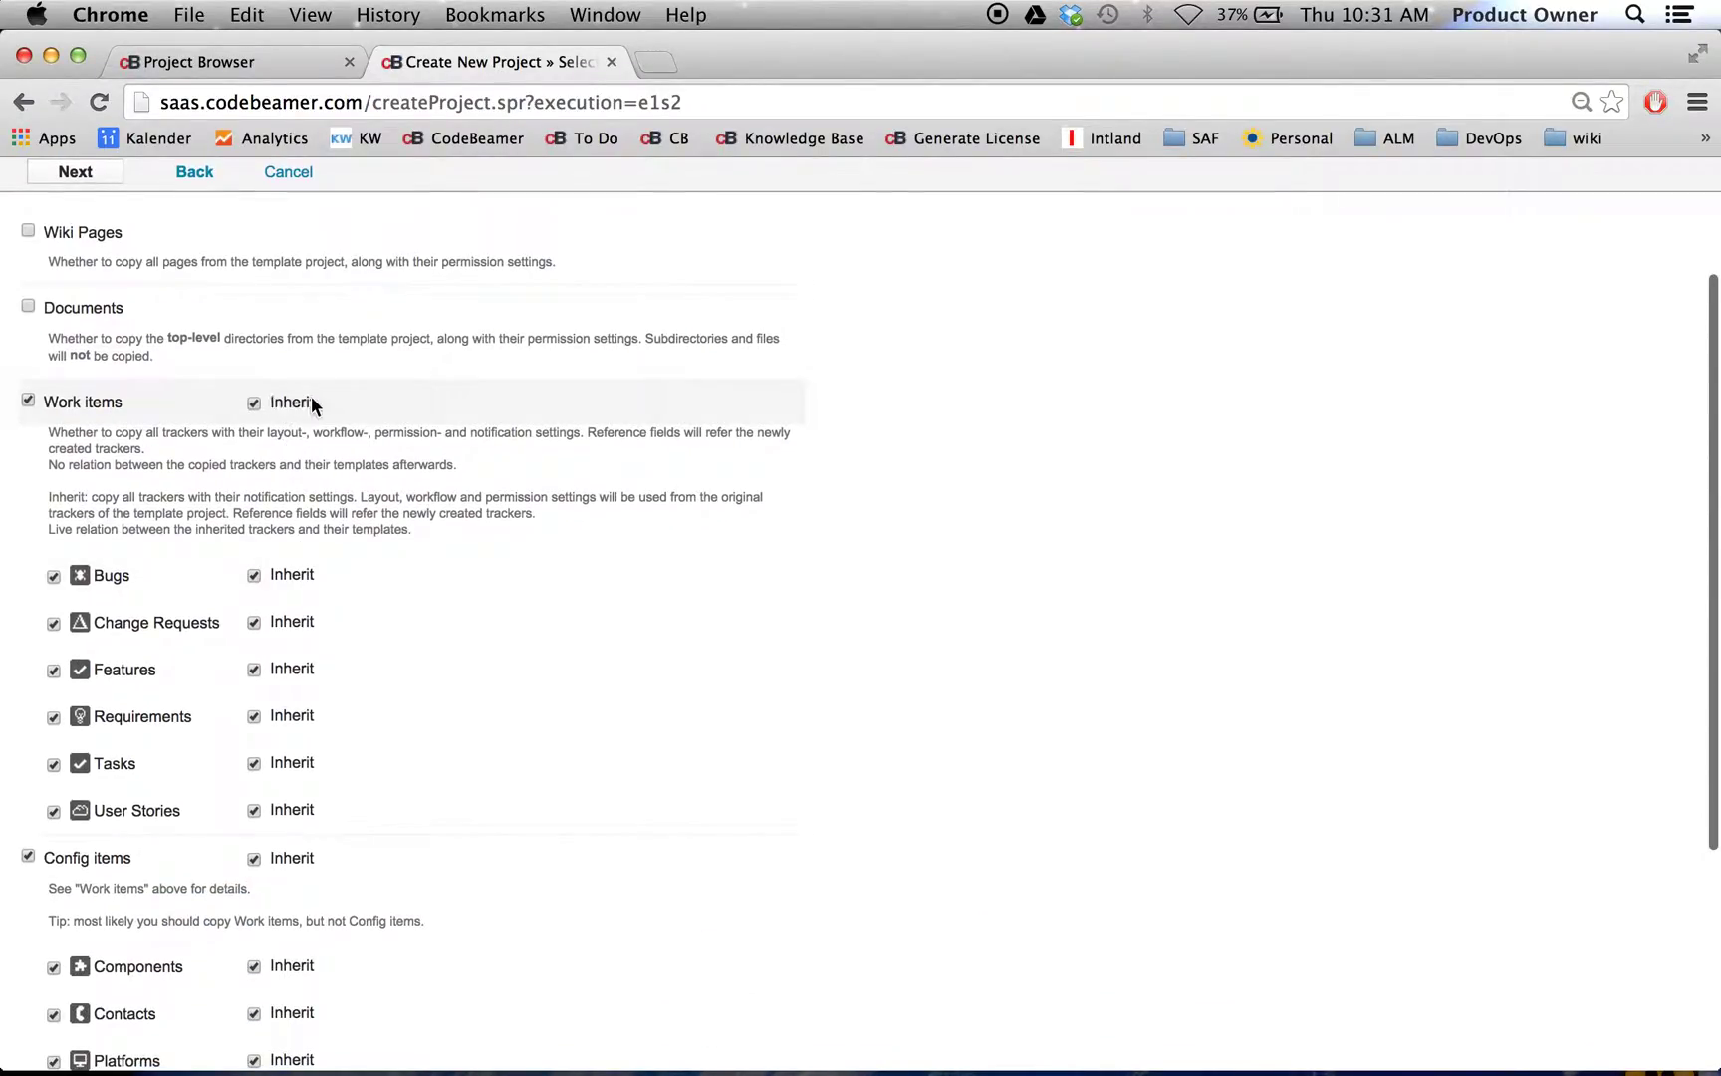
{"action": "scroll", "coordinate": [336, 392], "scroll_direction": "up", "scroll_amount": 3}
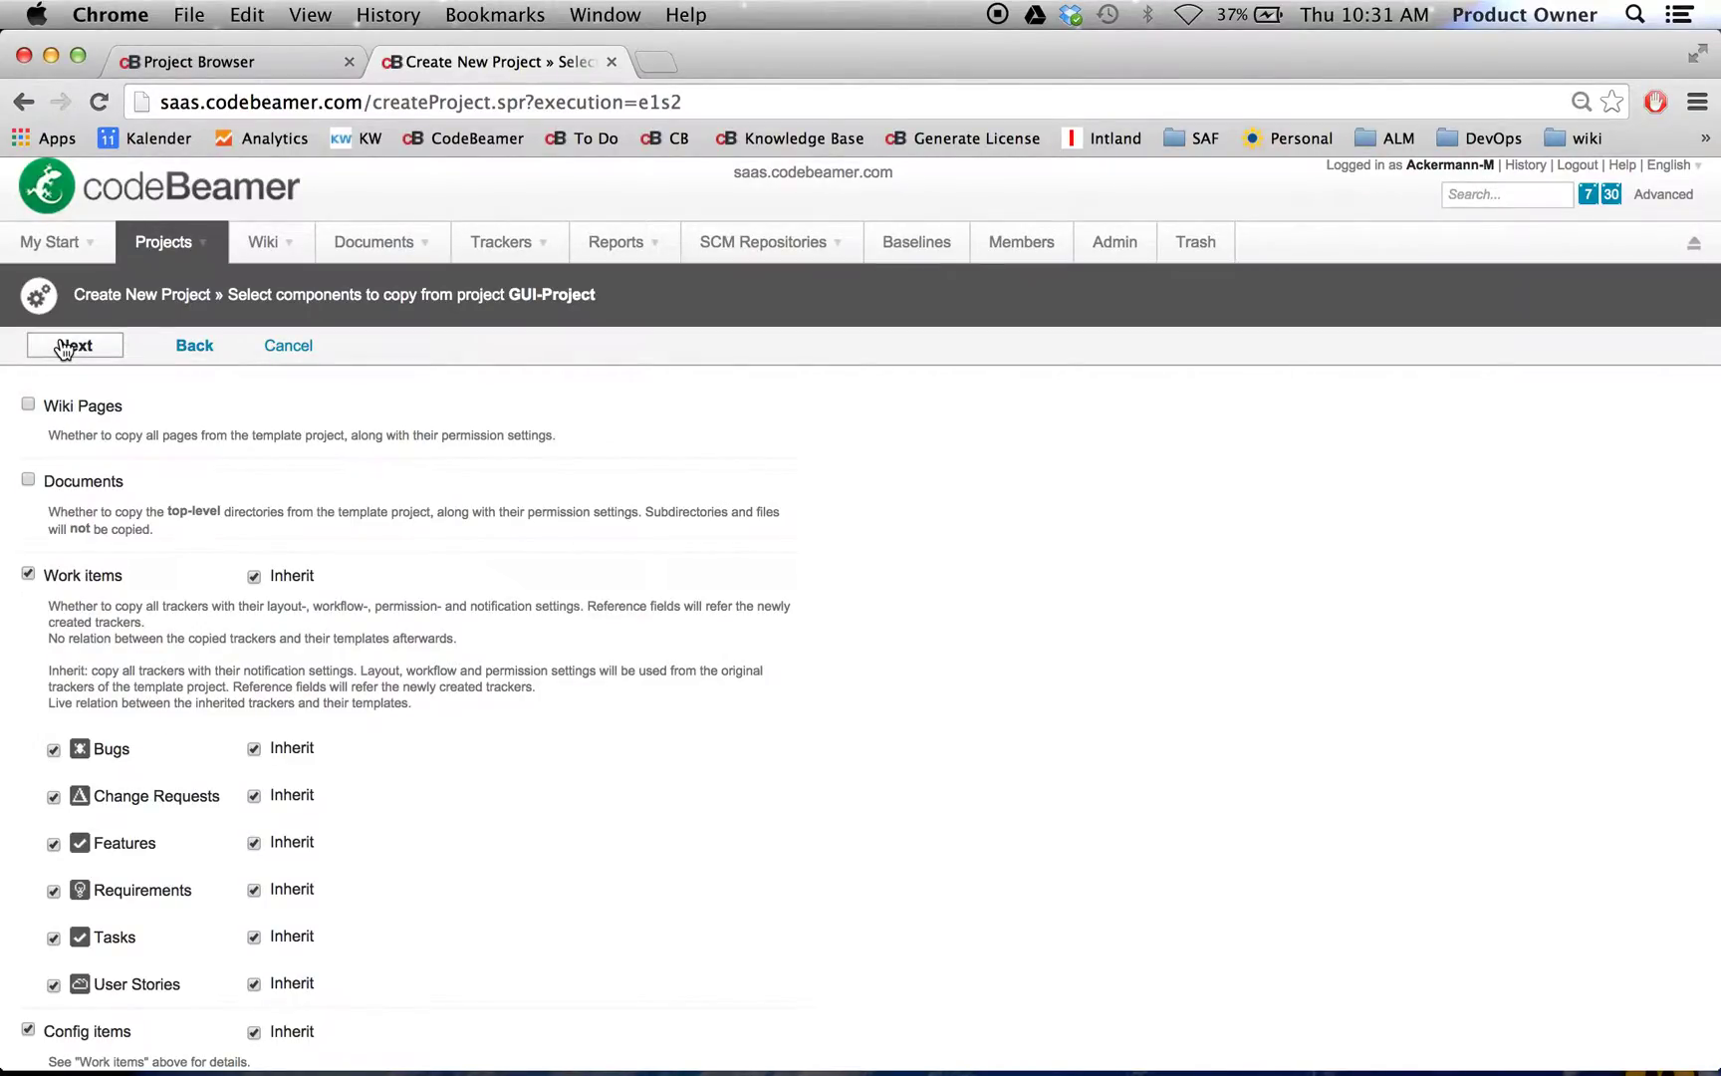
{"action": "left_click", "coordinate": [64, 347]}
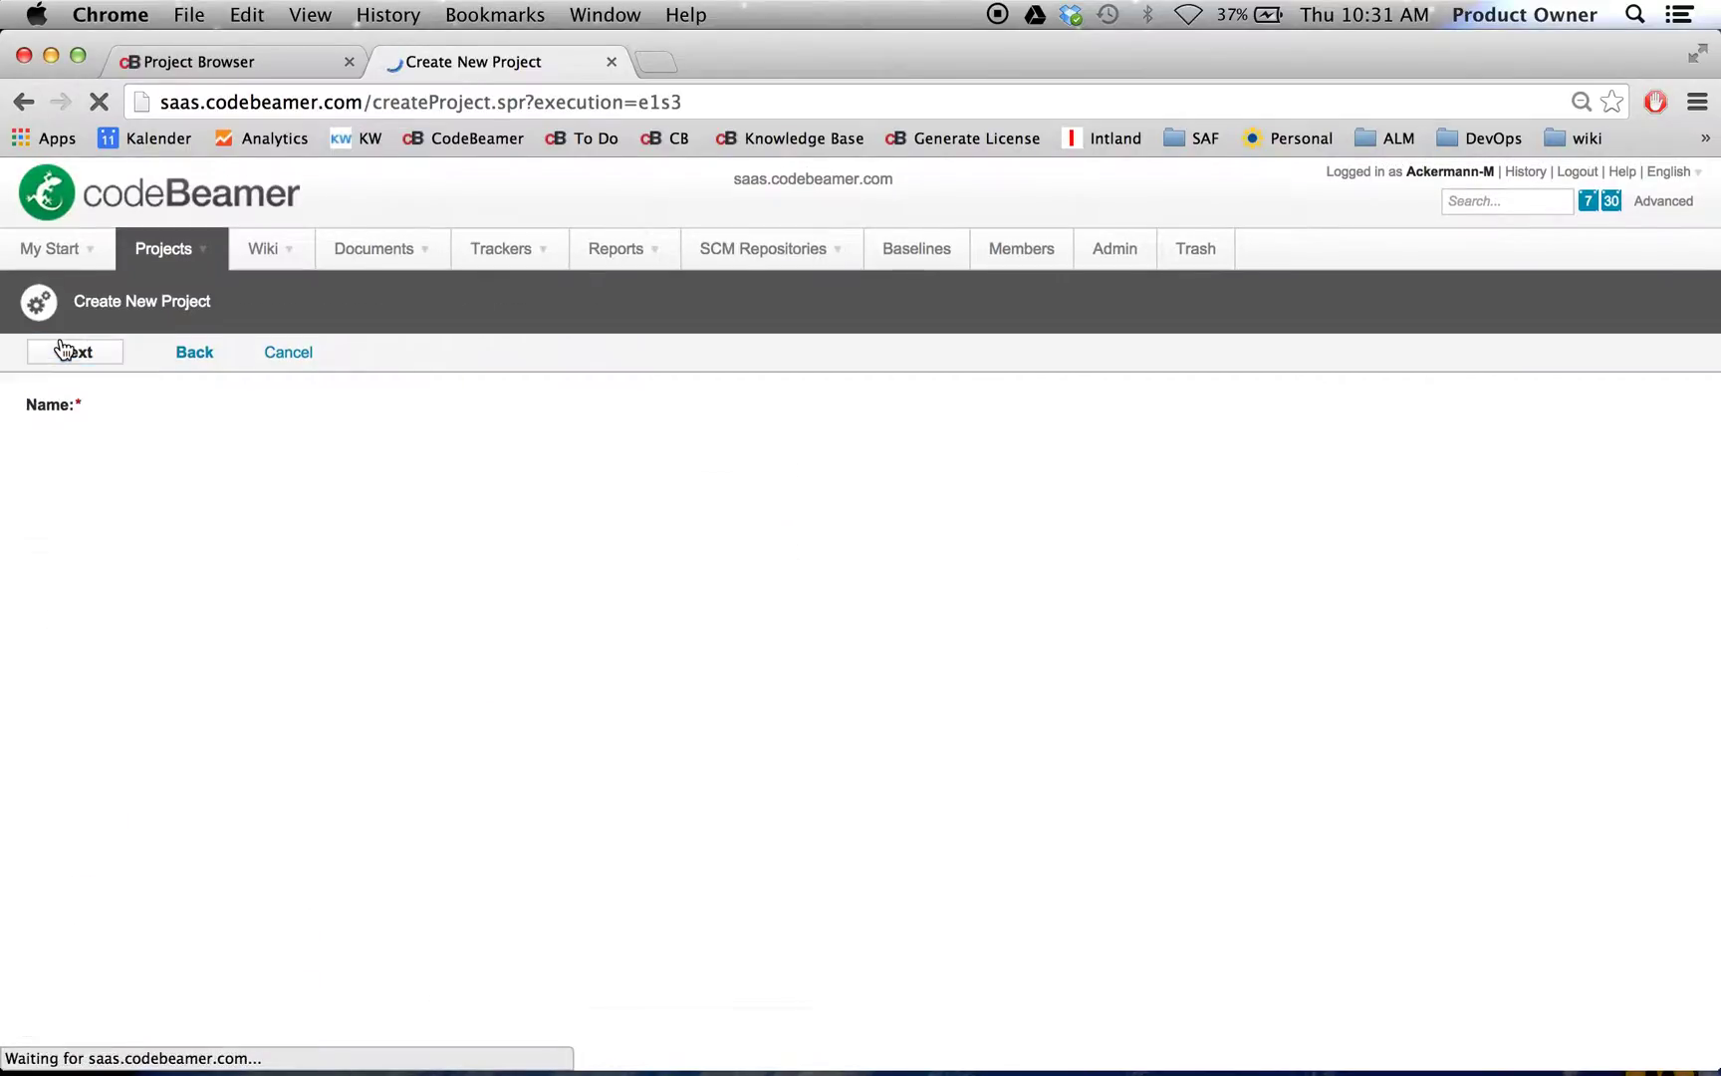
- Name the project 'Gui-Child Project', keep 'No source code', and finish creating it
{"action": "left_click", "coordinate": [156, 404]}
{"action": "type", "text": "G"}
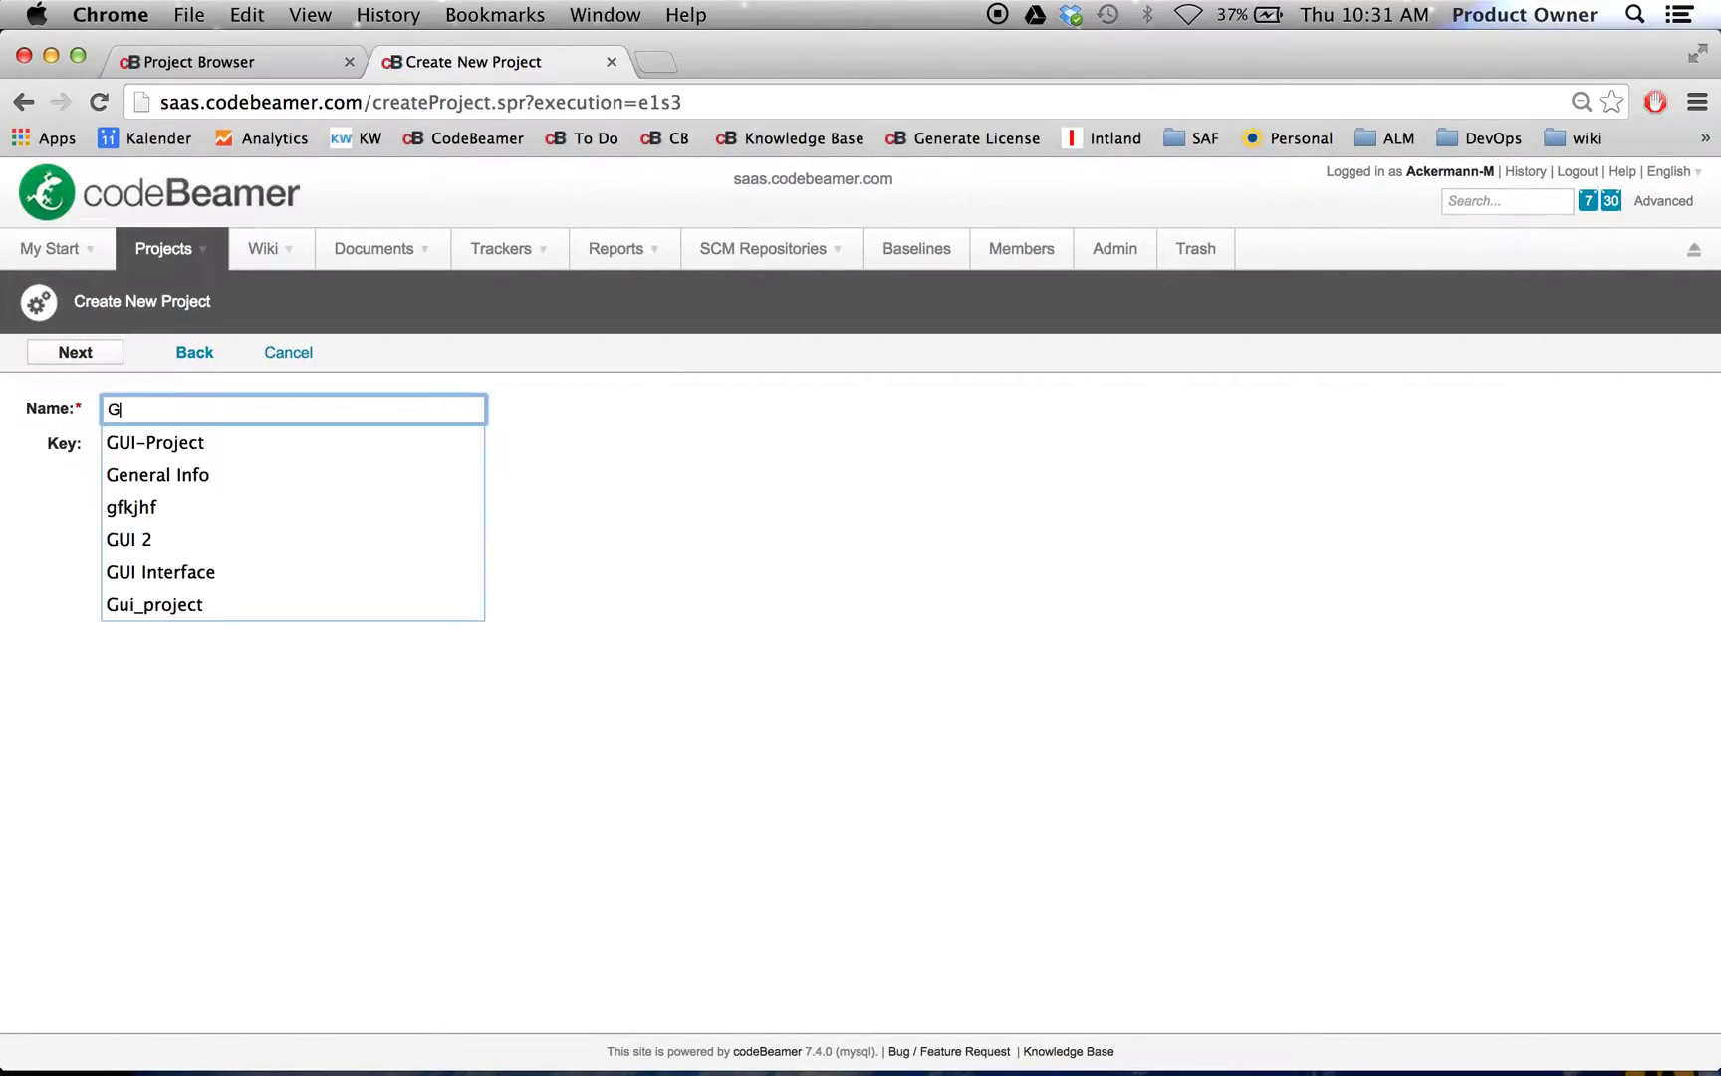
{"action": "type", "text": "ui-C"}
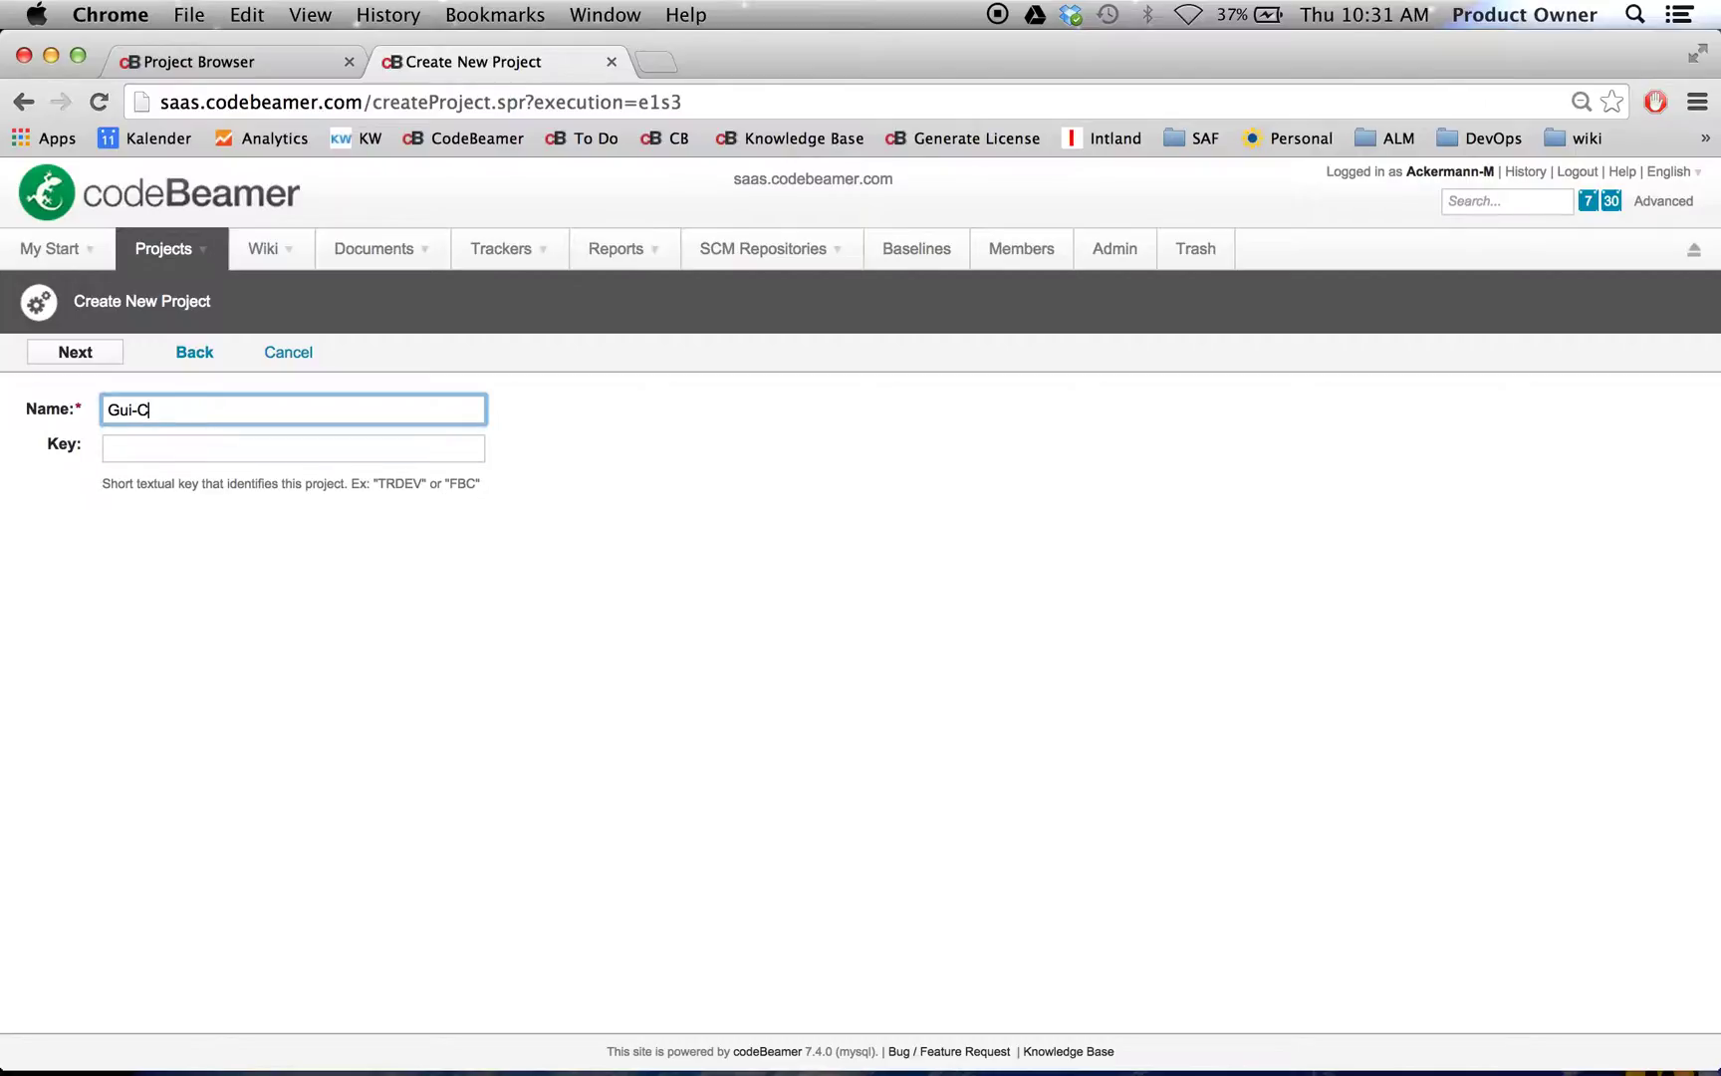
{"action": "type", "text": "hild Project"}
{"action": "left_click", "coordinate": [84, 354]}
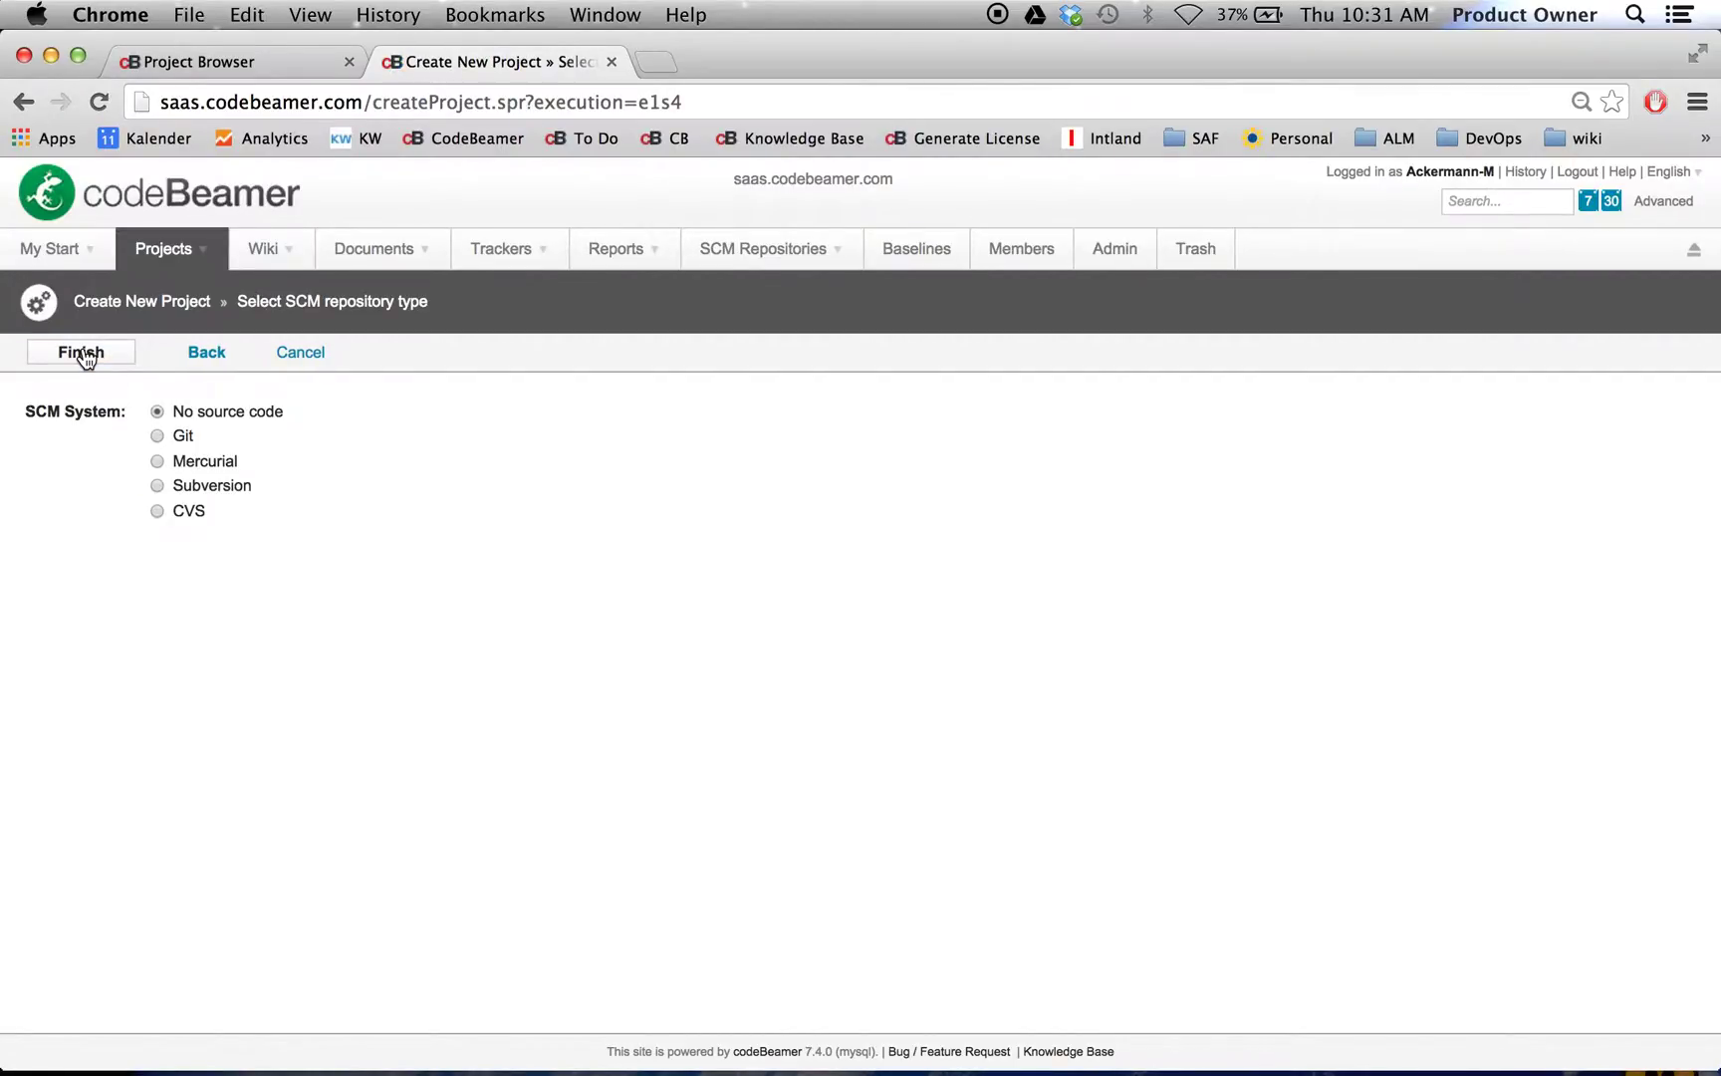
{"action": "left_click", "coordinate": [81, 352]}
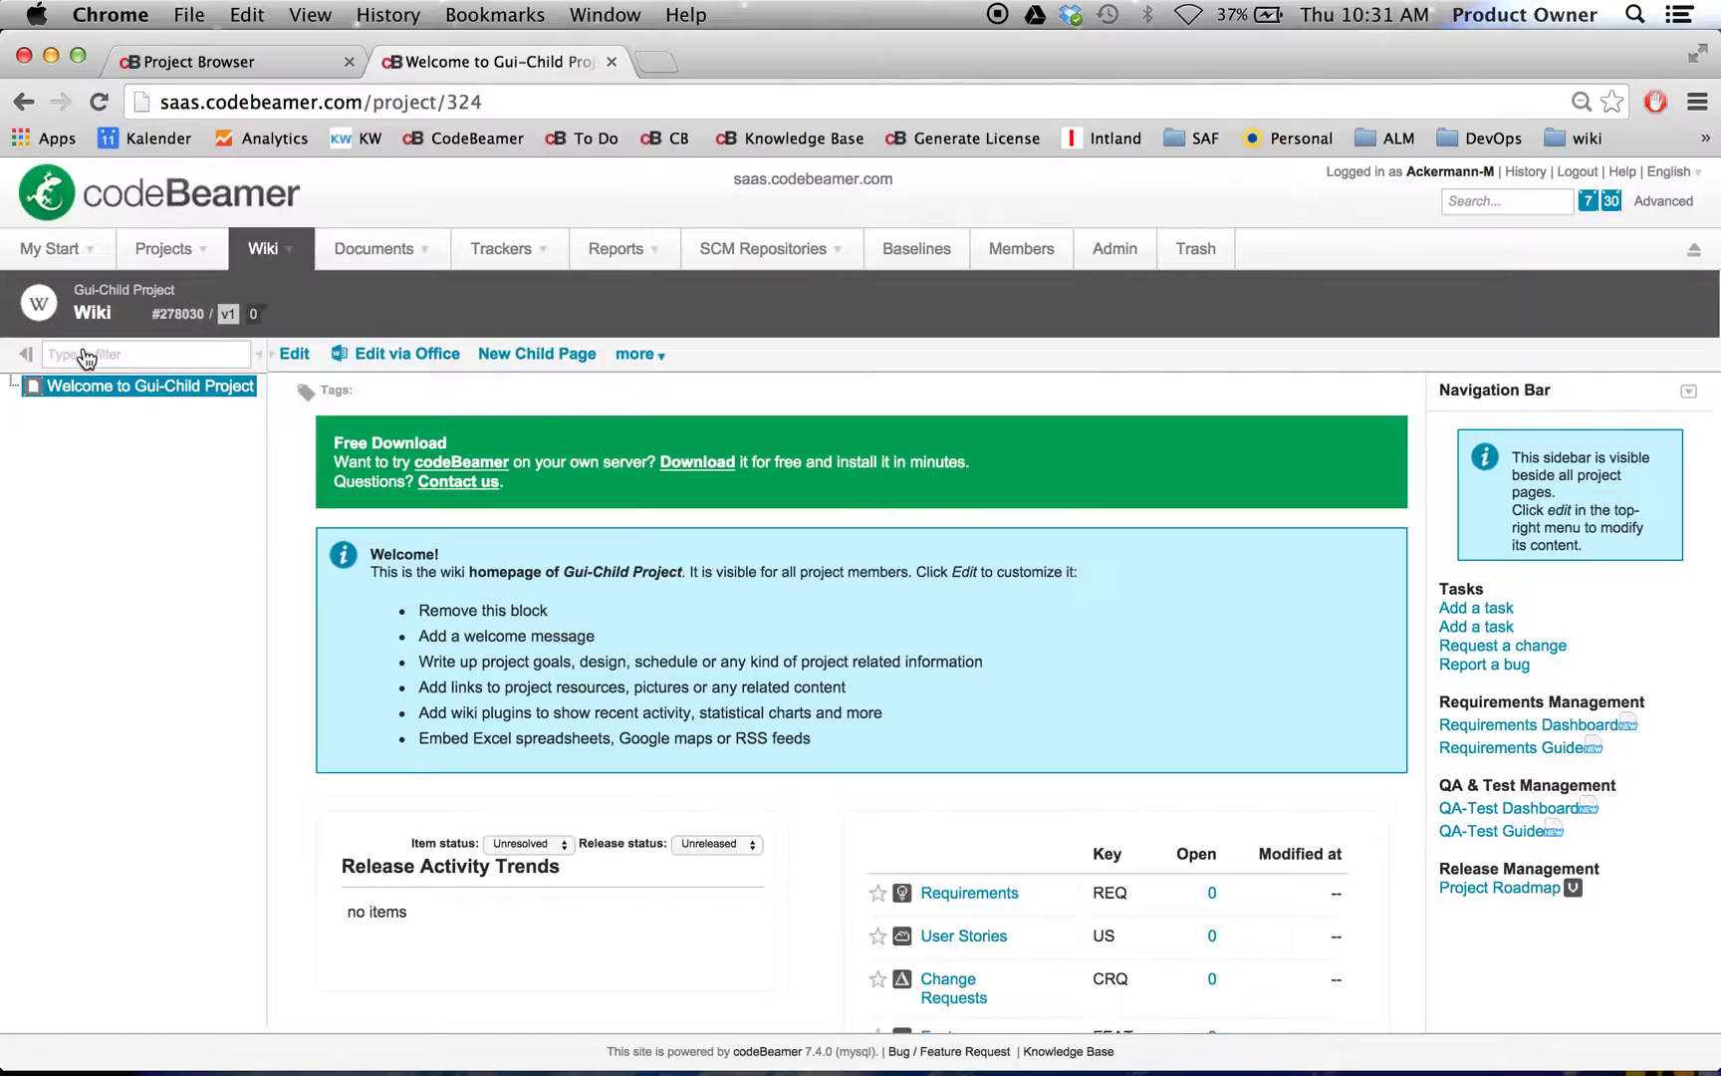
- Show Gui-Child Project's trackers, then GUI-Project's Trackers overview in a new tab
{"action": "left_click", "coordinate": [488, 257]}
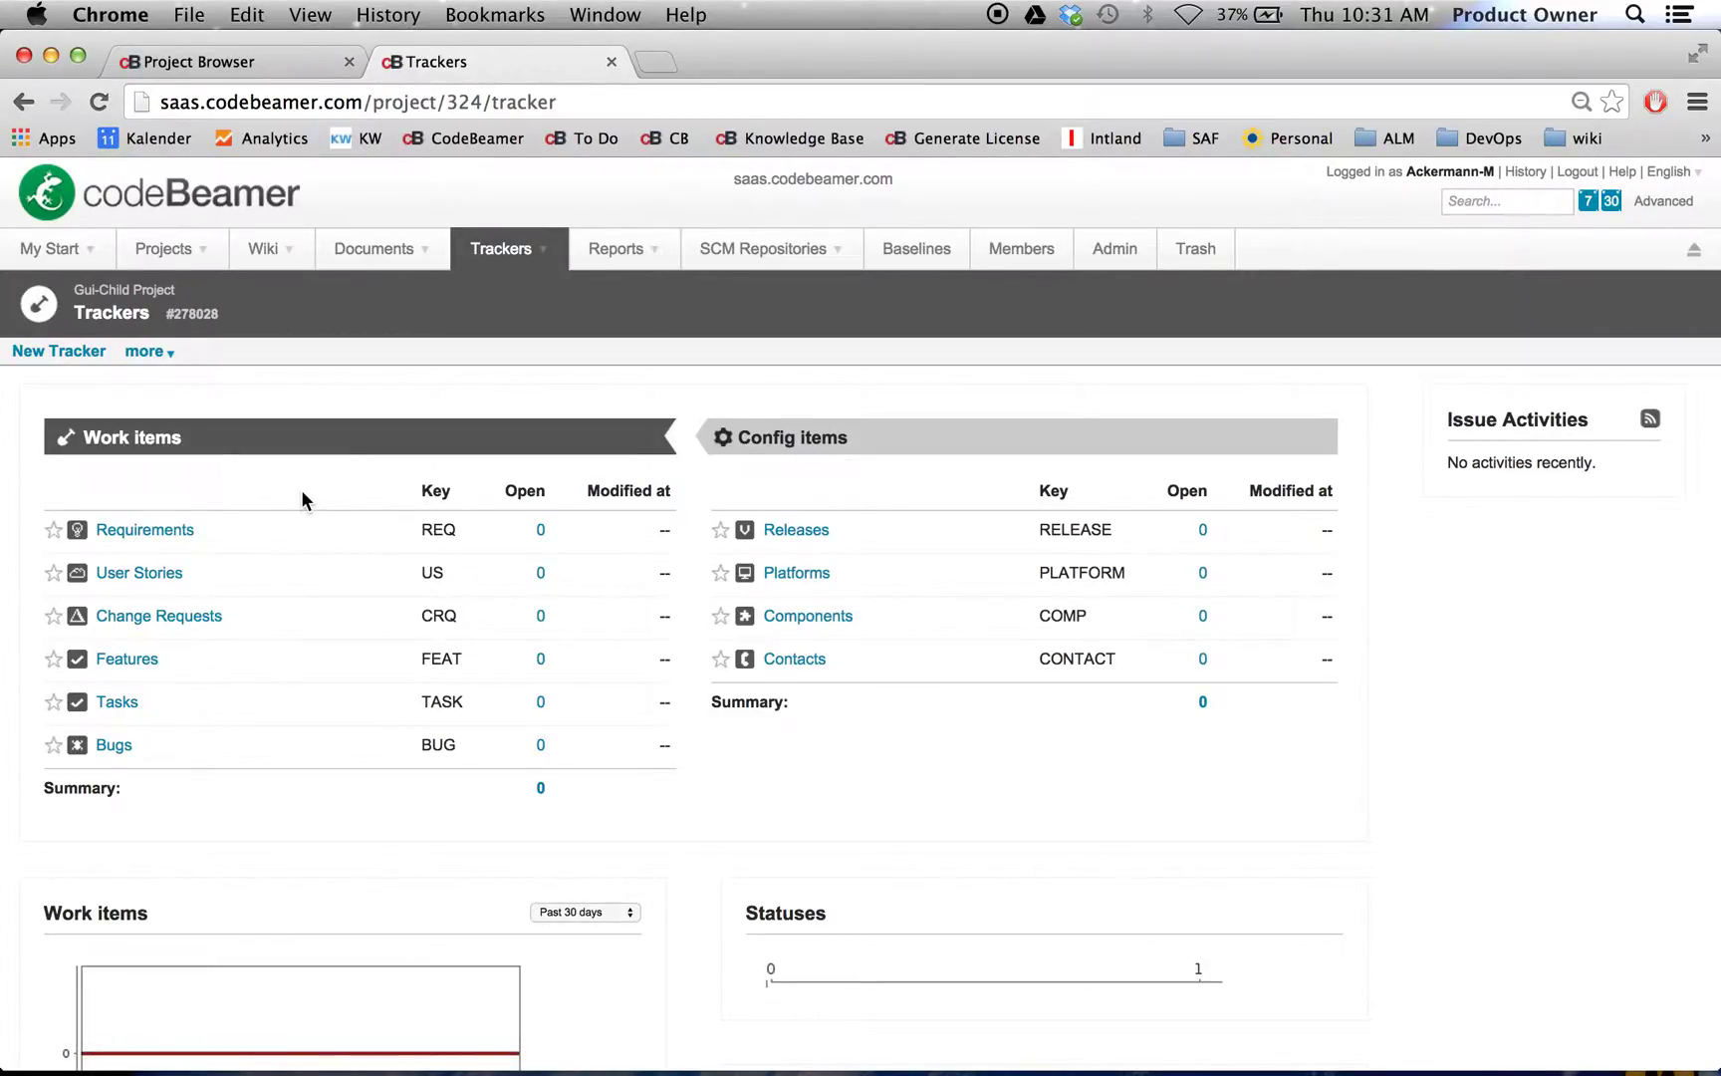
{"action": "right_click", "coordinate": [172, 250]}
{"action": "left_click", "coordinate": [189, 251]}
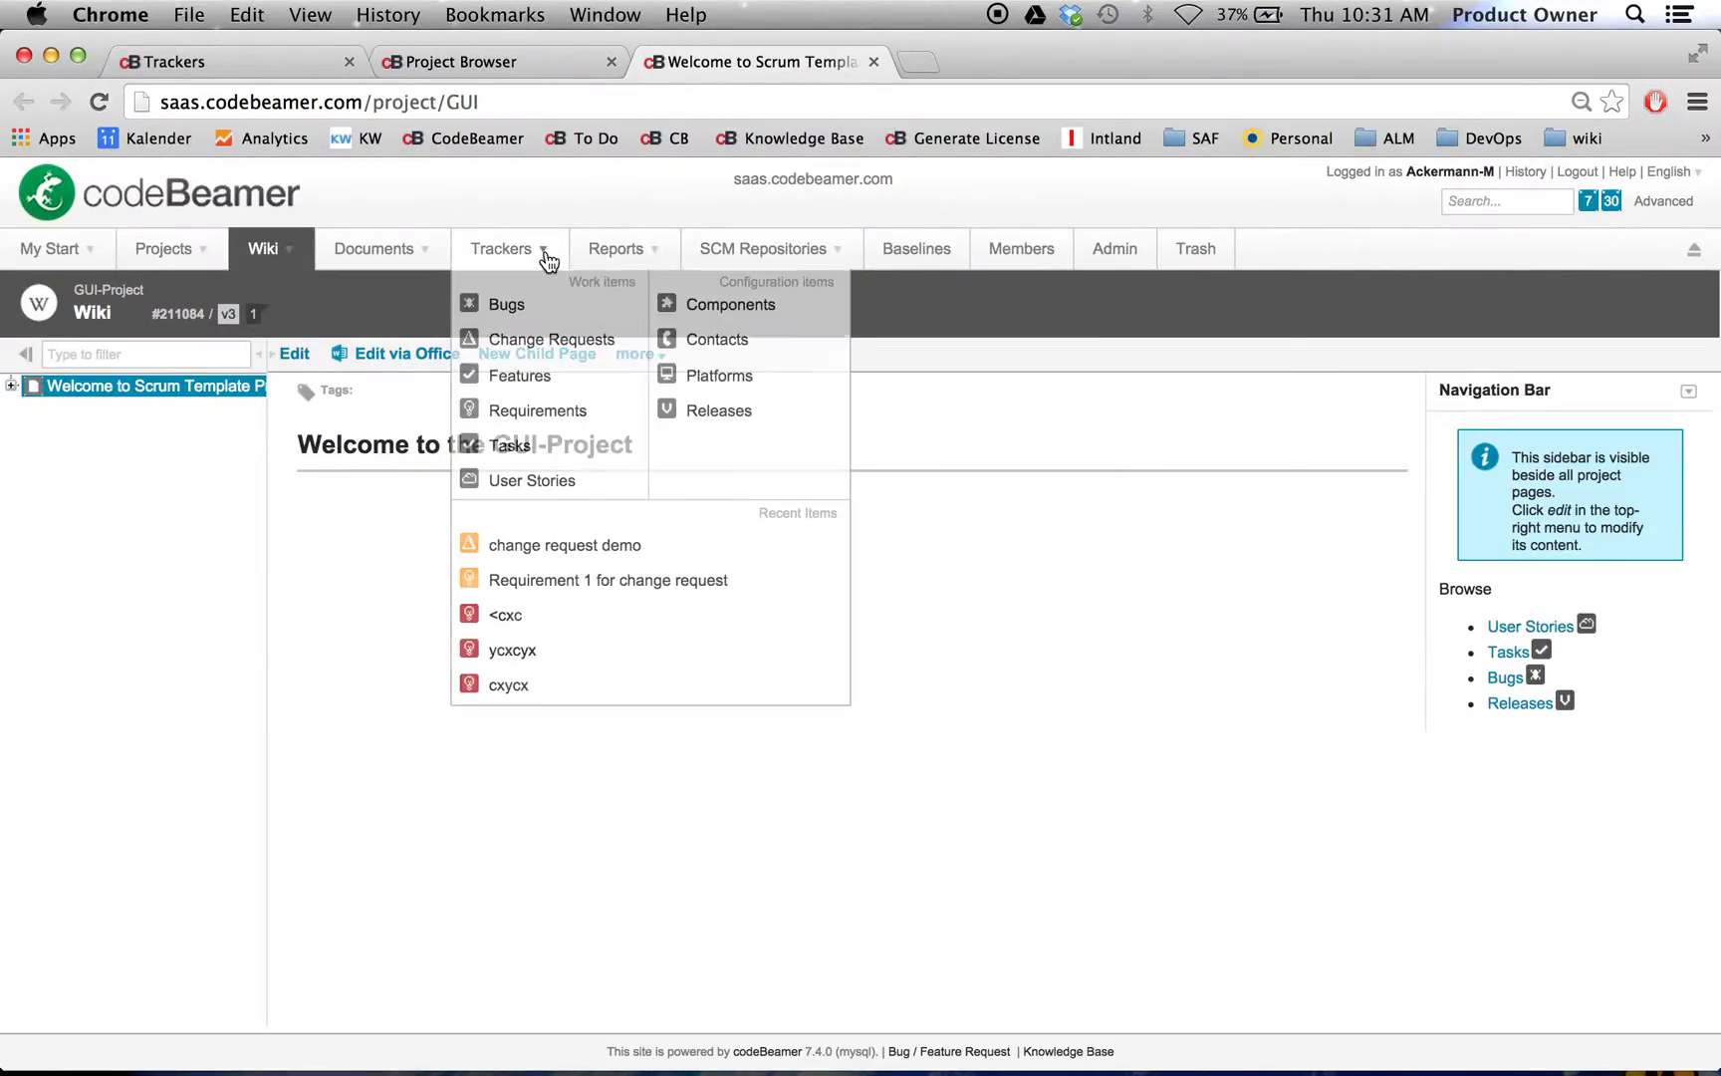
{"action": "left_click", "coordinate": [511, 256]}
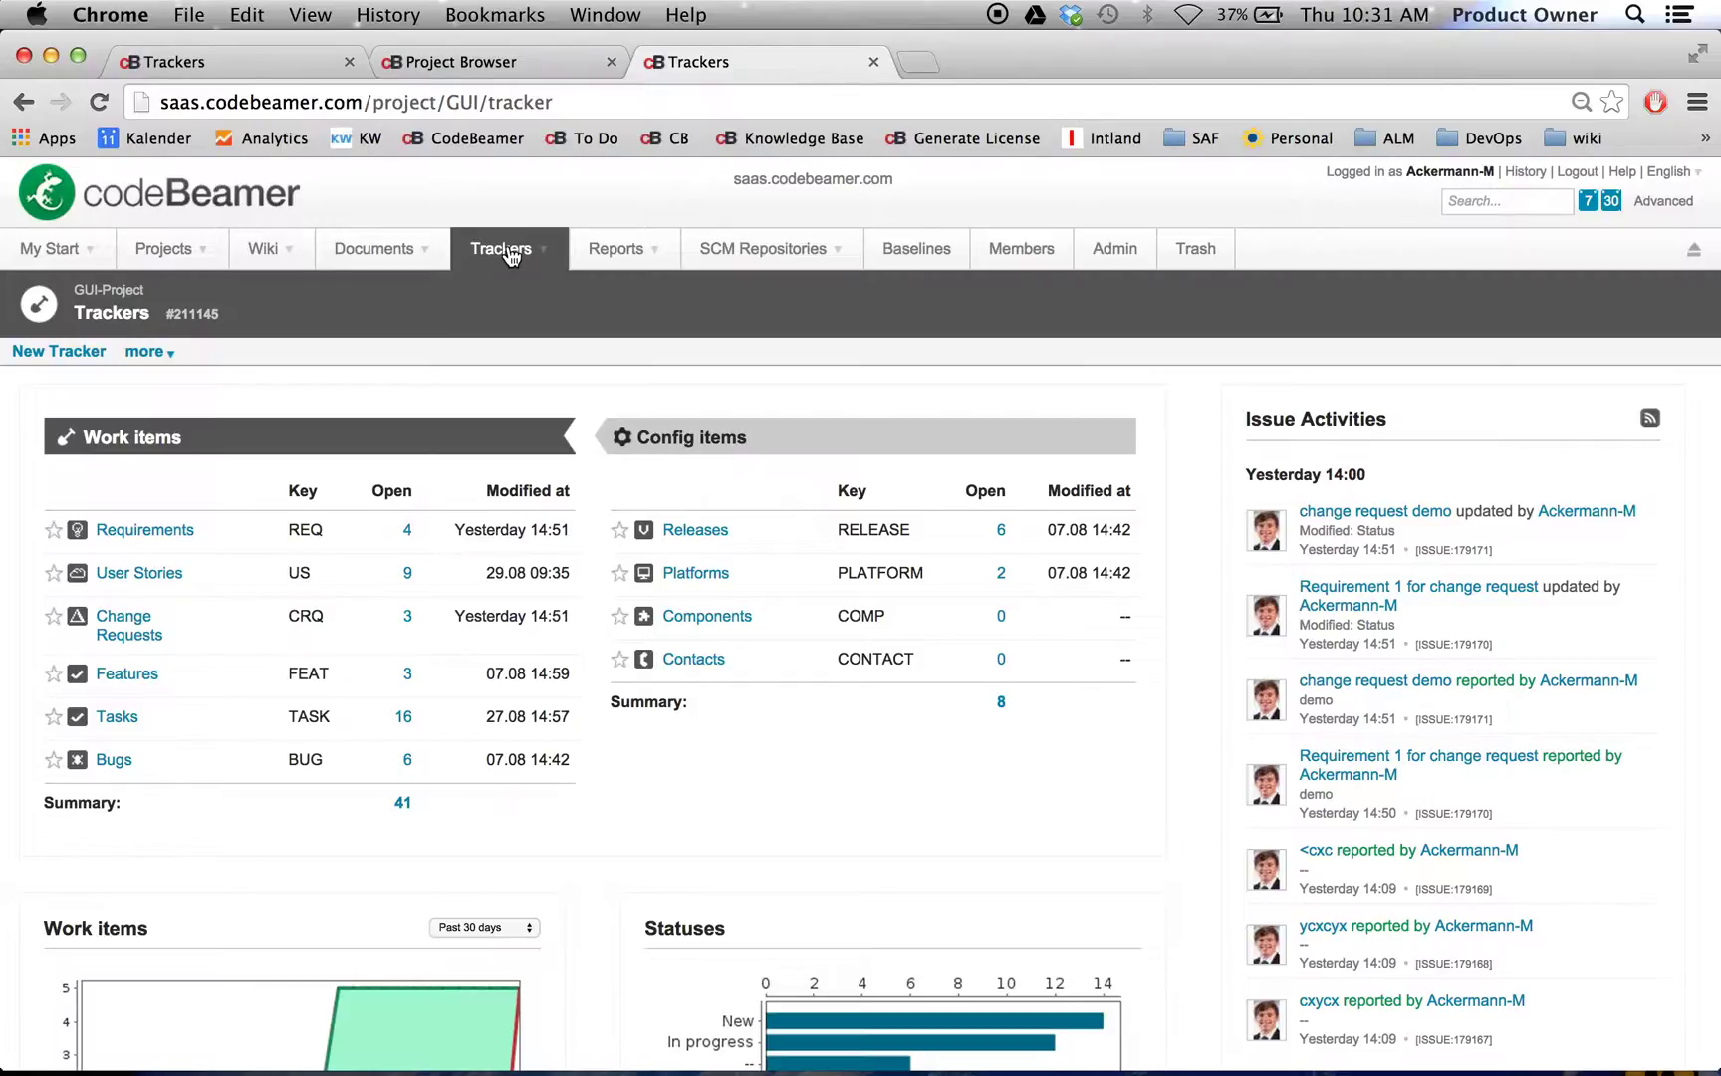
- Review GUI-Project's User Stories state transitions and diagram, then go back to Gui-Child's trackers tab
{"action": "left_click", "coordinate": [235, 572]}
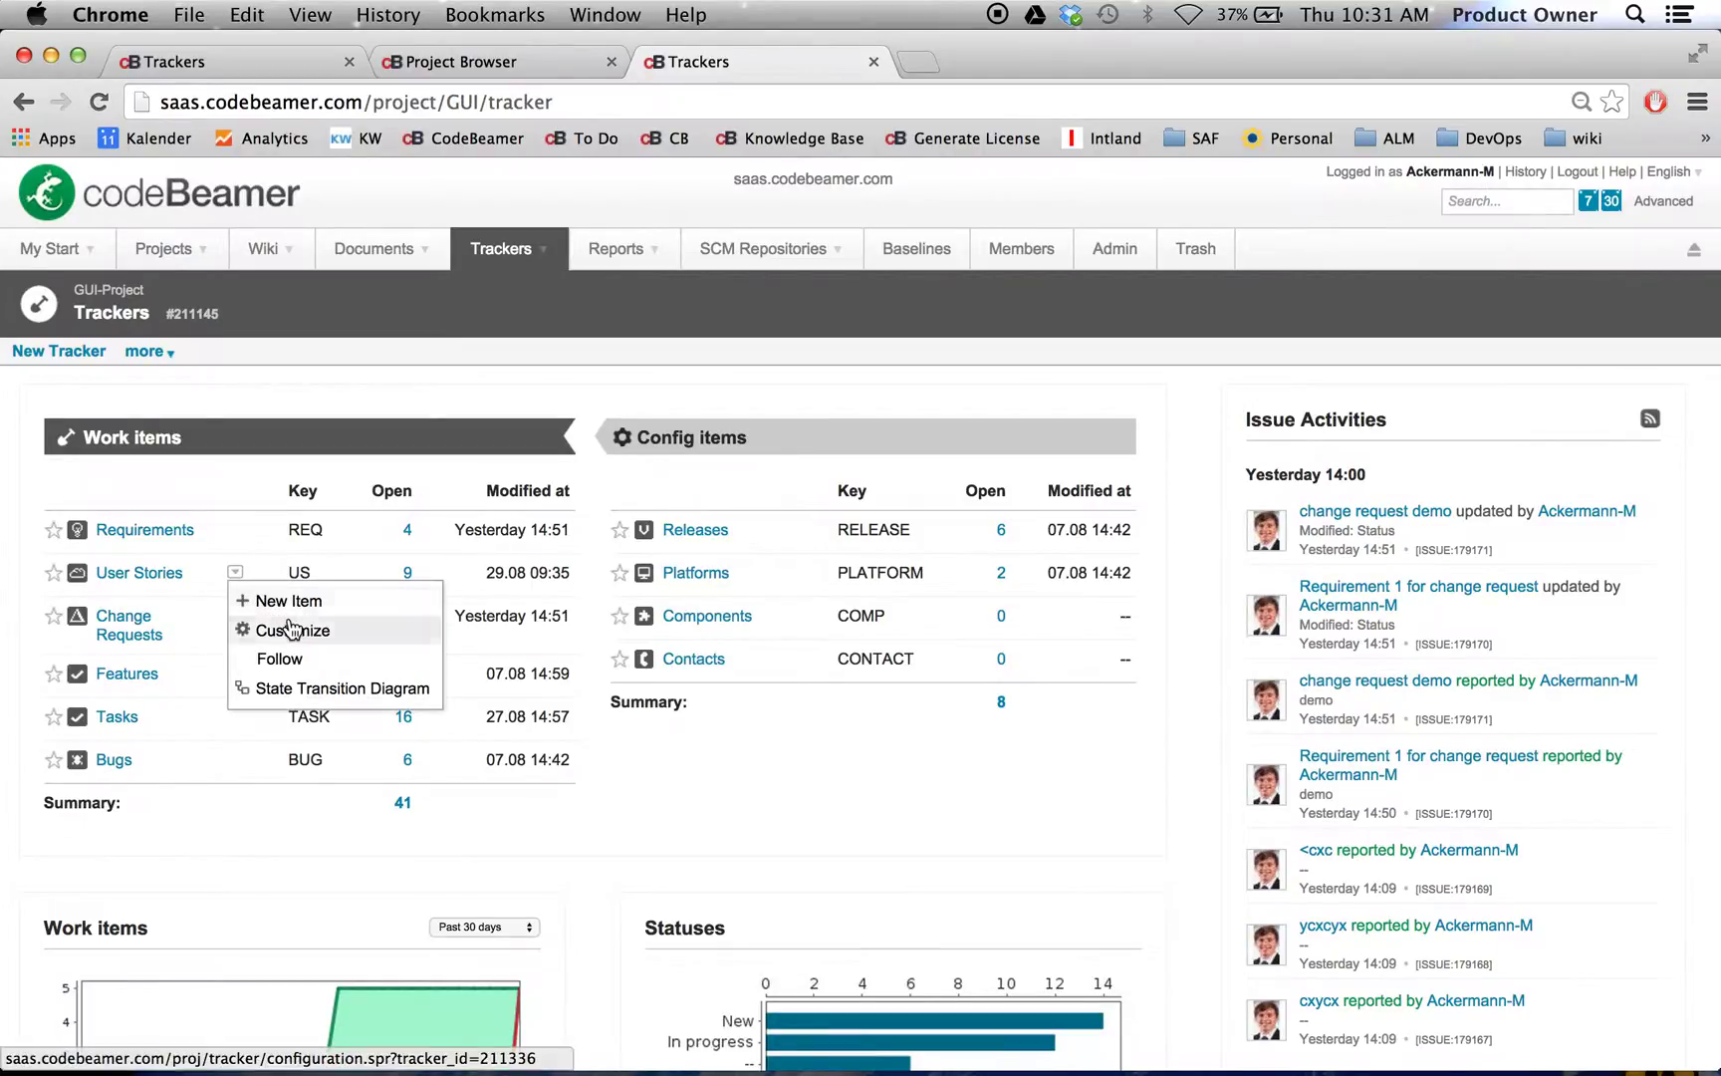
{"action": "left_click", "coordinate": [291, 630]}
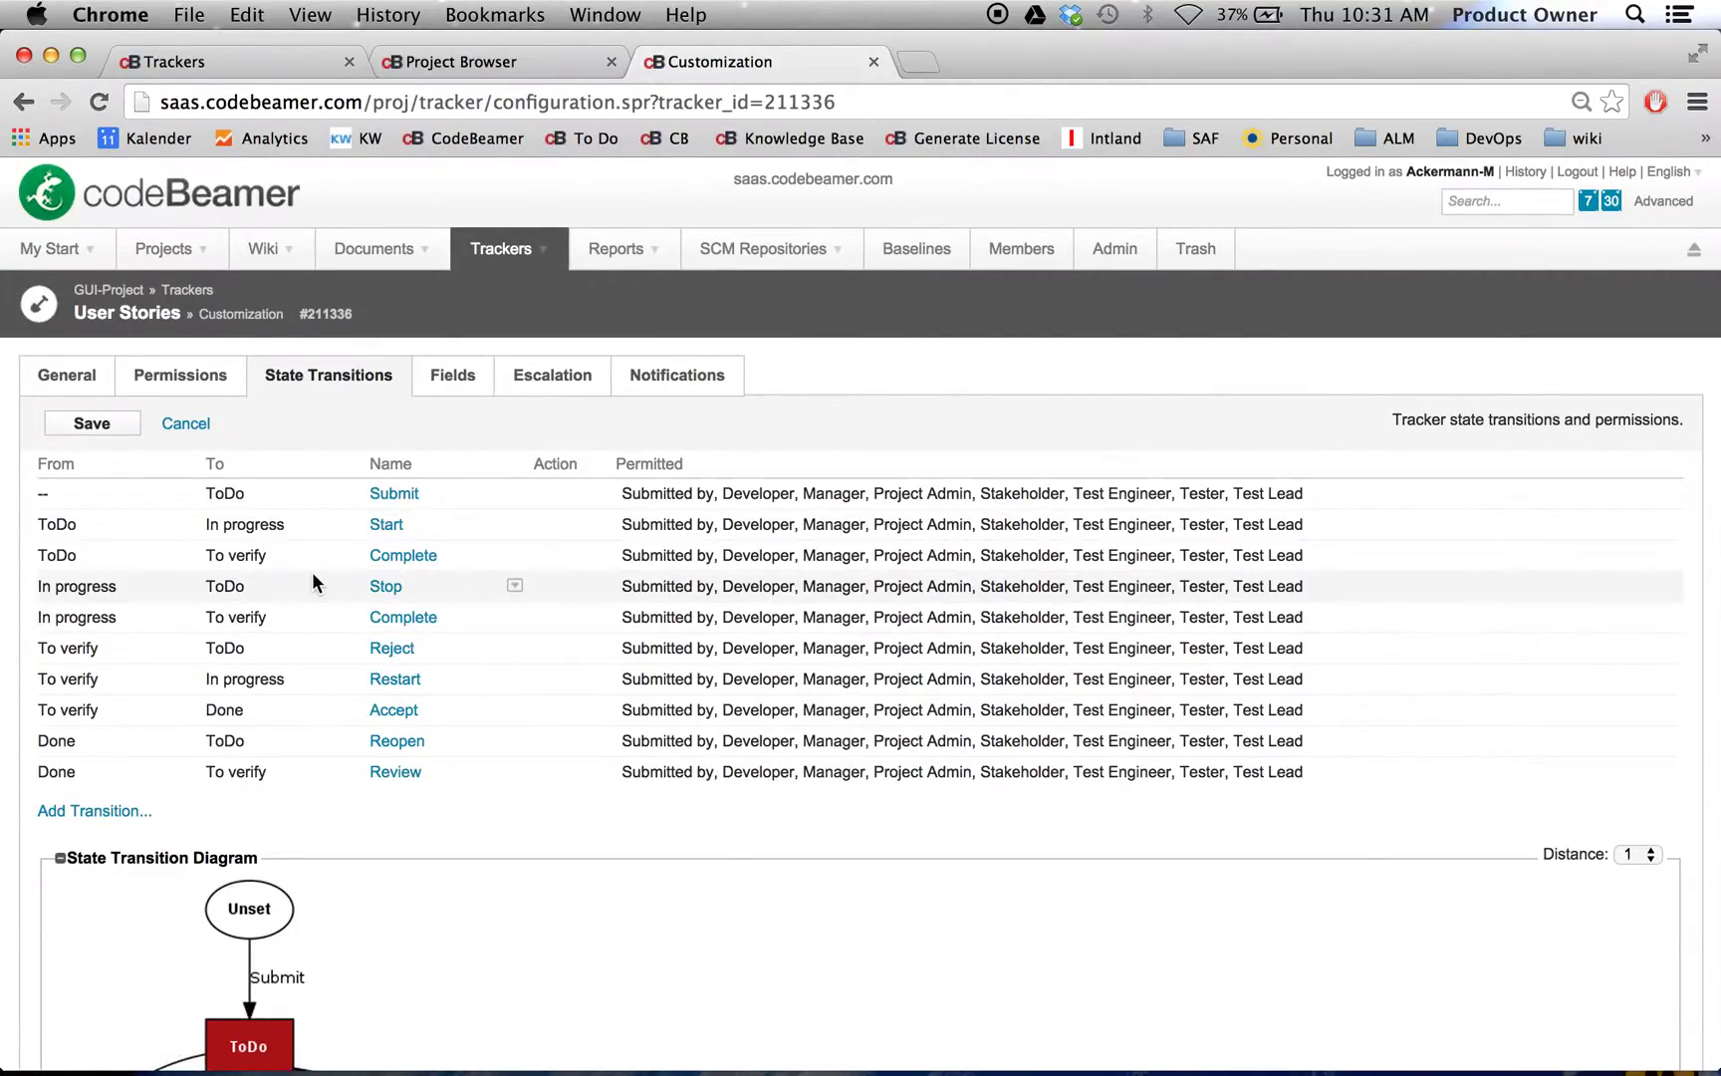
{"action": "scroll", "coordinate": [312, 574], "scroll_direction": "down", "scroll_amount": 2}
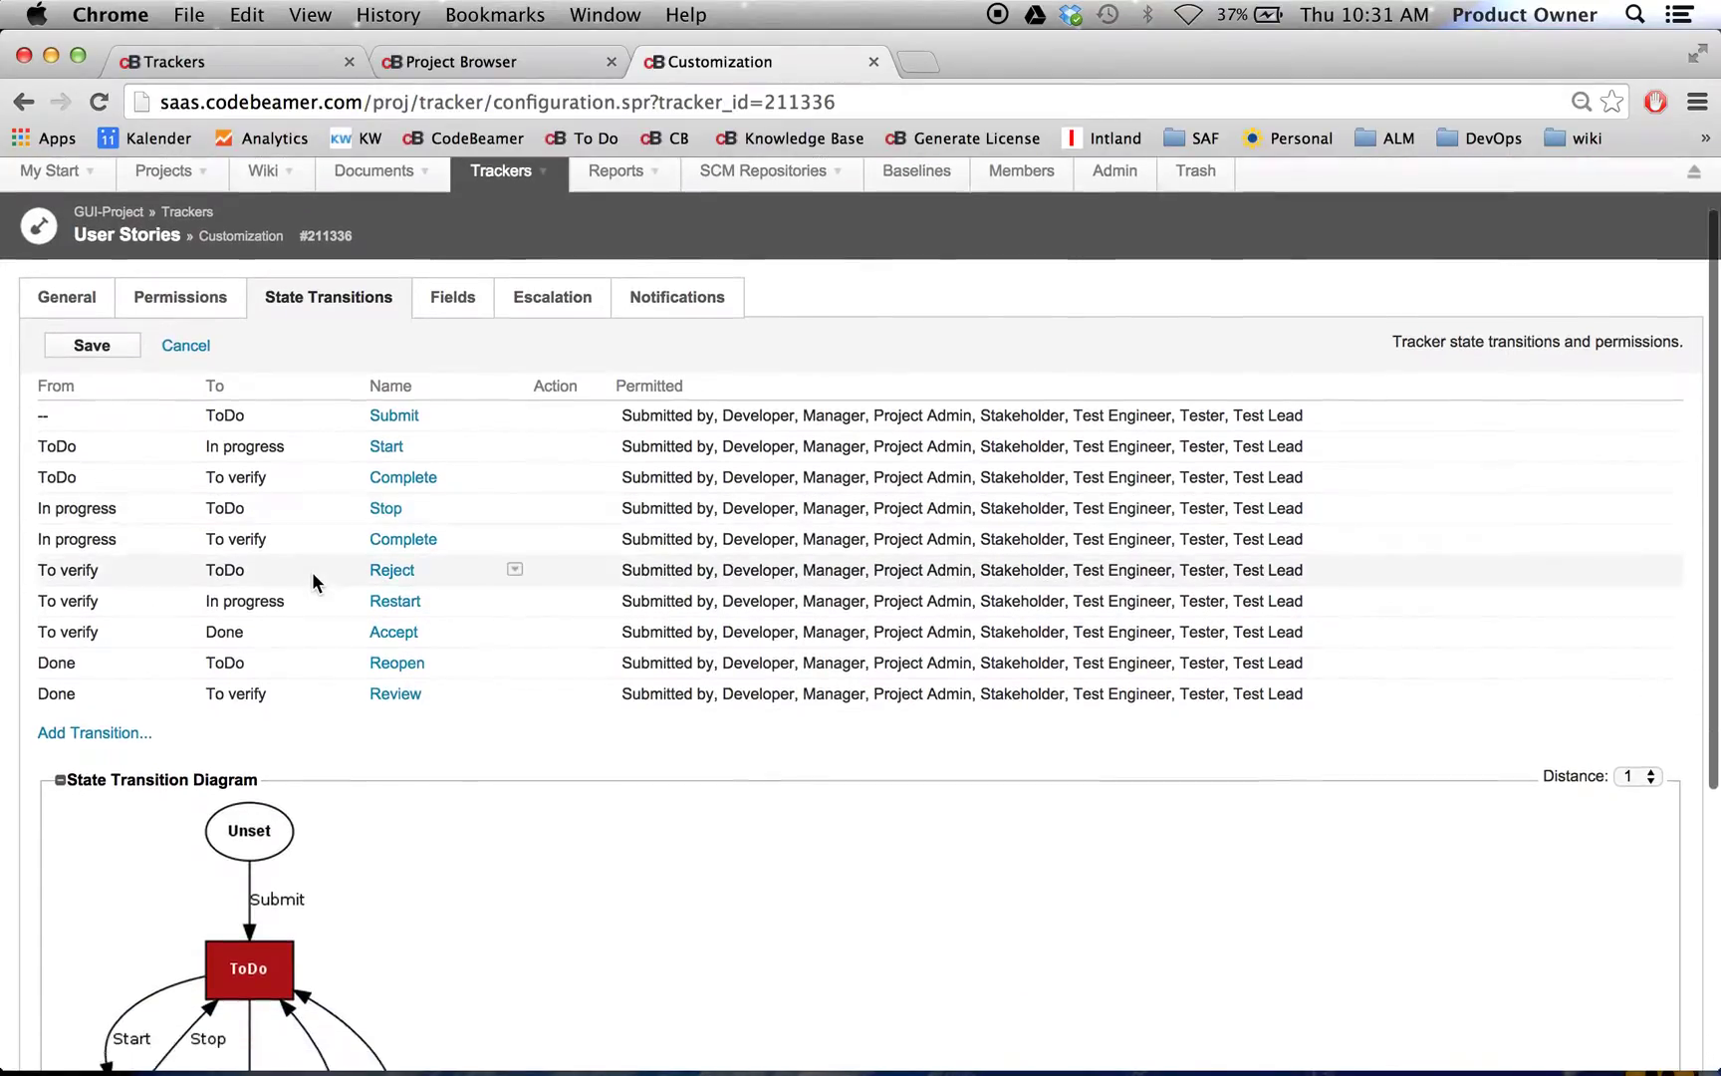
{"action": "scroll", "coordinate": [312, 572], "scroll_direction": "down", "scroll_amount": 10}
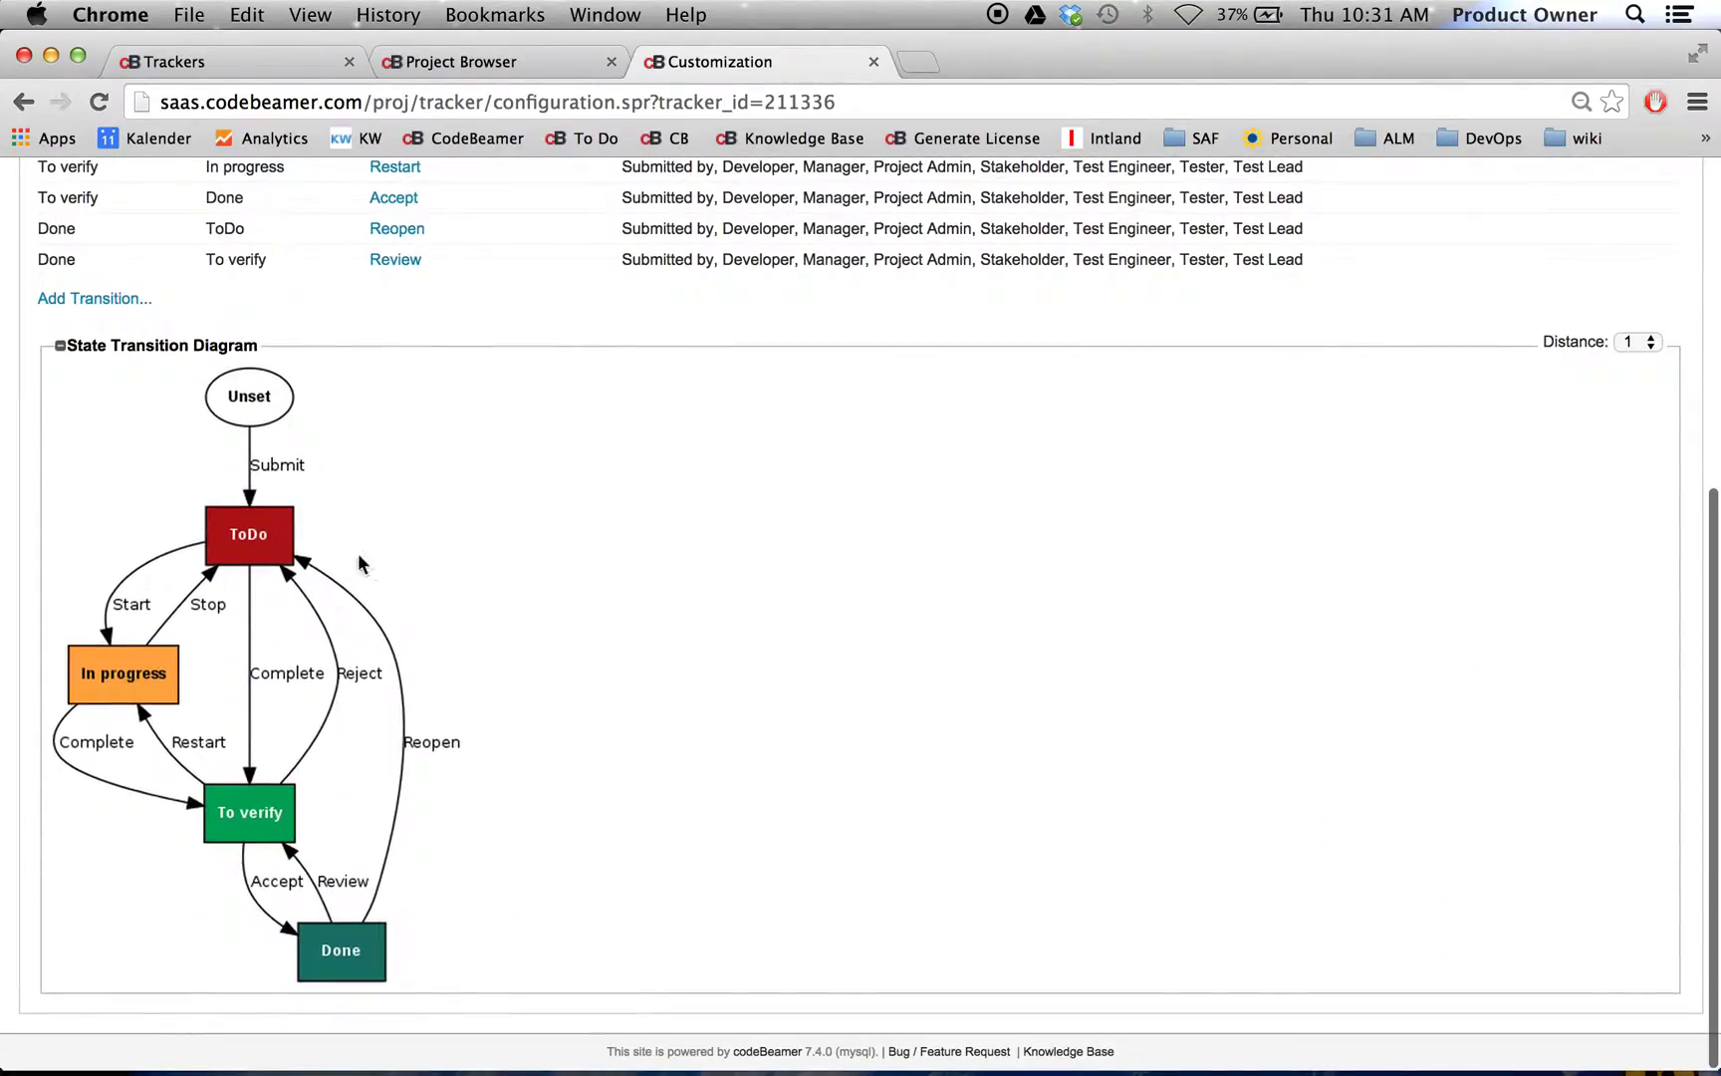
{"action": "left_click", "coordinate": [254, 66]}
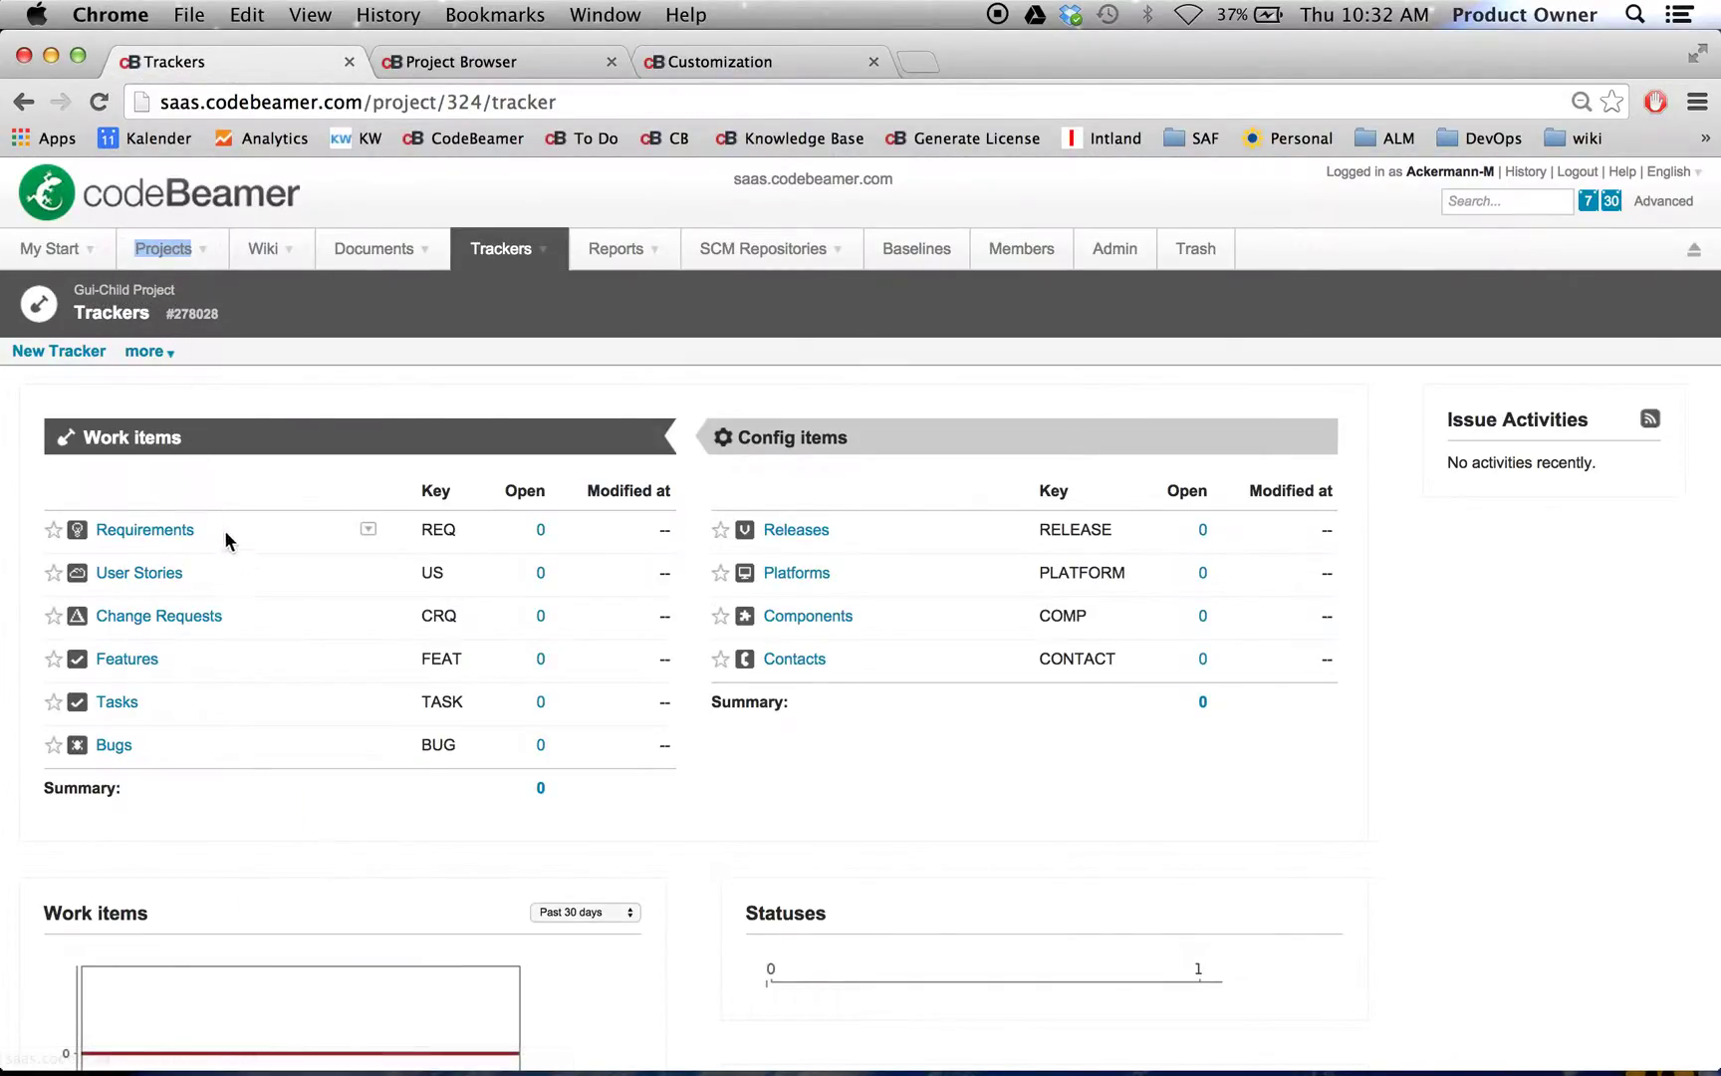
- Compare Gui-Child's User Stories state transitions and diagram with GUI-Project's identical ones
{"action": "left_click", "coordinate": [367, 575]}
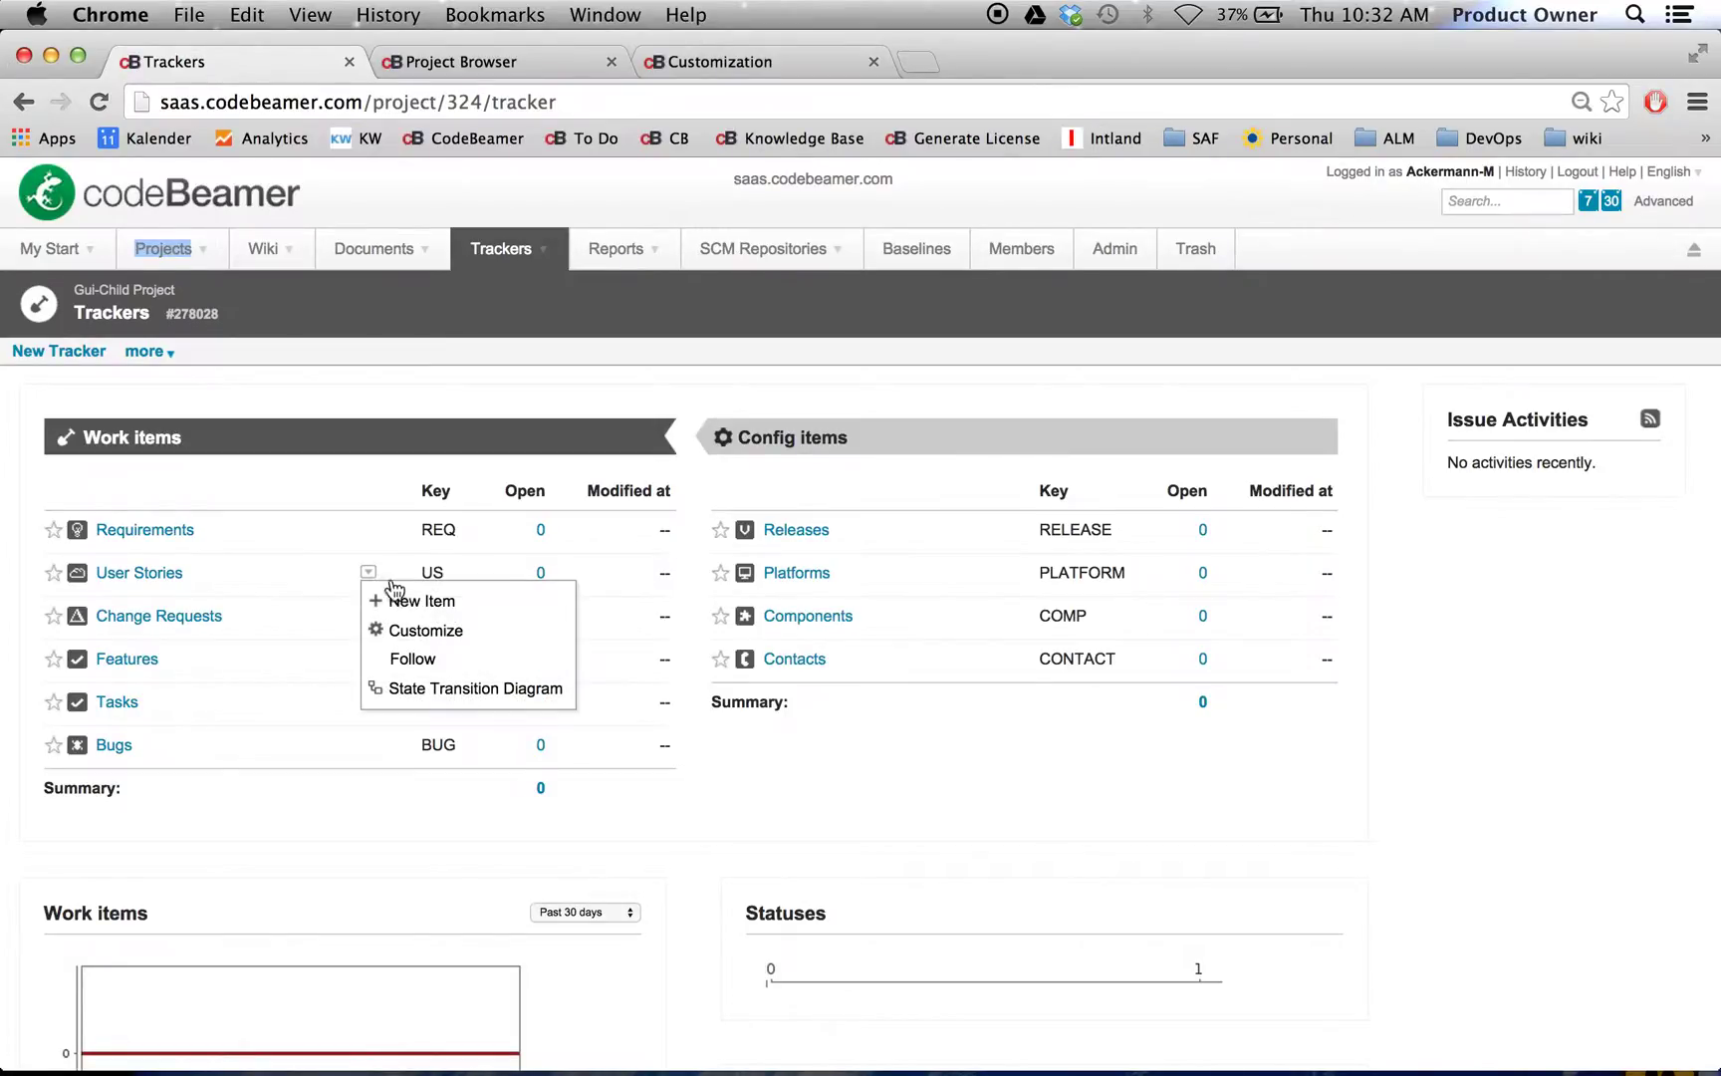
{"action": "left_click", "coordinate": [436, 636]}
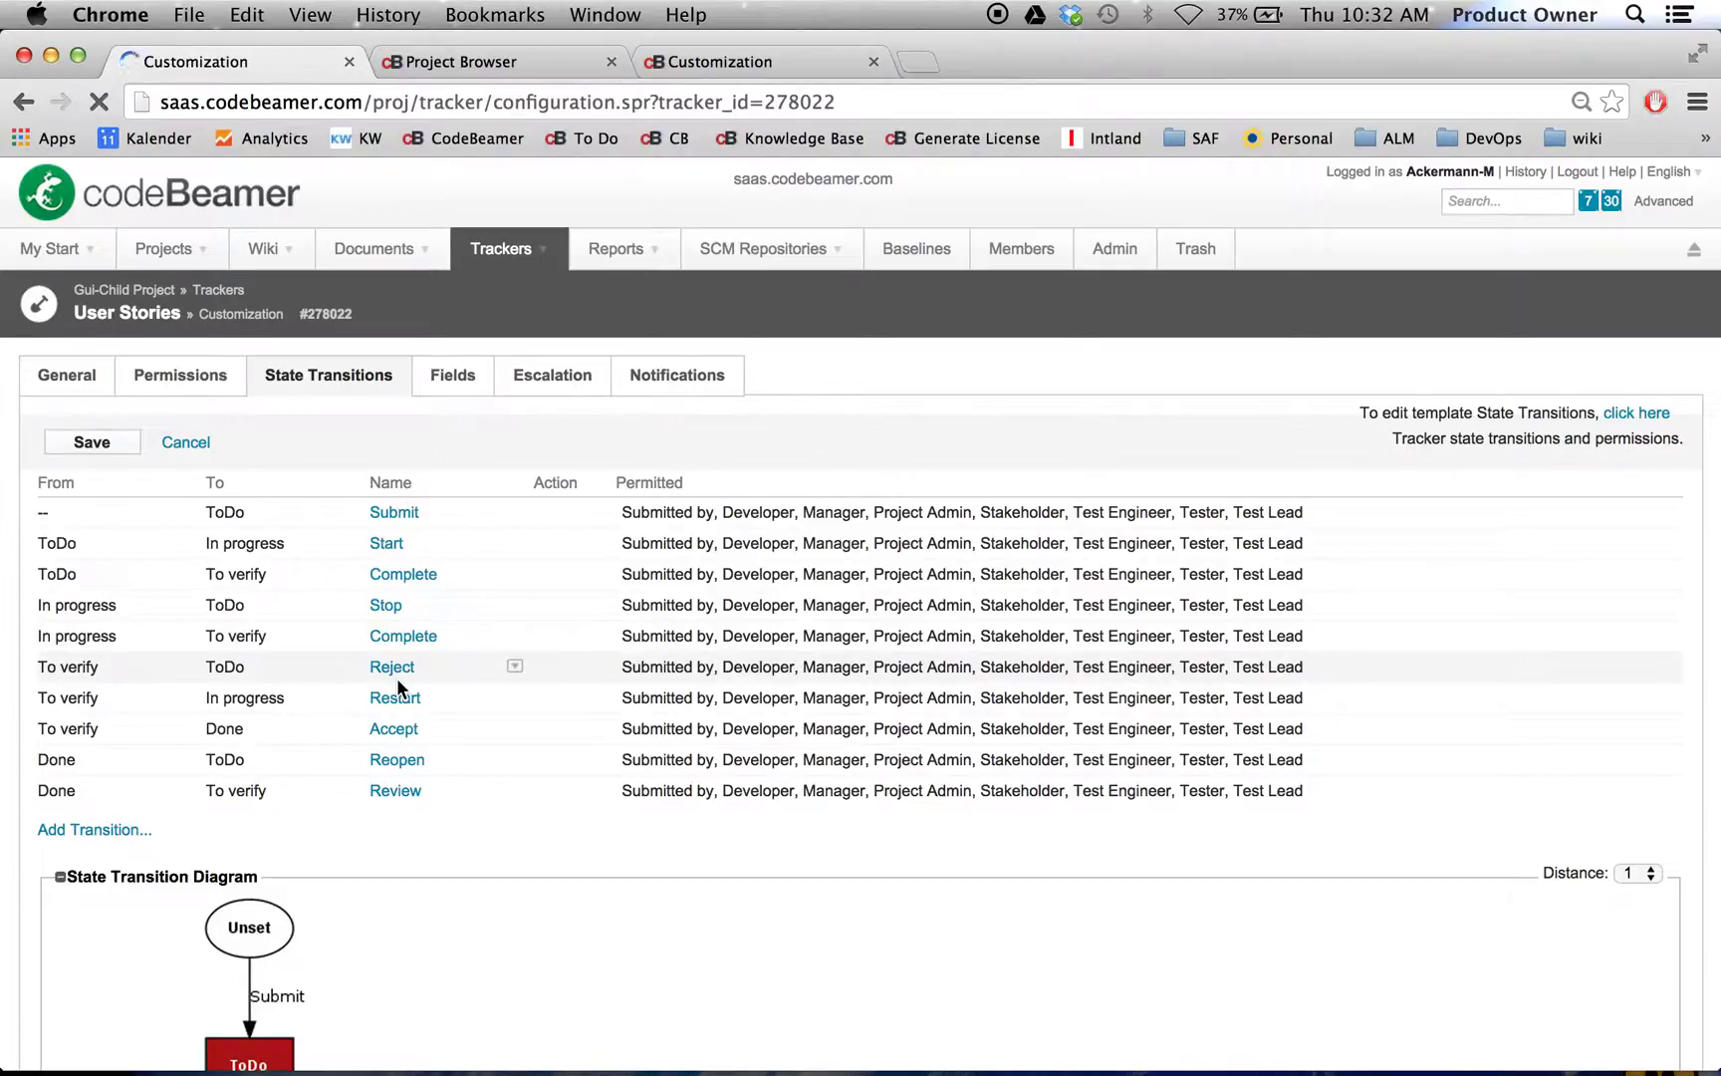
{"action": "scroll", "coordinate": [398, 687], "scroll_direction": "down", "scroll_amount": 3}
{"action": "scroll", "coordinate": [398, 688], "scroll_direction": "down", "scroll_amount": 5}
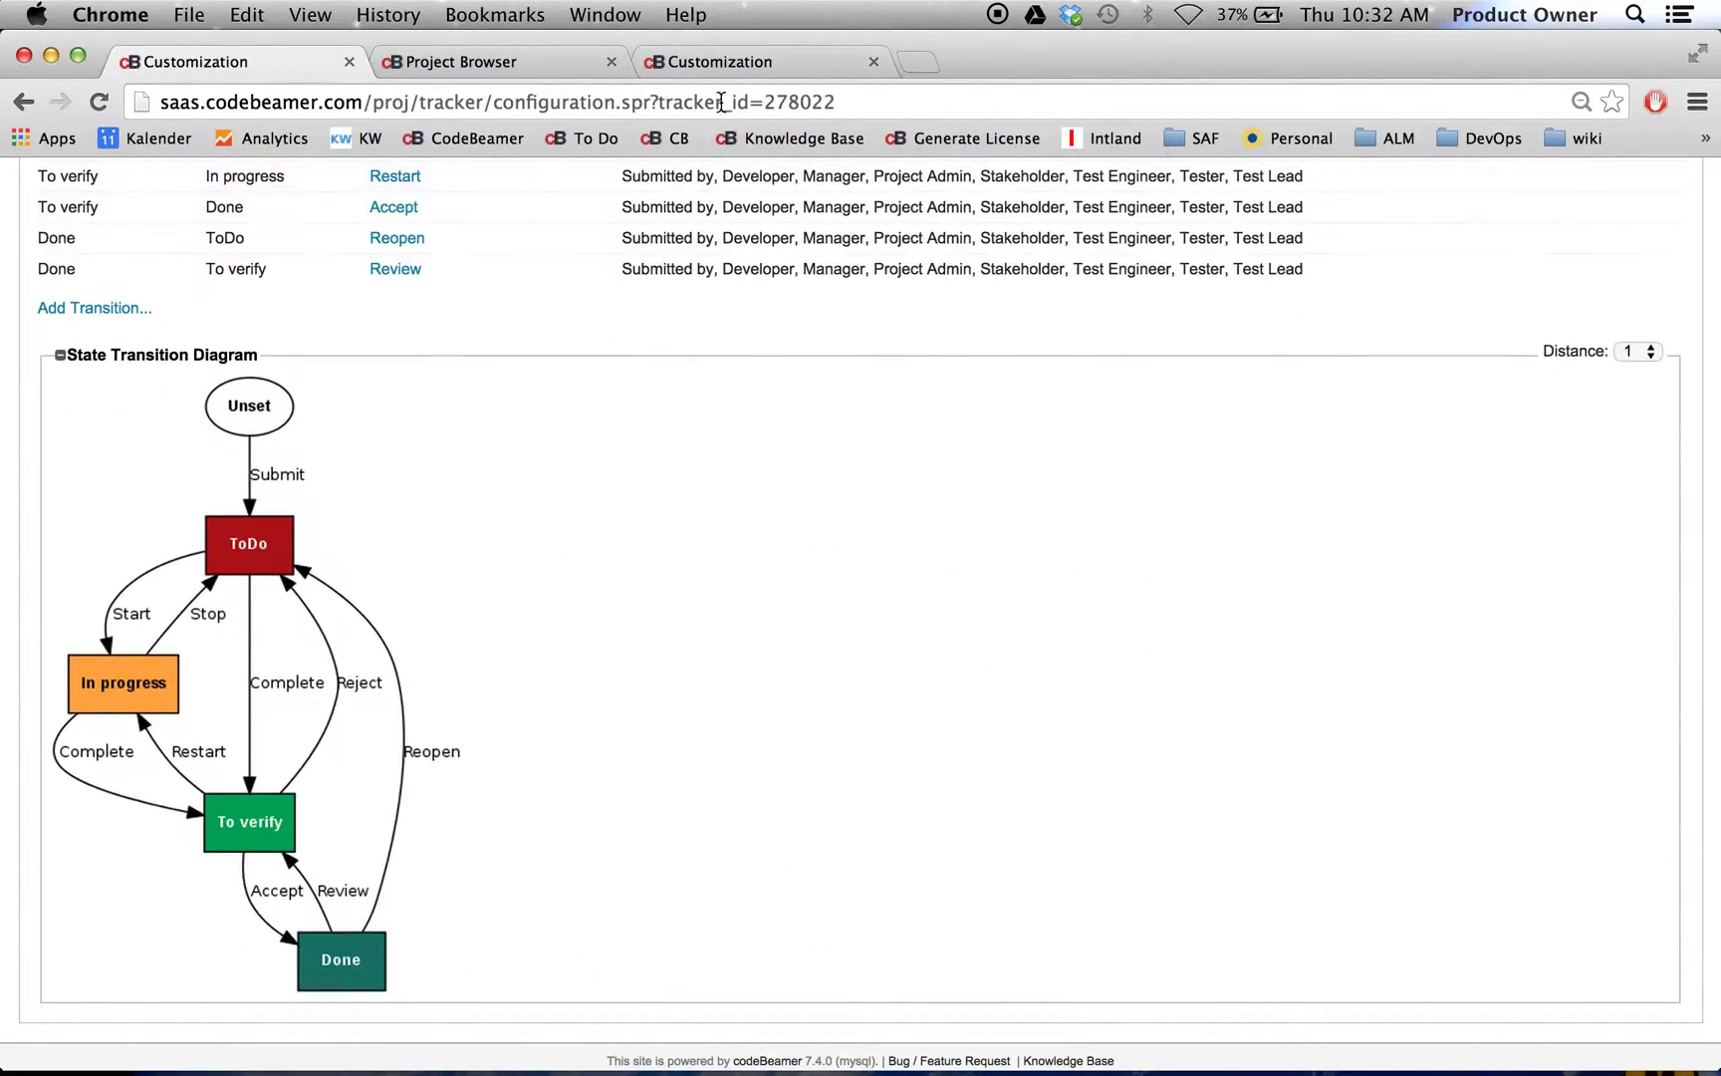
{"action": "left_click", "coordinate": [738, 61]}
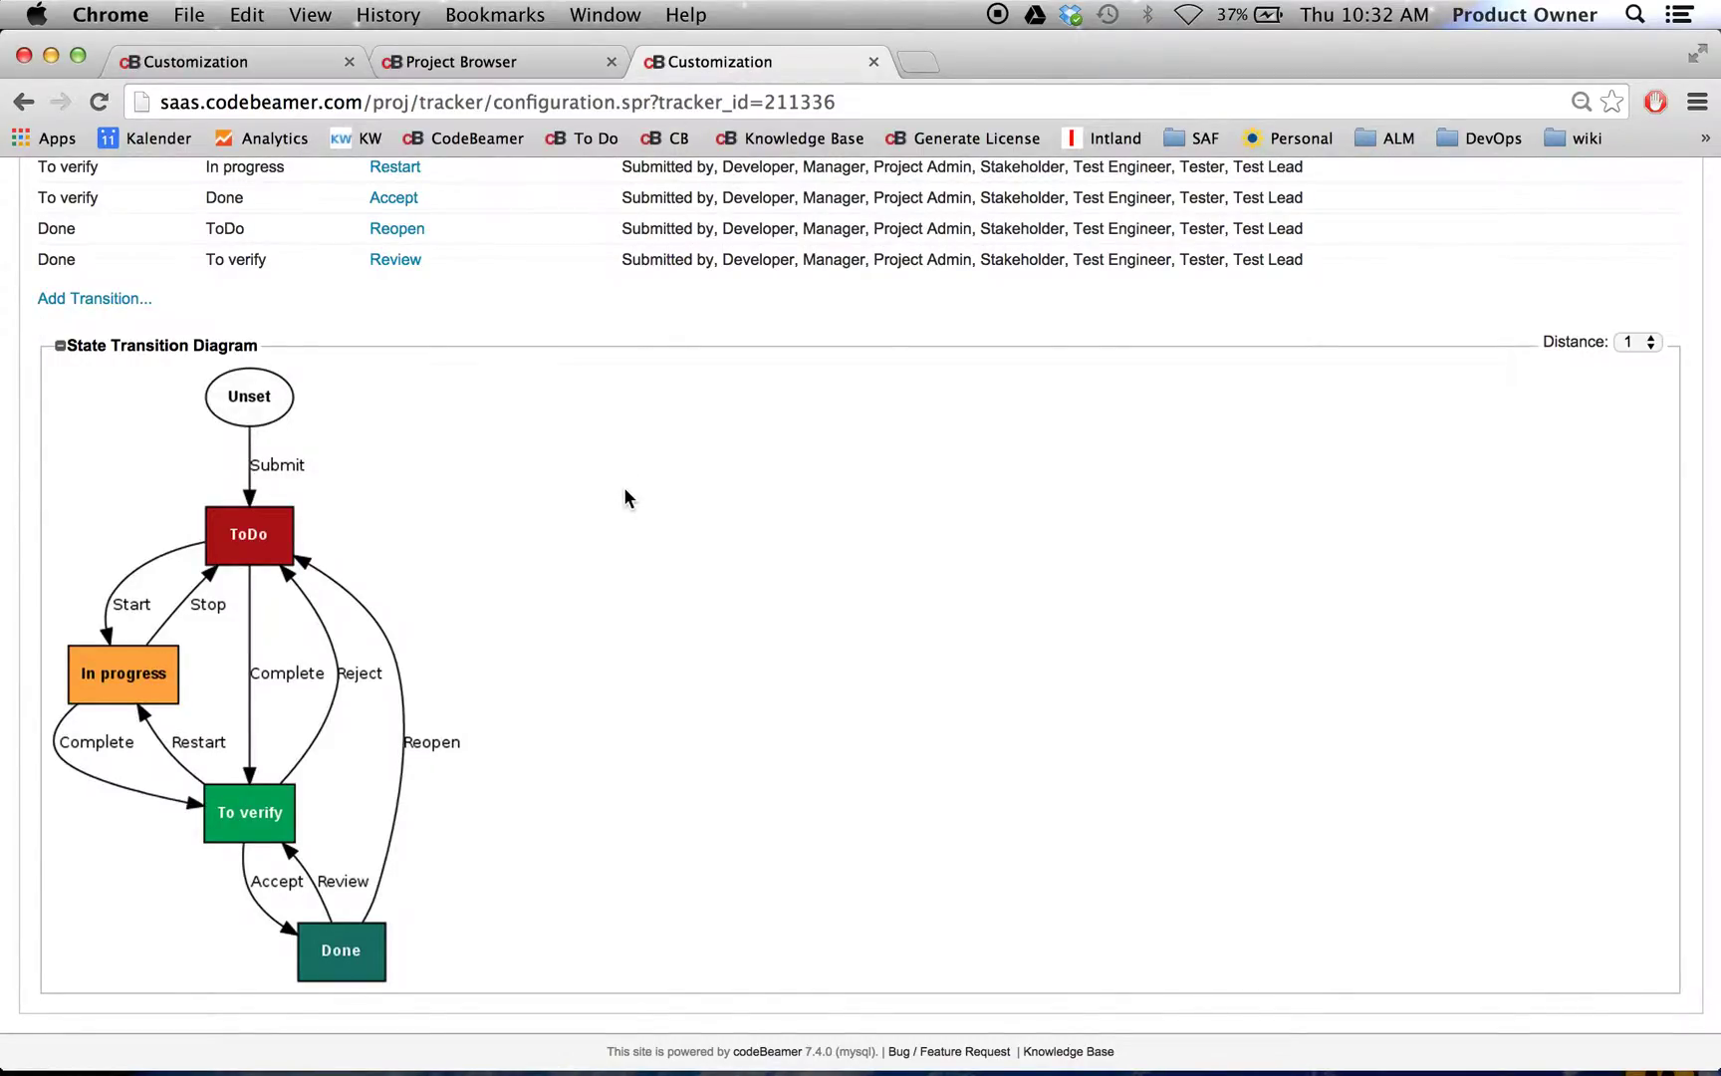
{"action": "scroll", "coordinate": [626, 495], "scroll_direction": "up", "scroll_amount": 10}
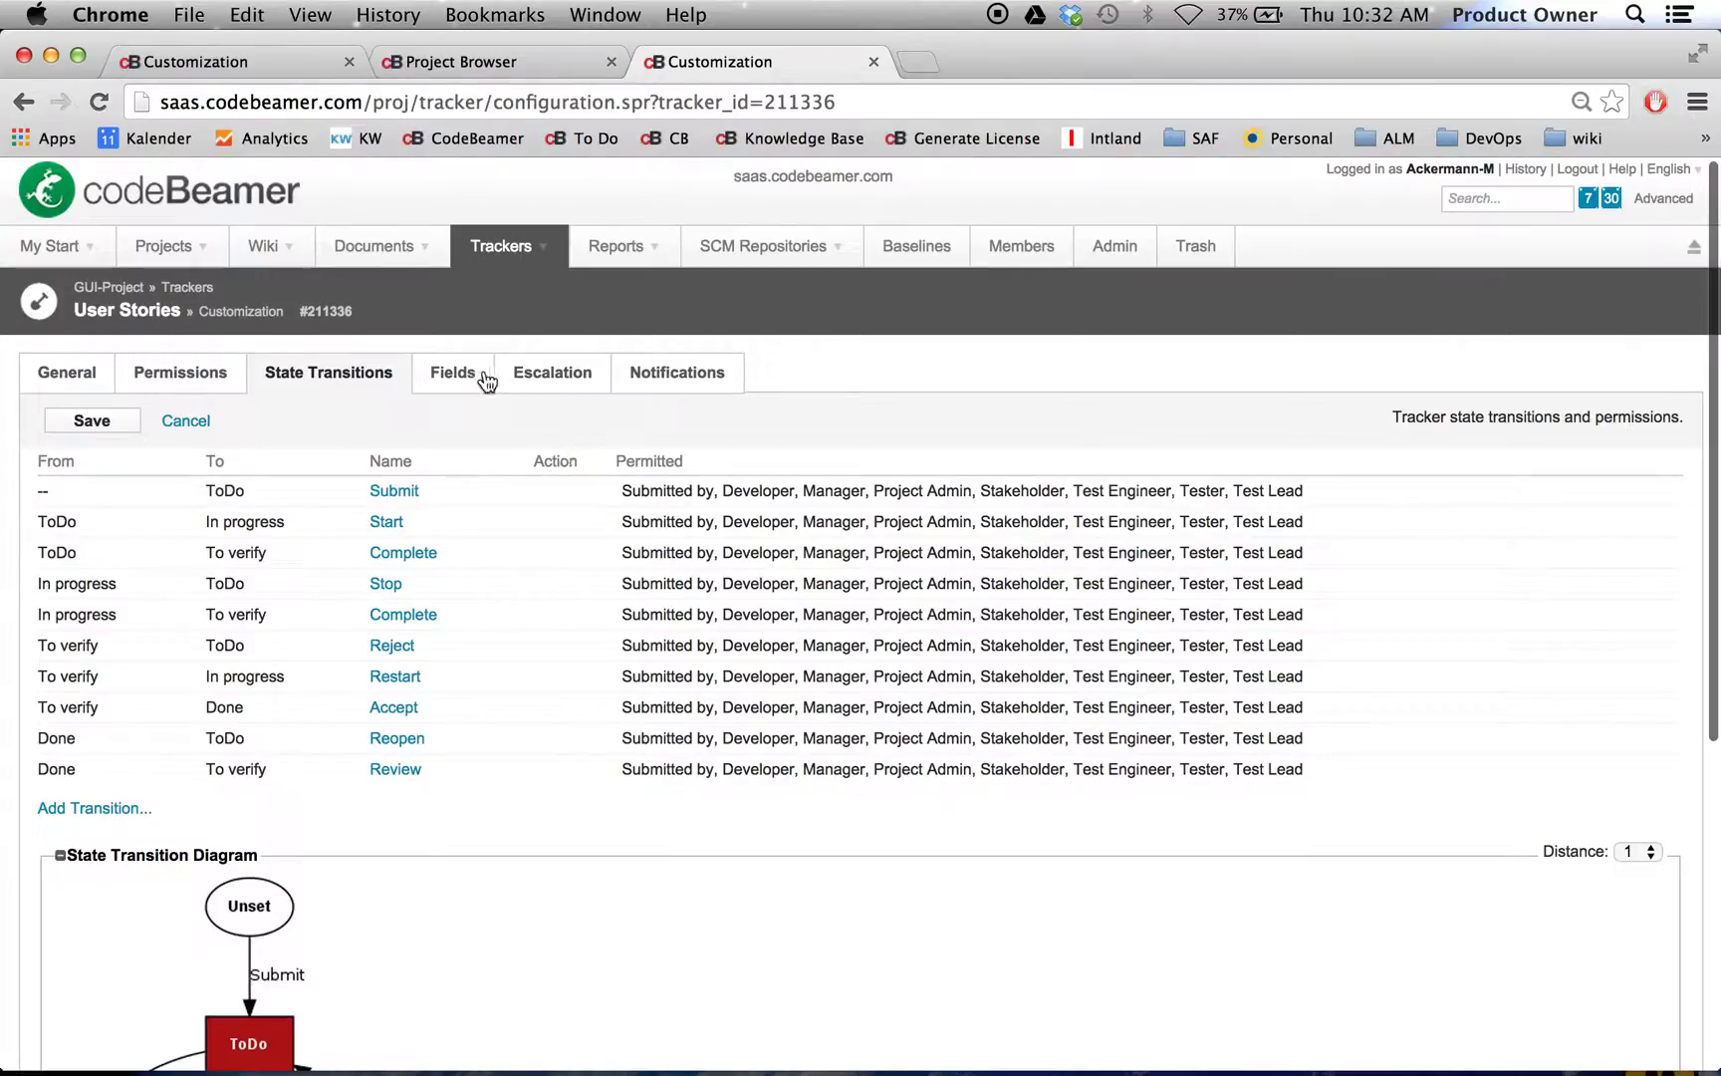
- Add a new Status option named 'Review' in the User Stories fields
{"action": "left_click", "coordinate": [453, 374]}
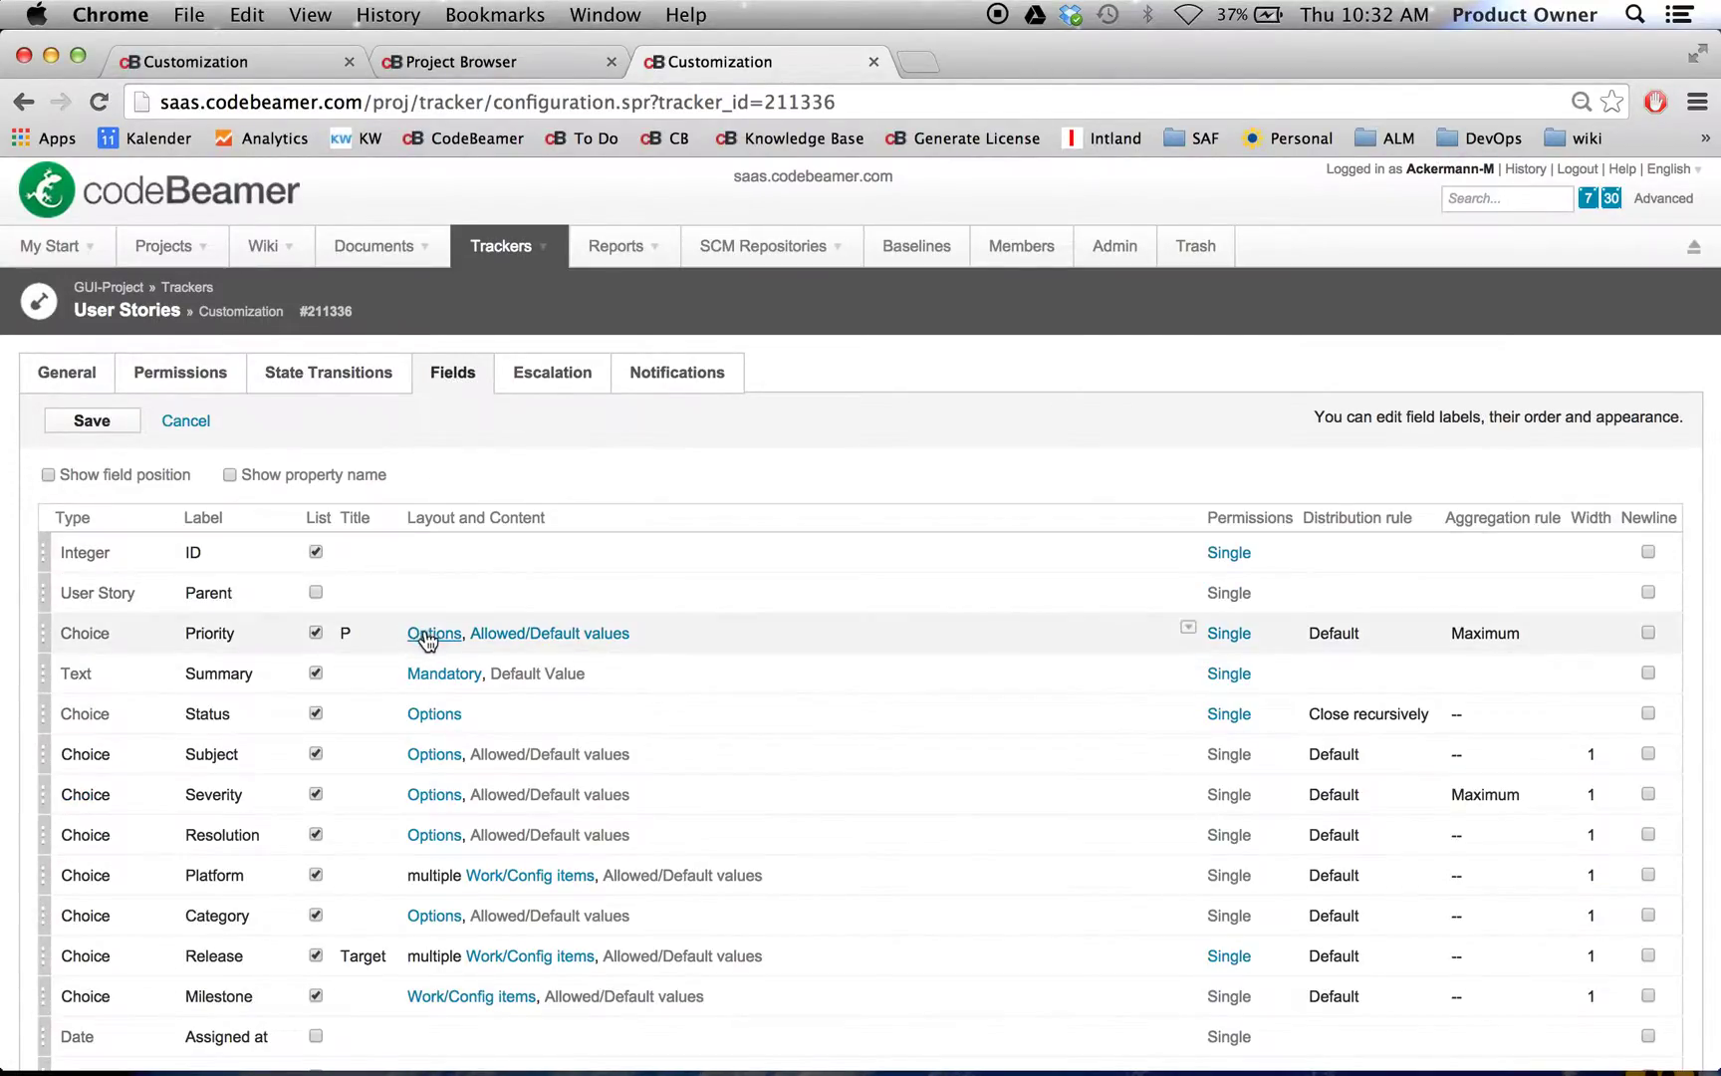
{"action": "scroll", "coordinate": [426, 638], "scroll_direction": "down", "scroll_amount": 2}
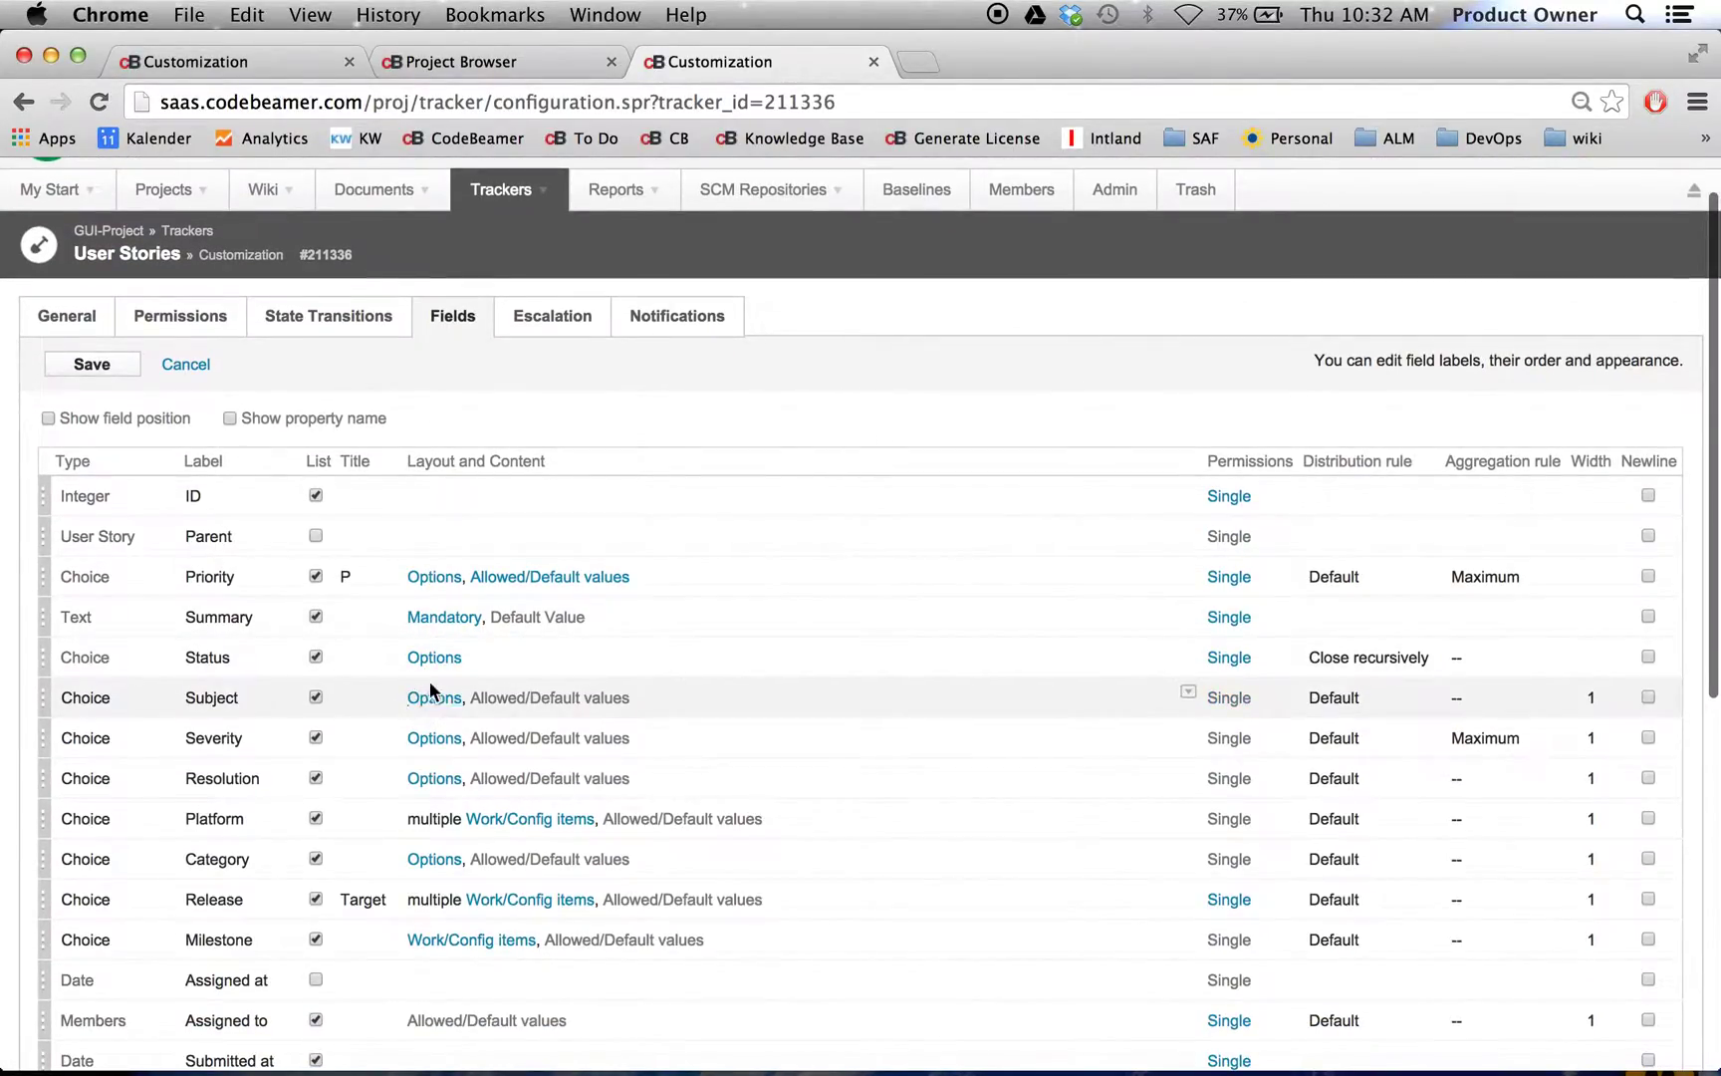
{"action": "left_click", "coordinate": [435, 657]}
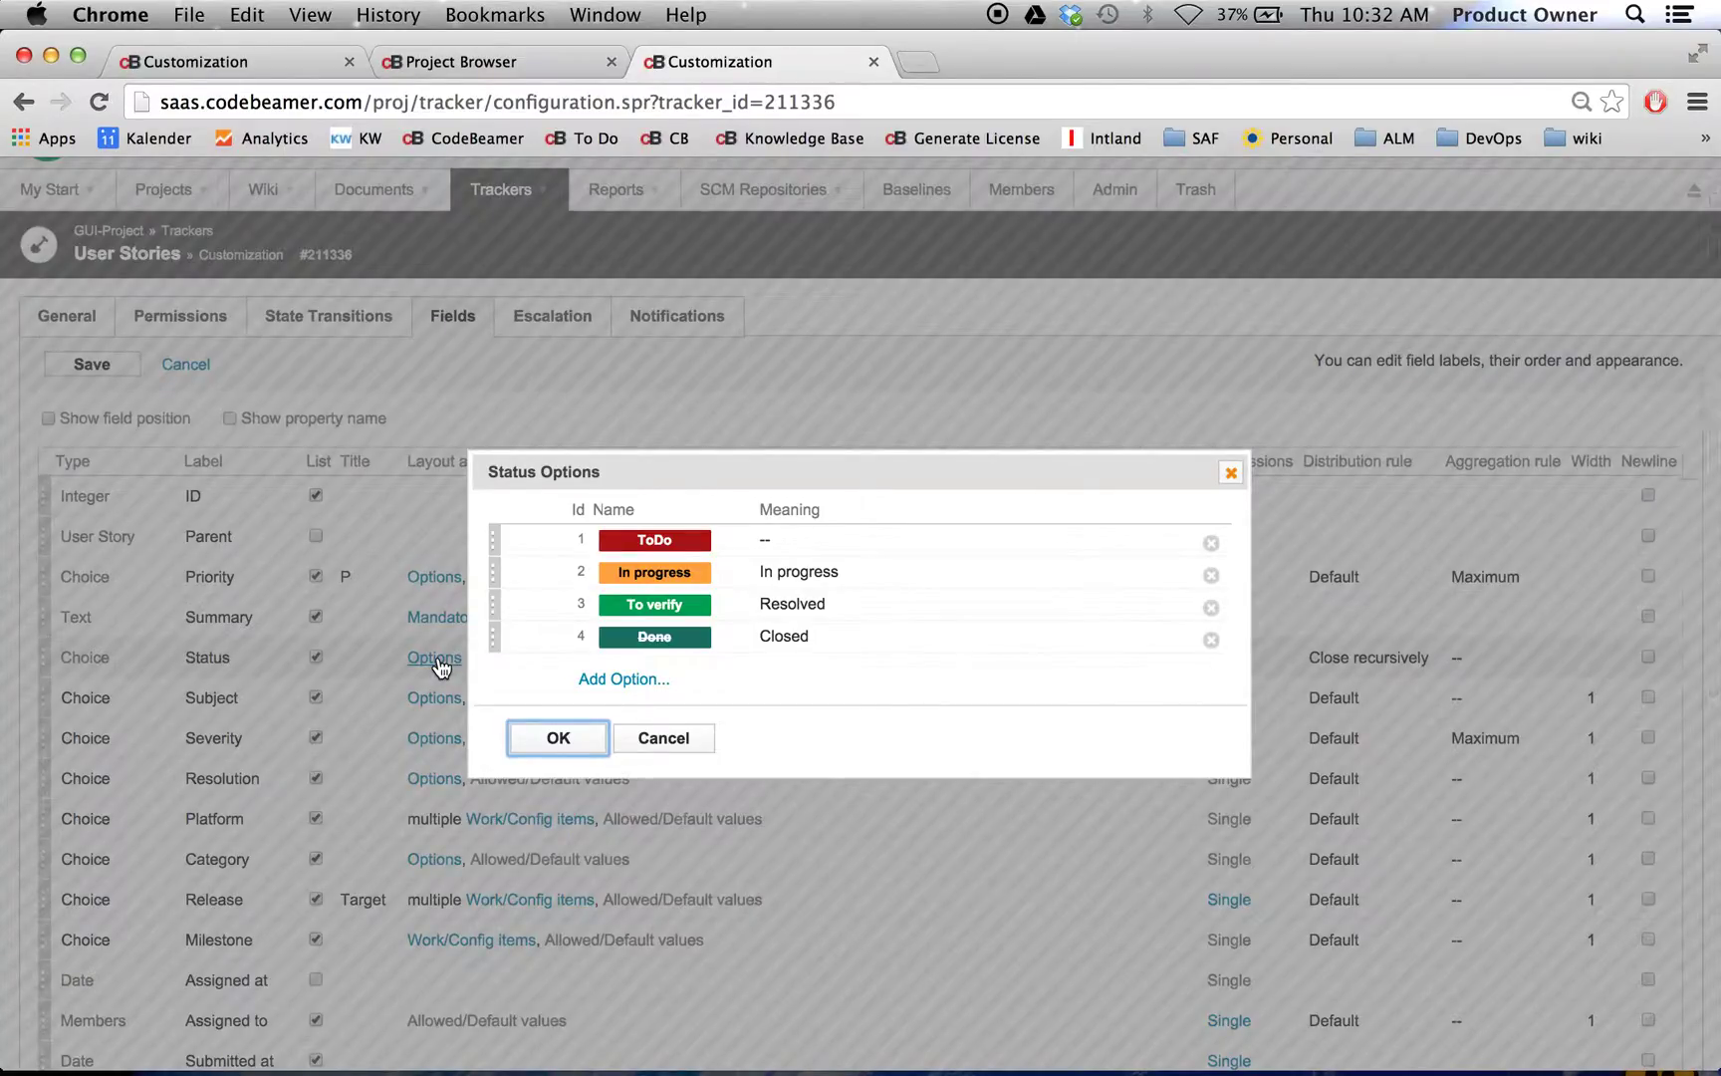
{"action": "left_click", "coordinate": [597, 682]}
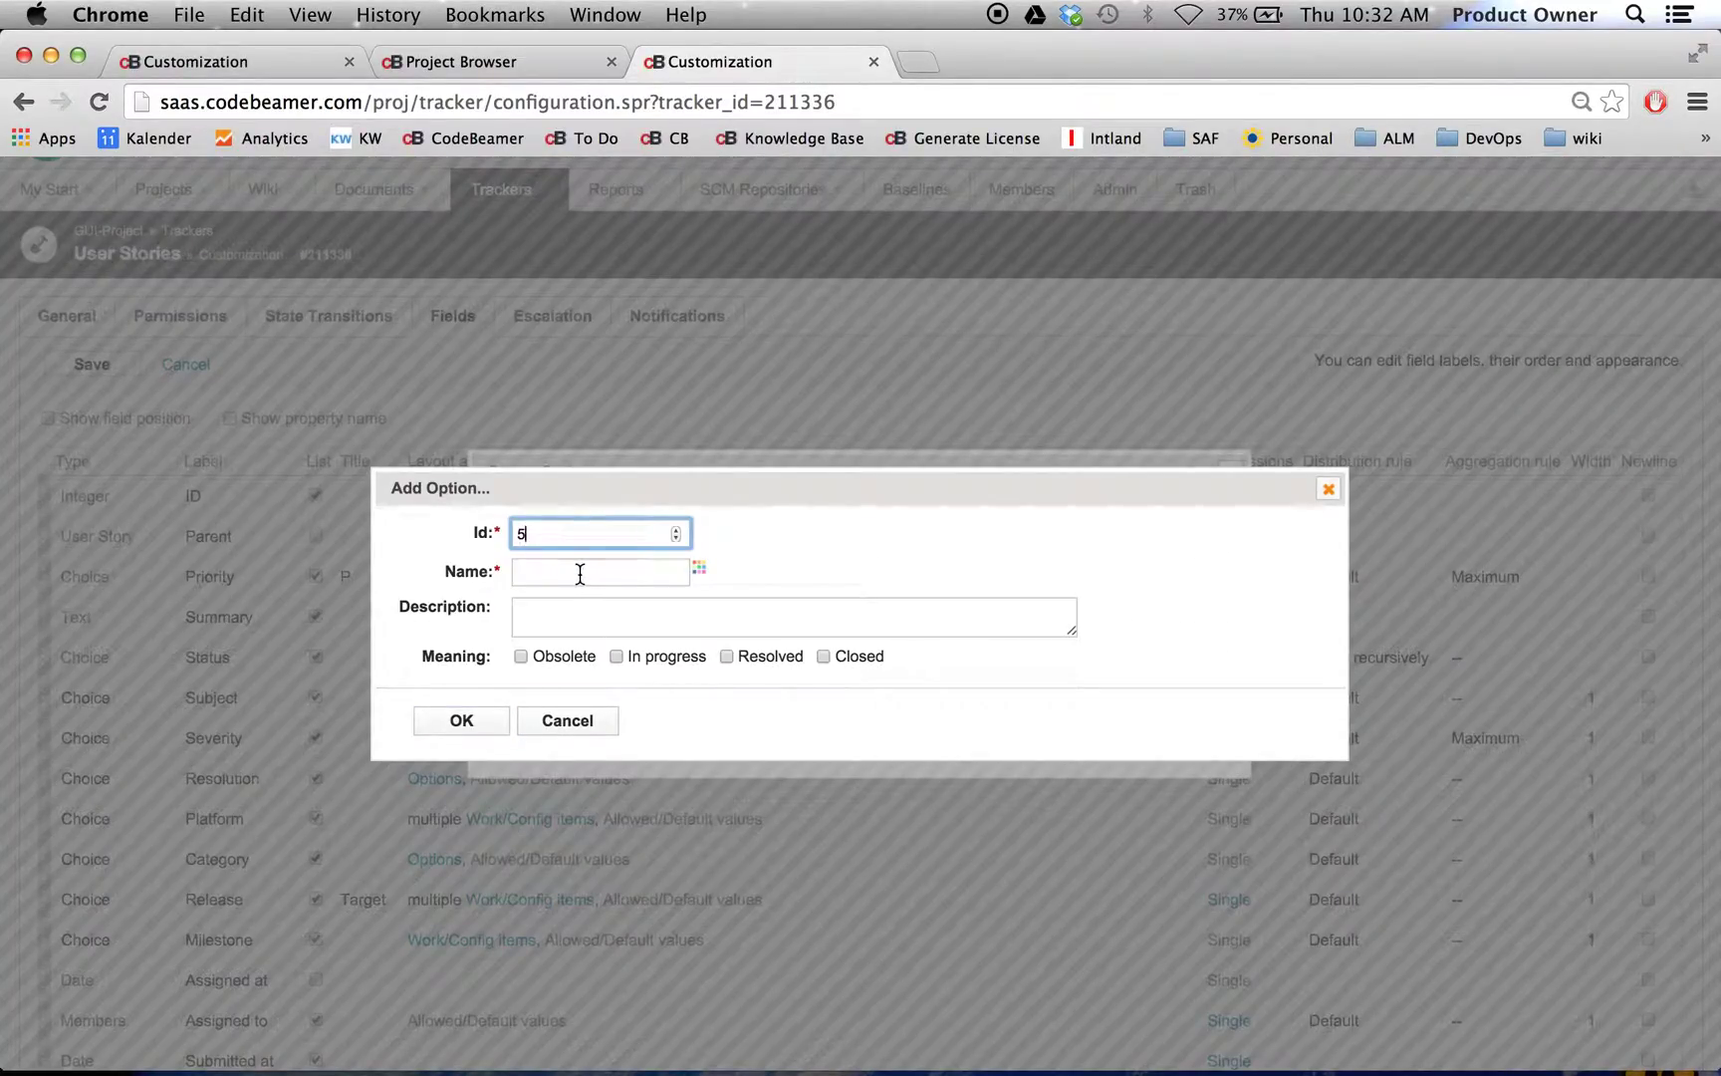
{"action": "left_click", "coordinate": [580, 574]}
{"action": "type", "text": "Review"}
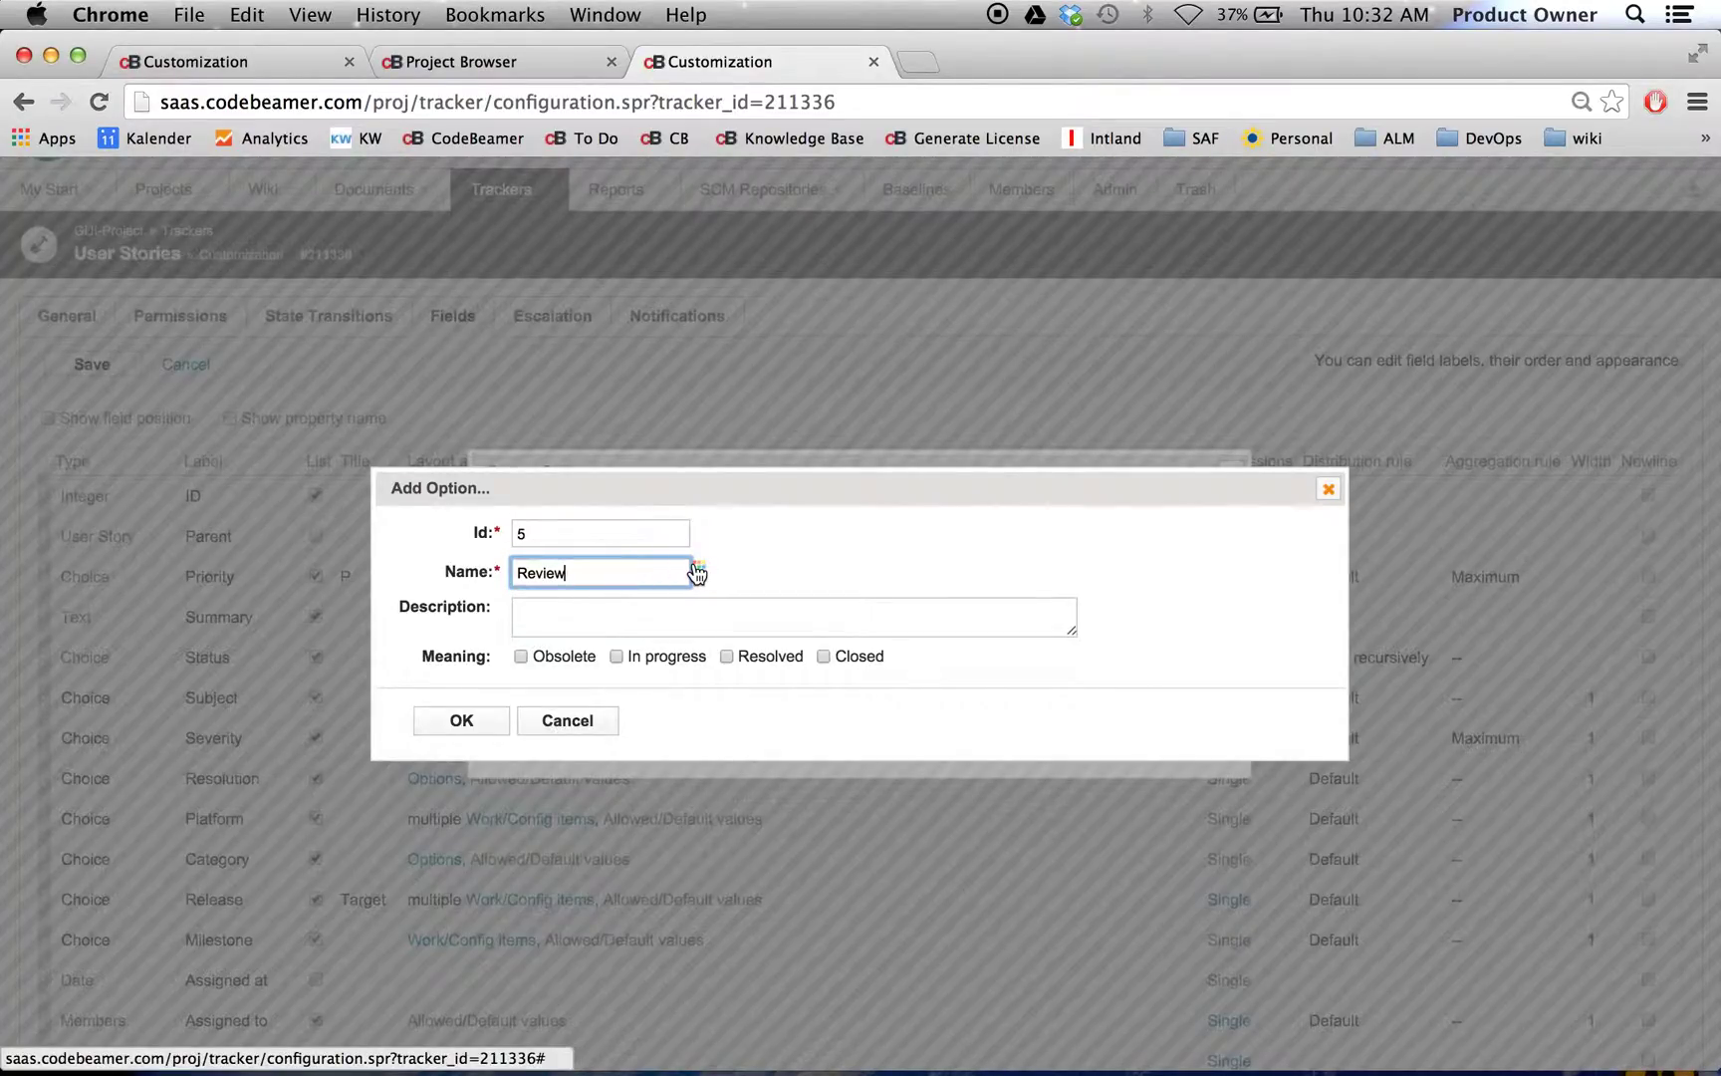
- Give the Review status a light orange colour, confirm the options, and save the fields
{"action": "left_click", "coordinate": [700, 567]}
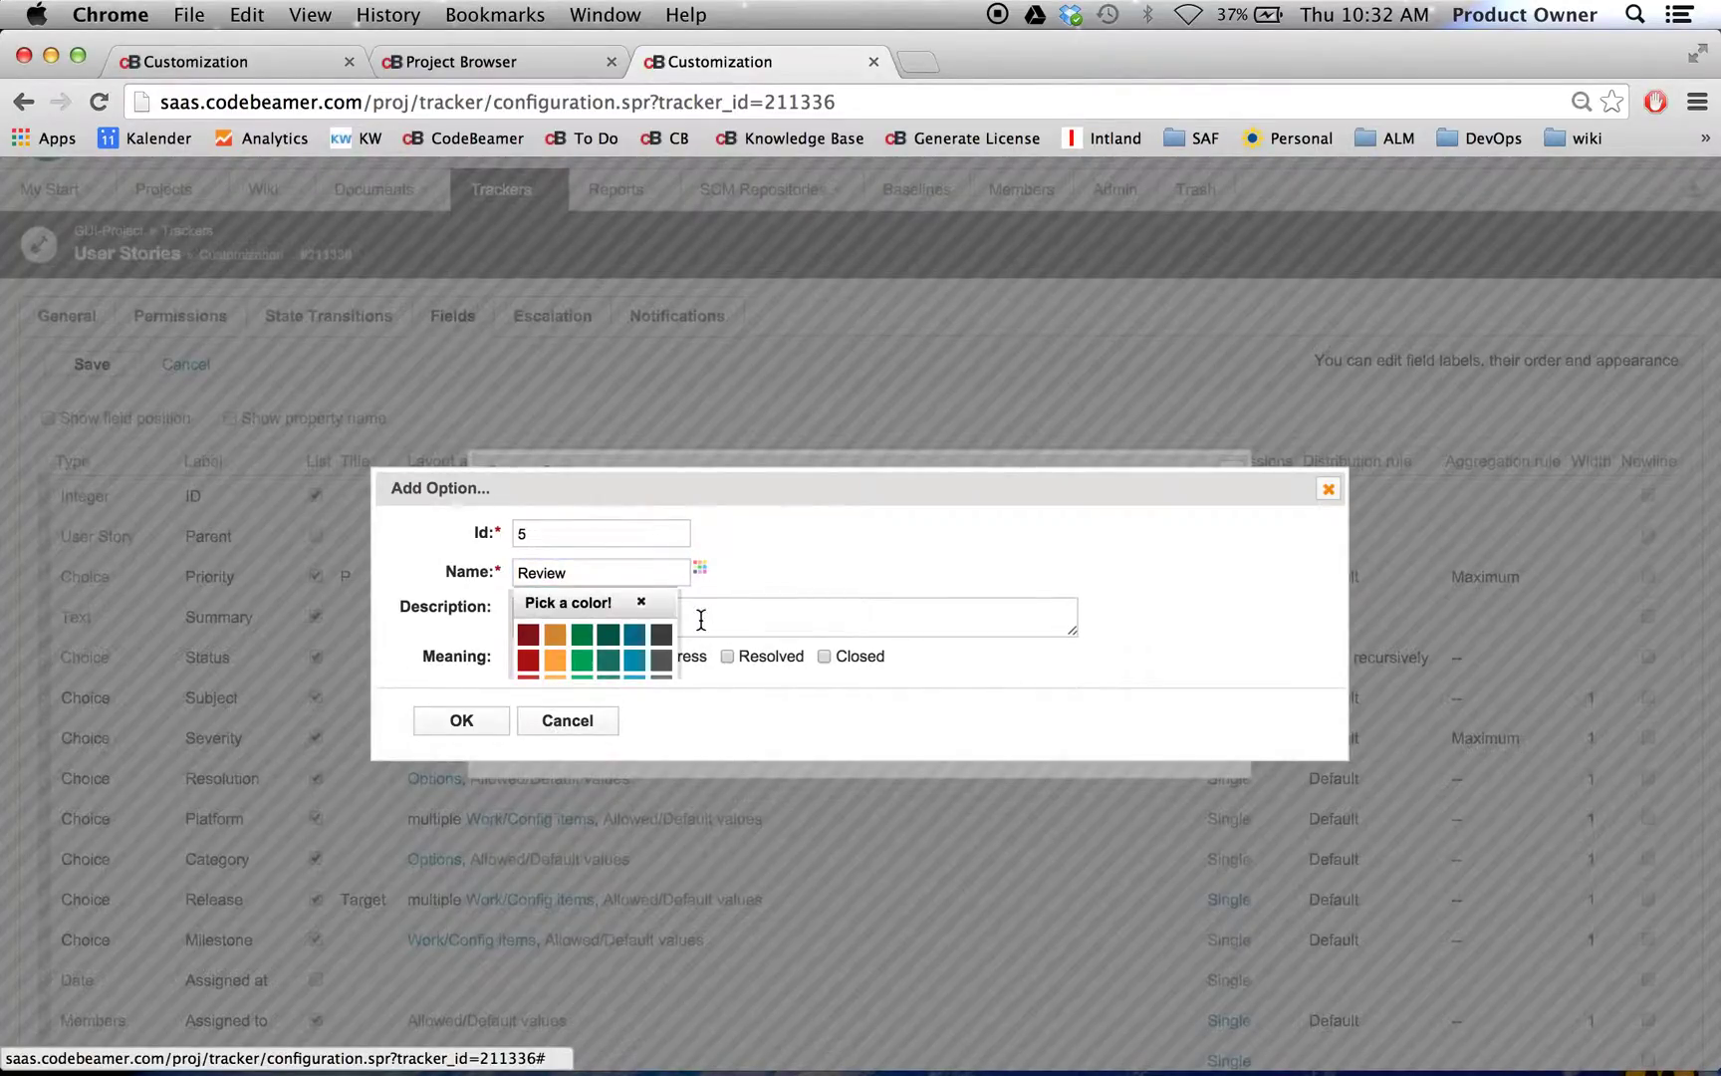
{"action": "scroll", "coordinate": [639, 655], "scroll_direction": "down", "scroll_amount": 2}
{"action": "scroll", "coordinate": [638, 654], "scroll_direction": "down", "scroll_amount": 1}
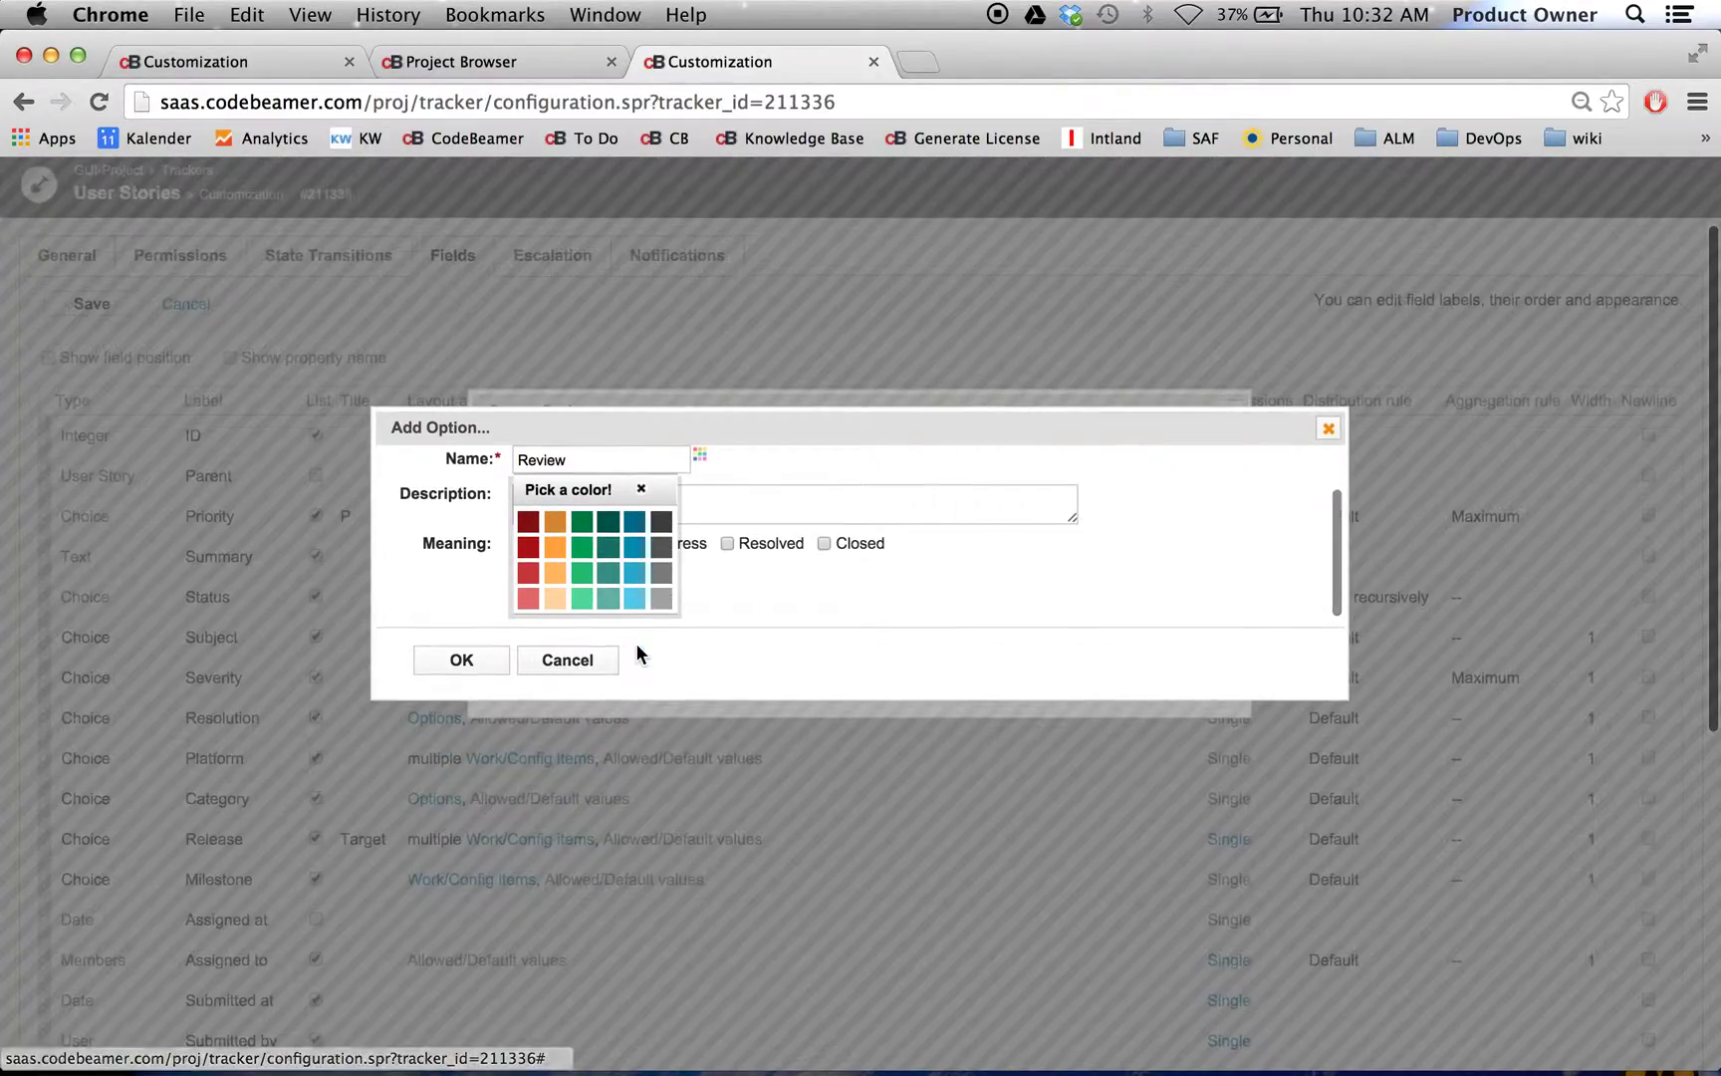
{"action": "left_click", "coordinate": [559, 598]}
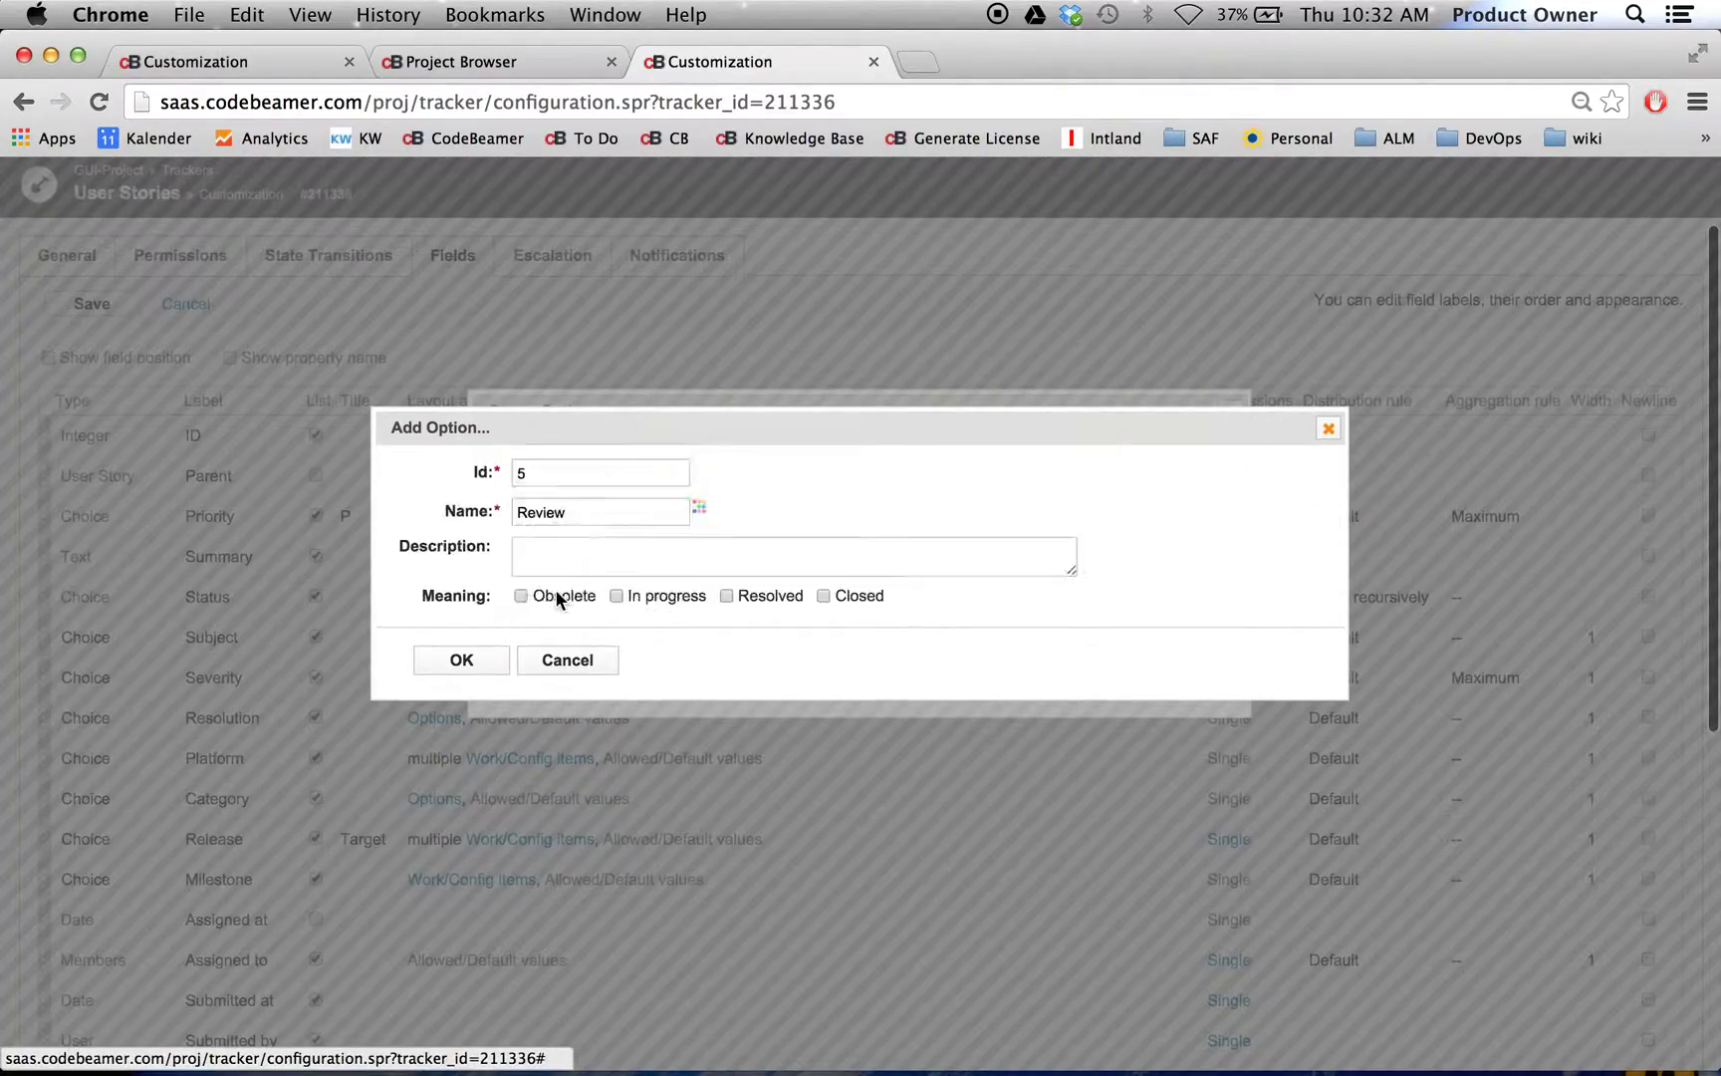
{"action": "left_click", "coordinate": [461, 659]}
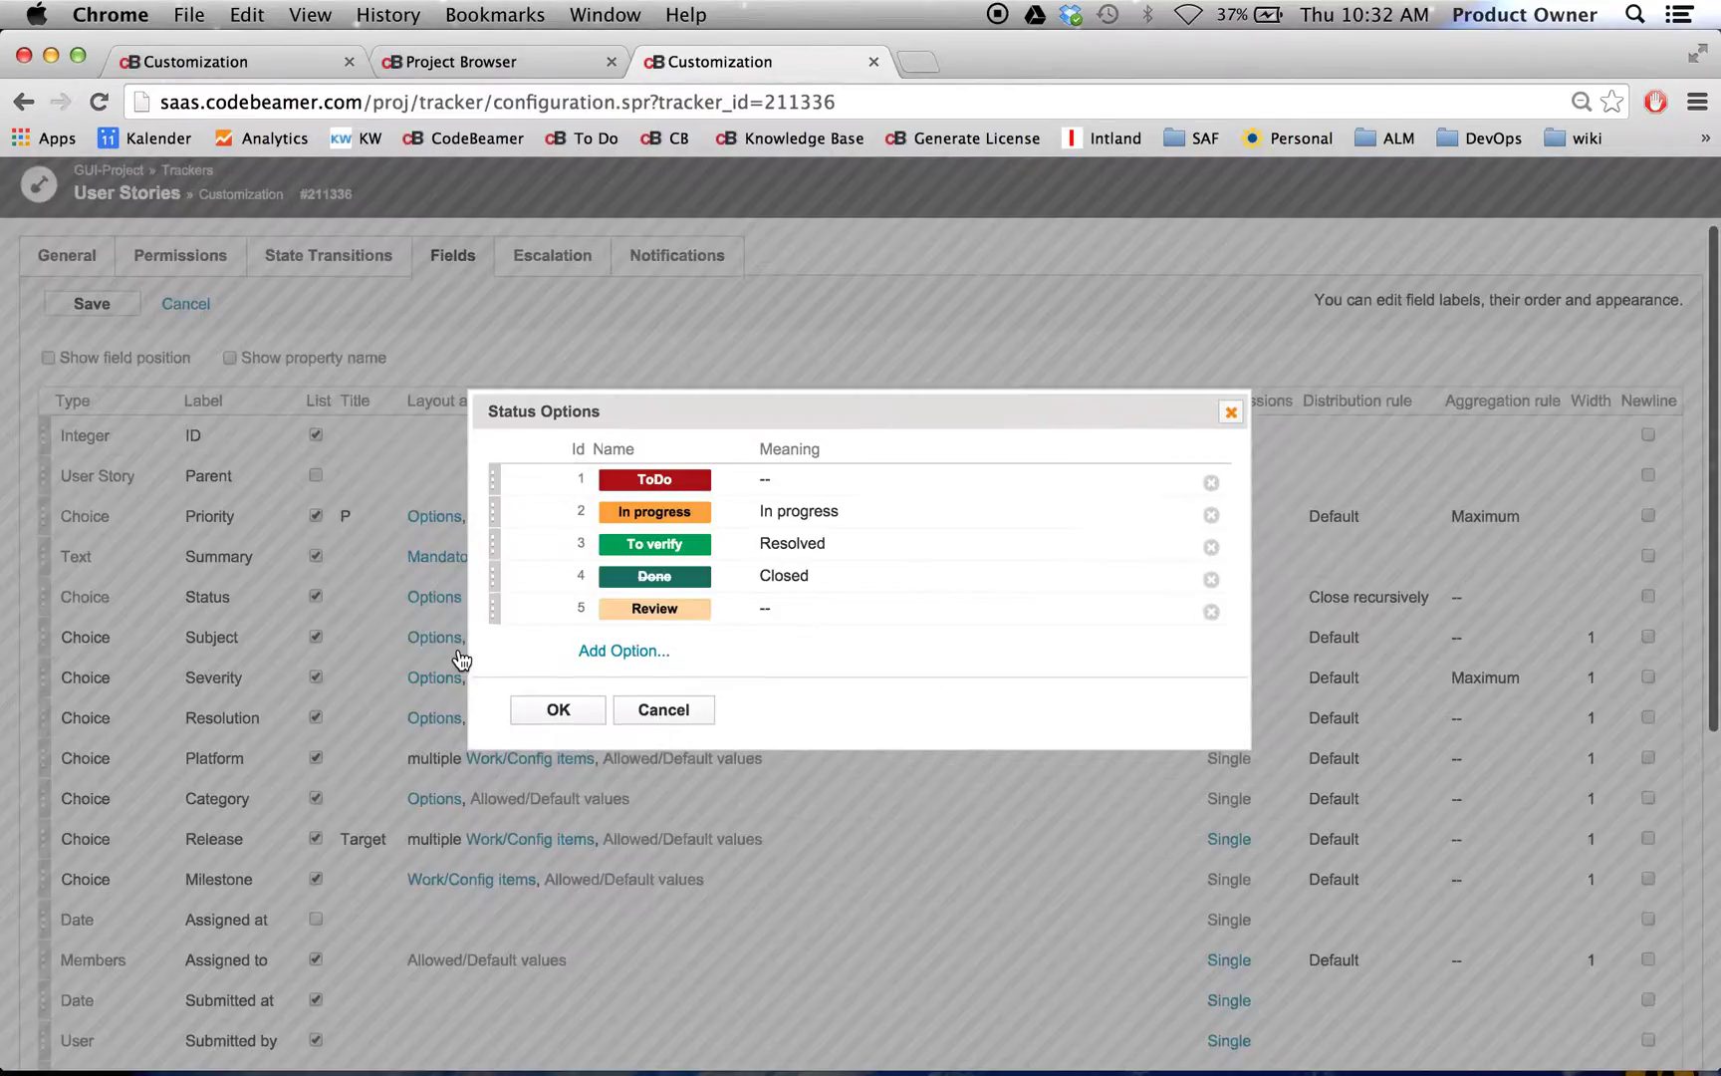
{"action": "left_click", "coordinate": [559, 709]}
{"action": "left_click", "coordinate": [92, 305]}
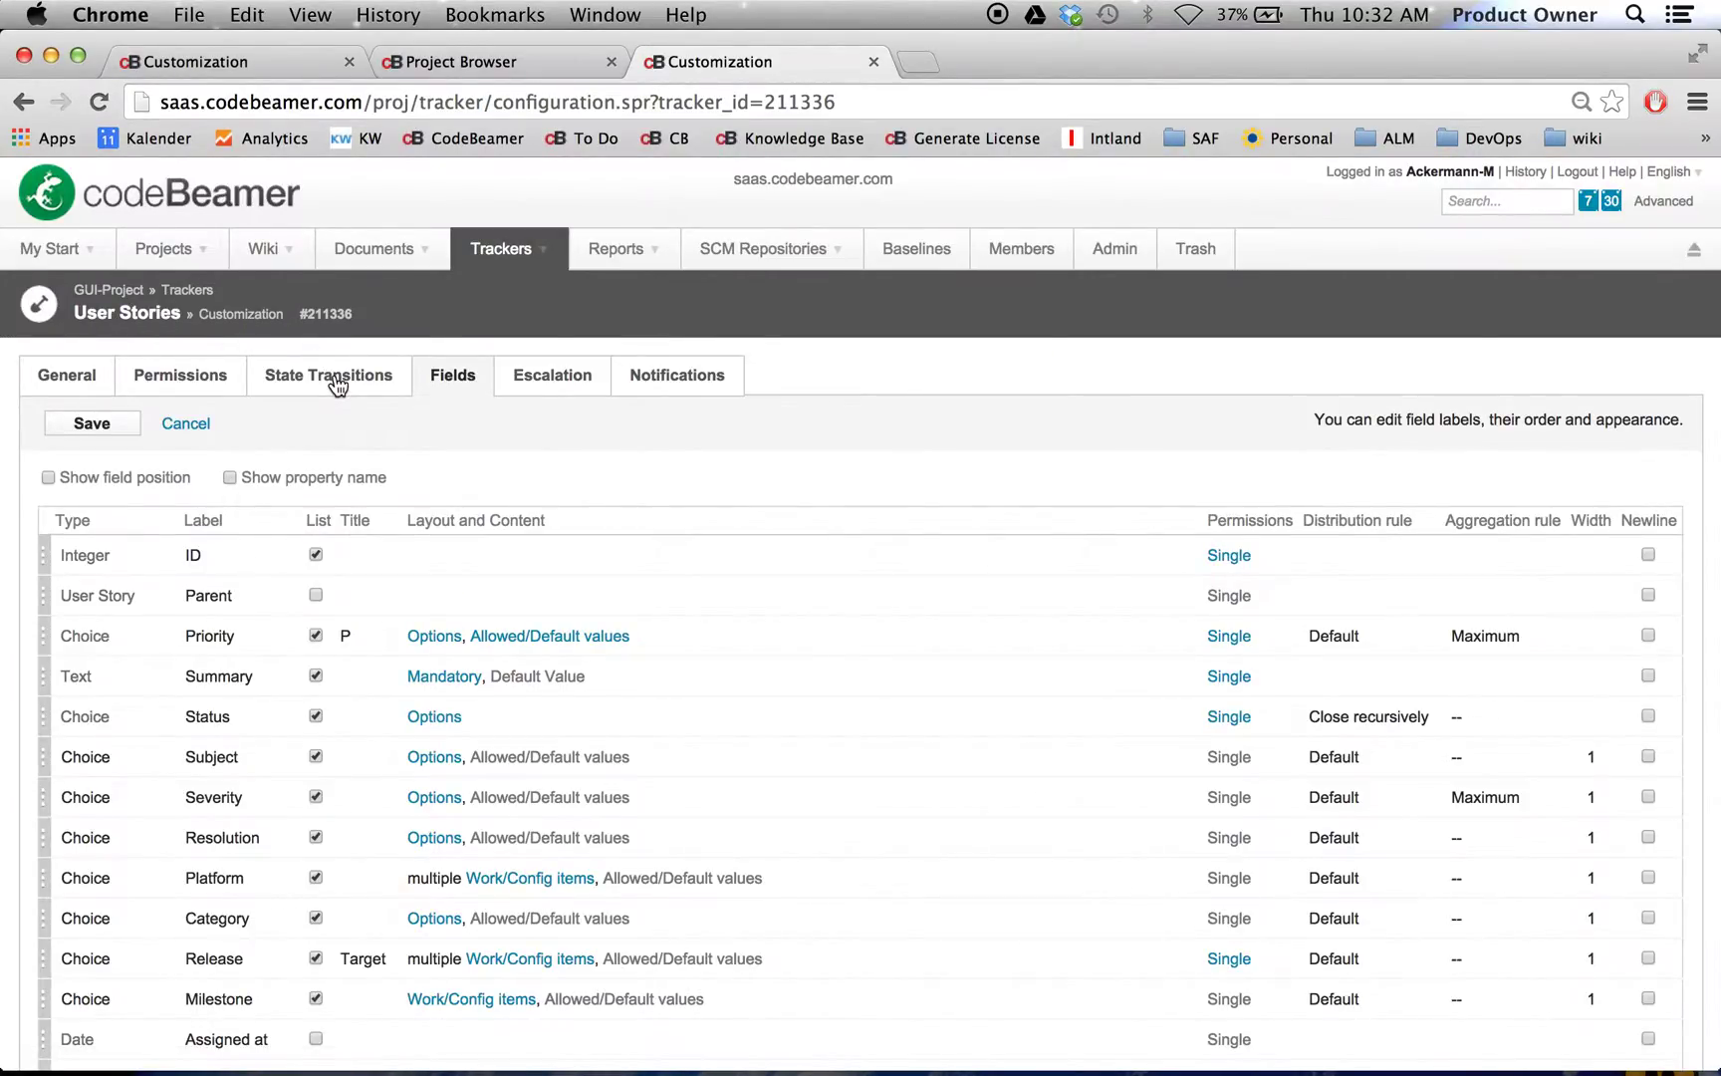
- Add a new state transition from ToDo to Review
{"action": "left_click", "coordinate": [336, 383]}
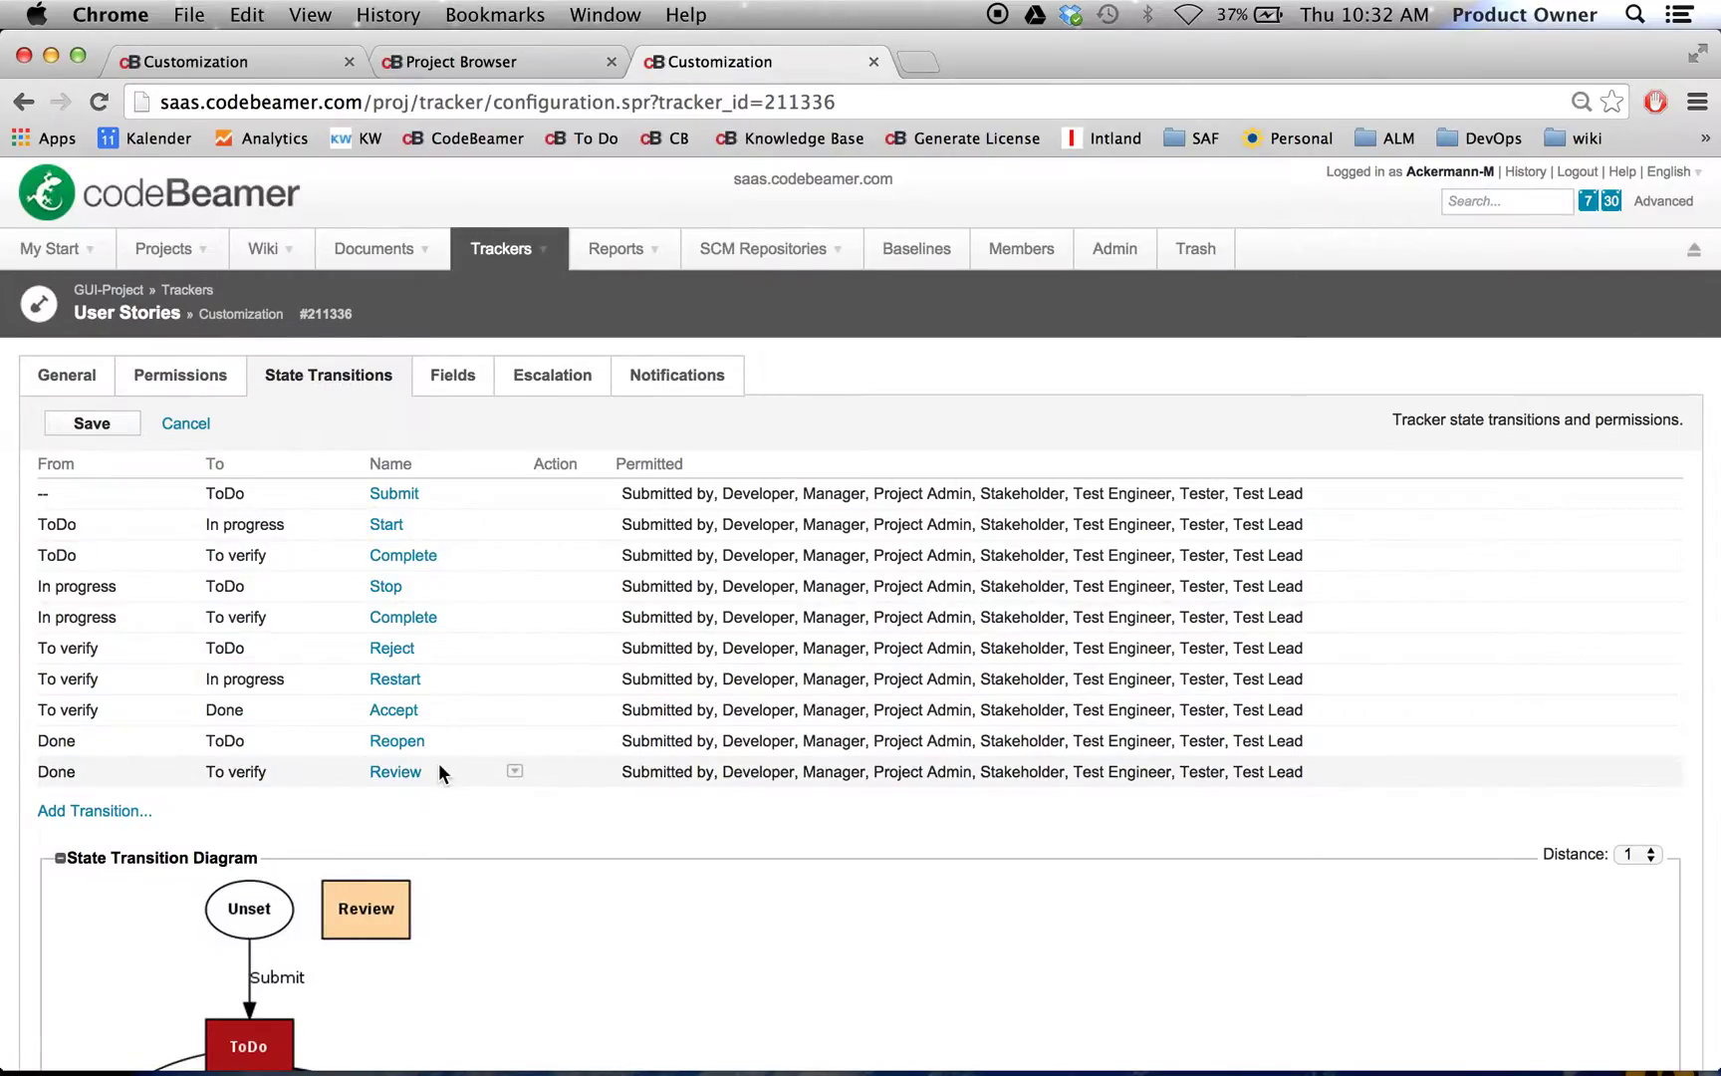
{"action": "scroll", "coordinate": [441, 769], "scroll_direction": "down", "scroll_amount": 1}
{"action": "scroll", "coordinate": [438, 772], "scroll_direction": "down", "scroll_amount": 1}
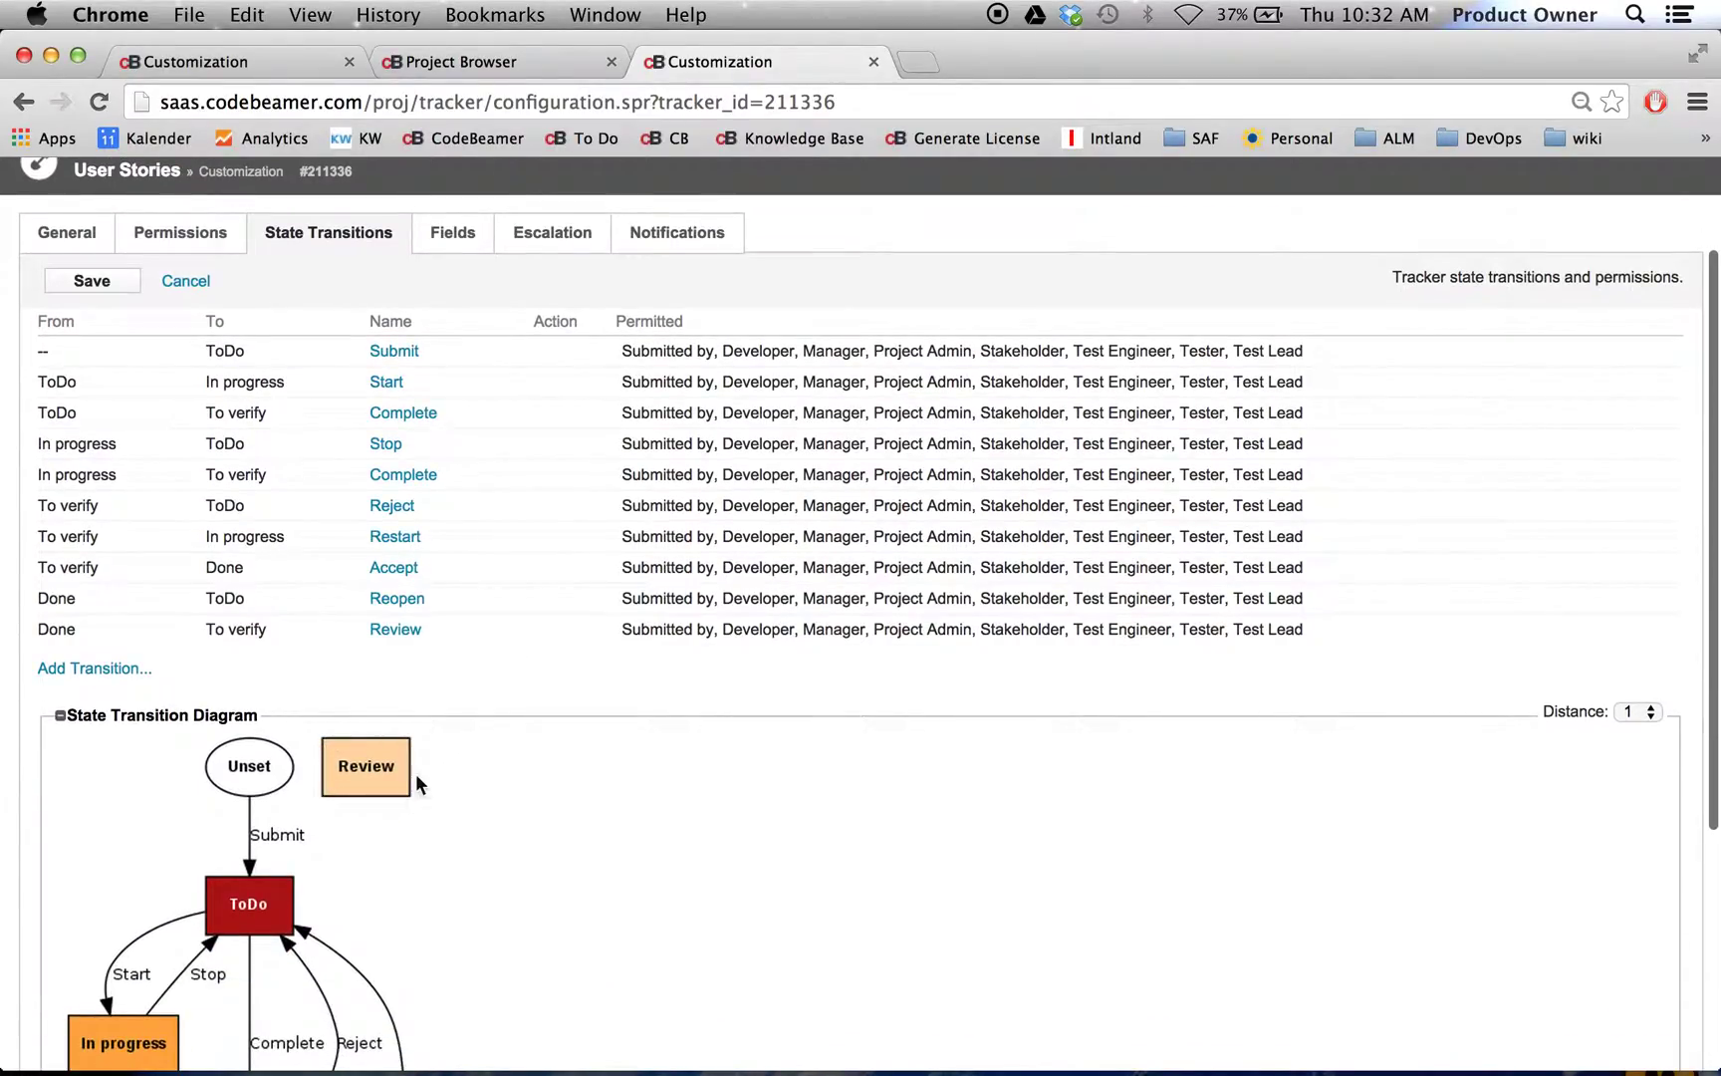
{"action": "left_click", "coordinate": [98, 668]}
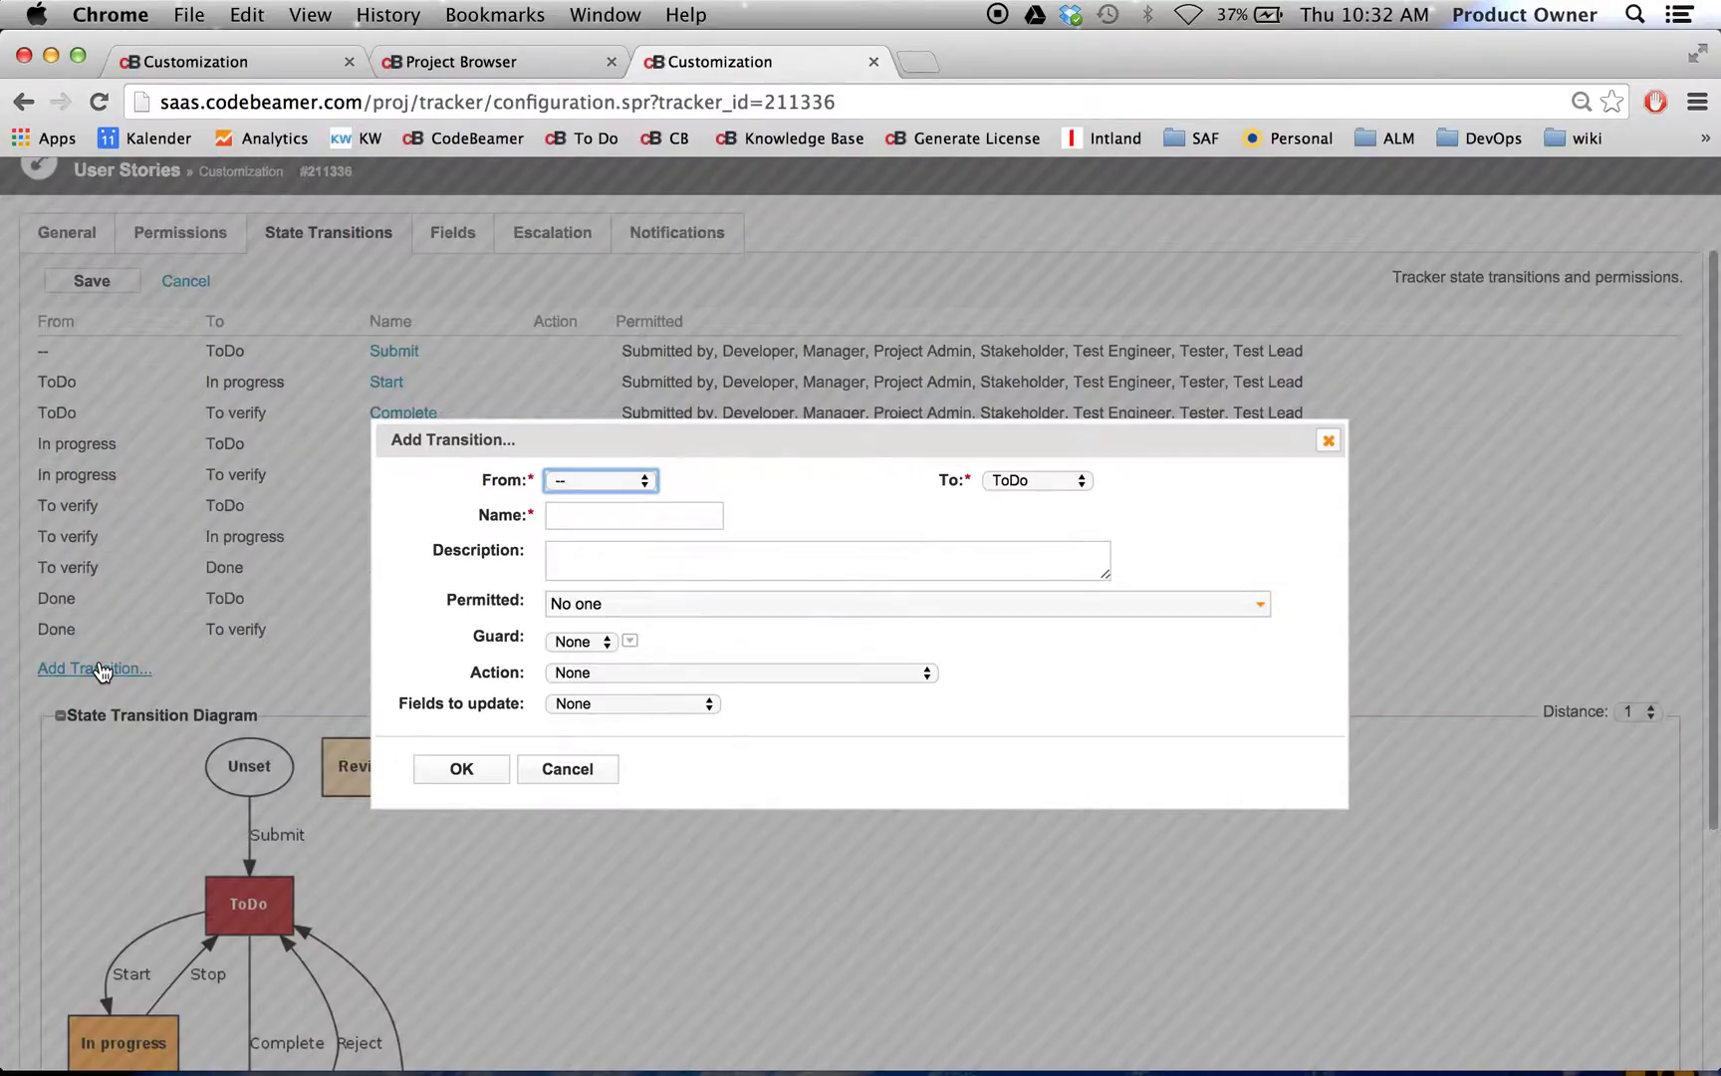
{"action": "left_click", "coordinate": [626, 488]}
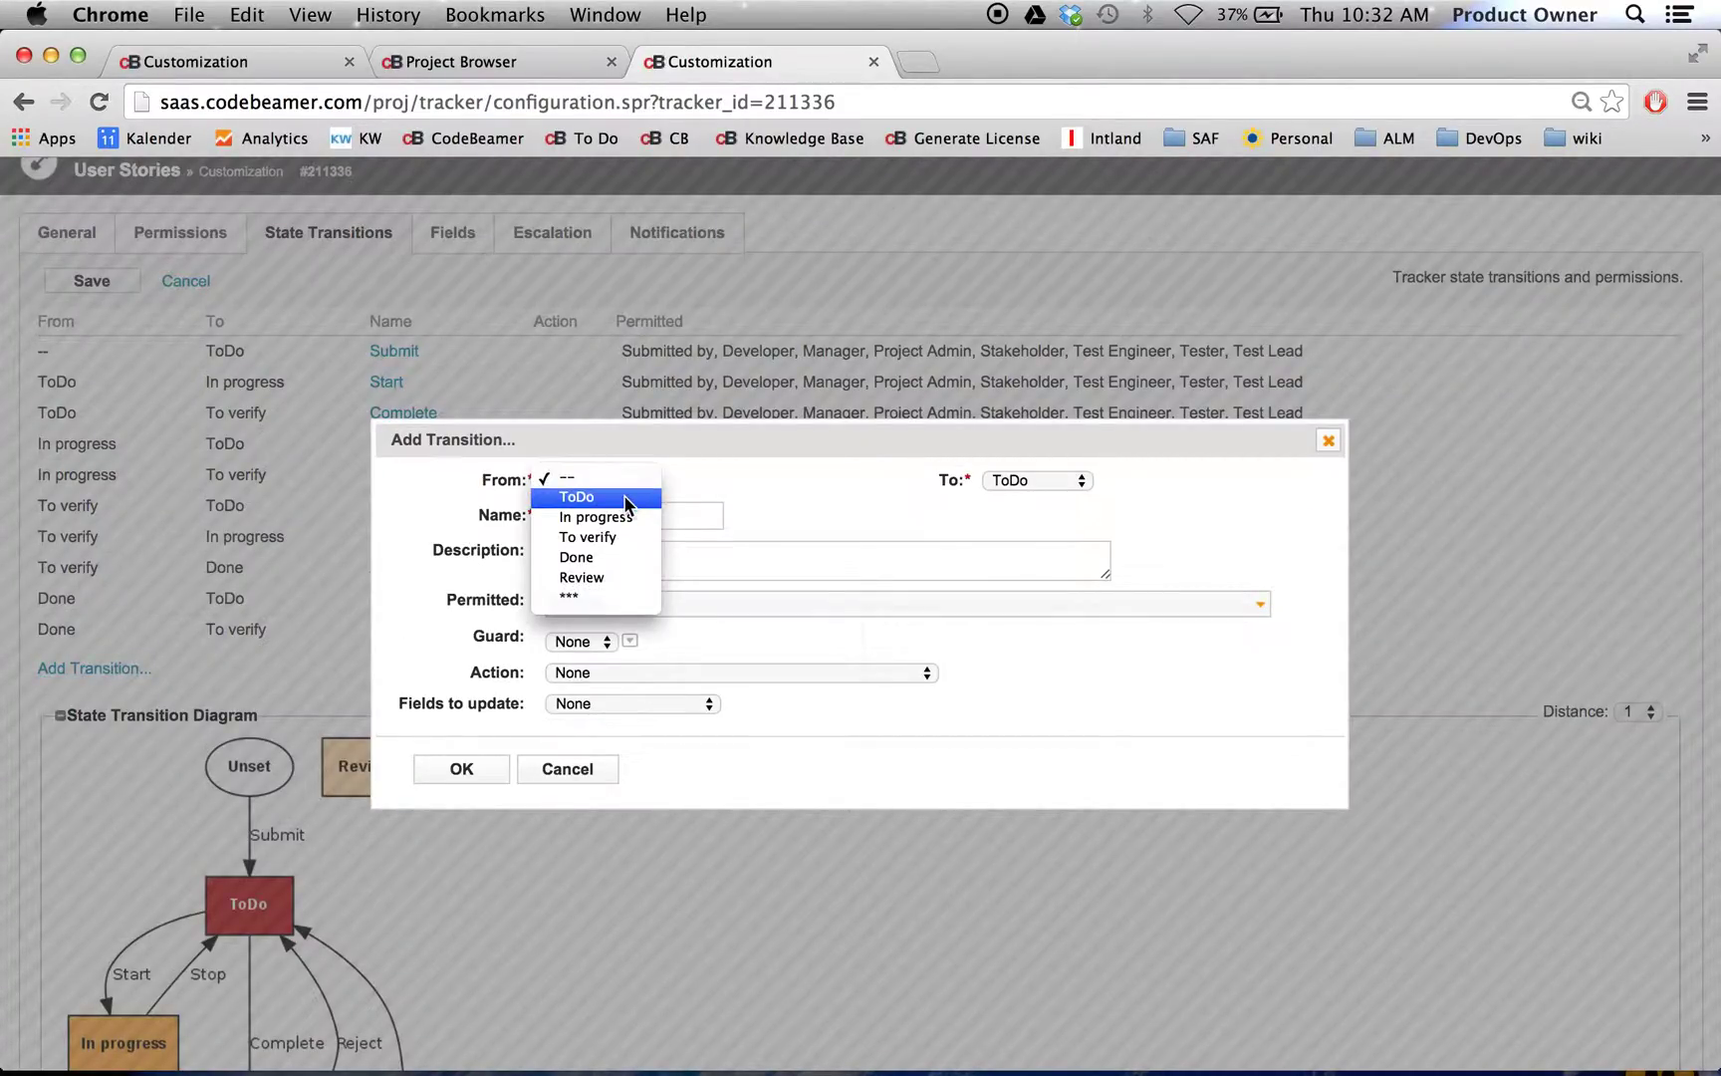
{"action": "left_click", "coordinate": [624, 497]}
{"action": "left_click", "coordinate": [1045, 480]}
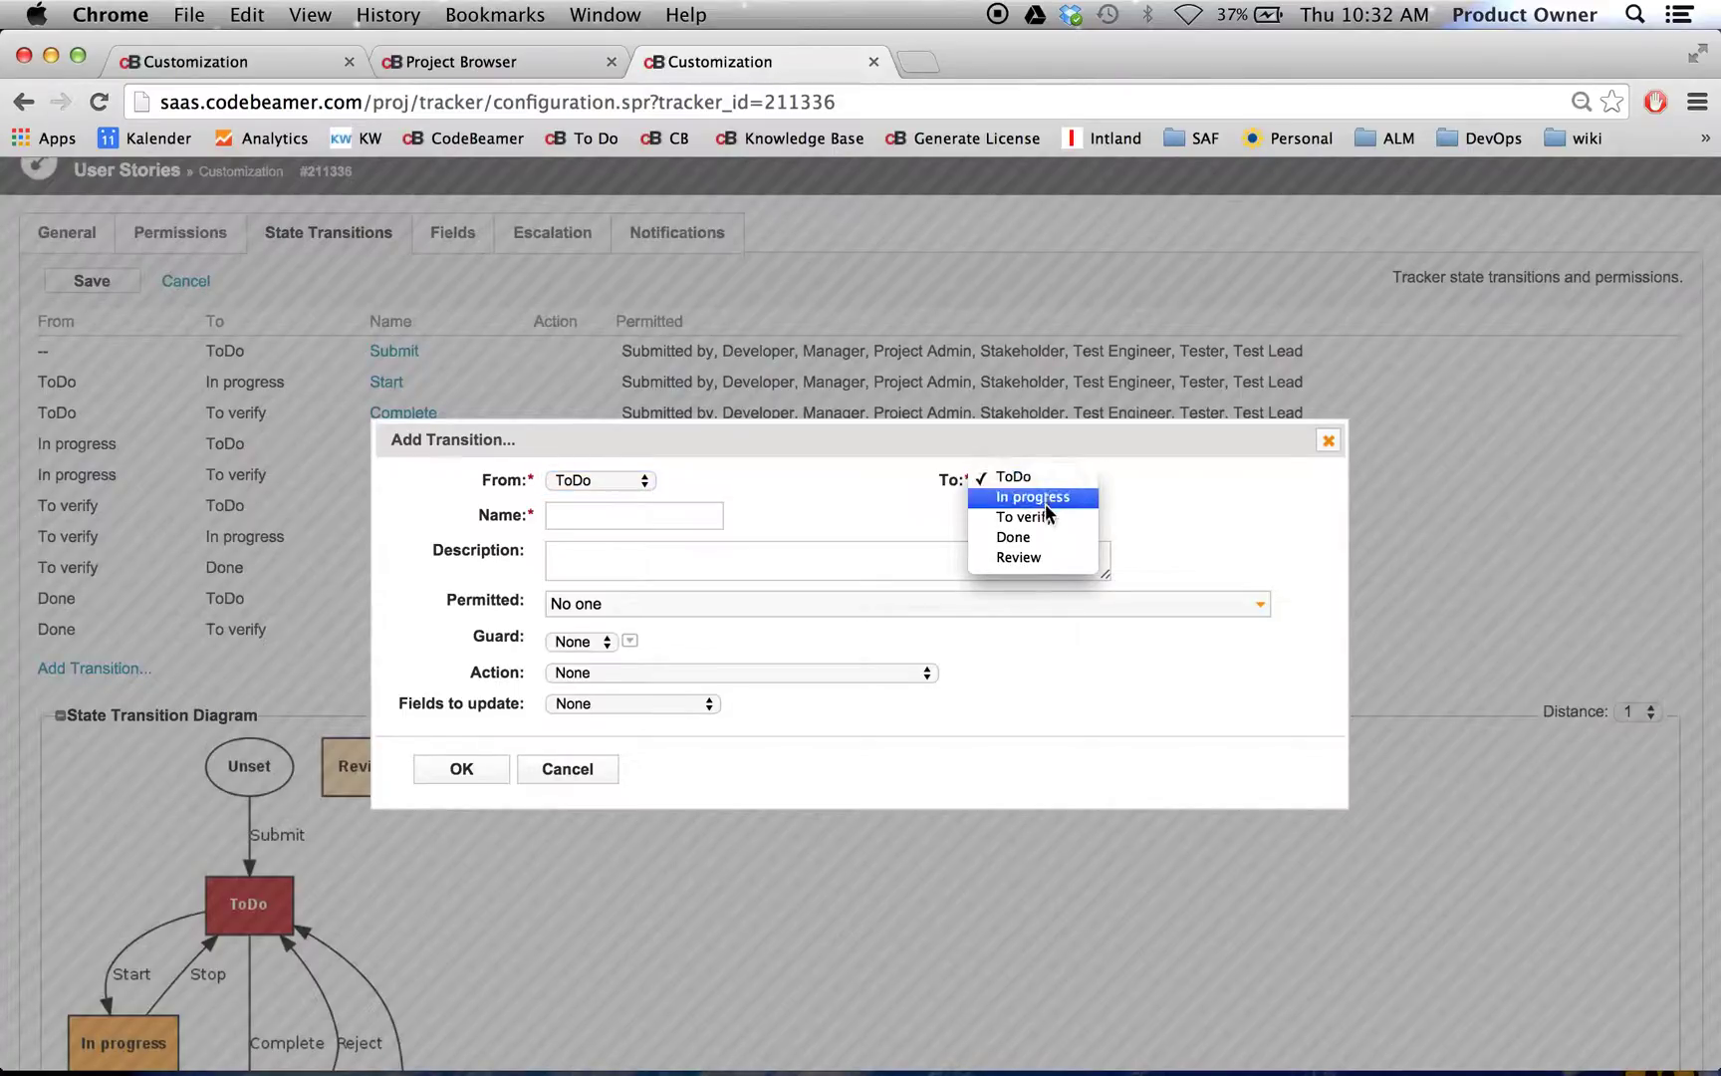
{"action": "left_click", "coordinate": [1045, 553]}
- Name the transition 'Review Process', confirm it, and save
{"action": "left_click", "coordinate": [607, 512]}
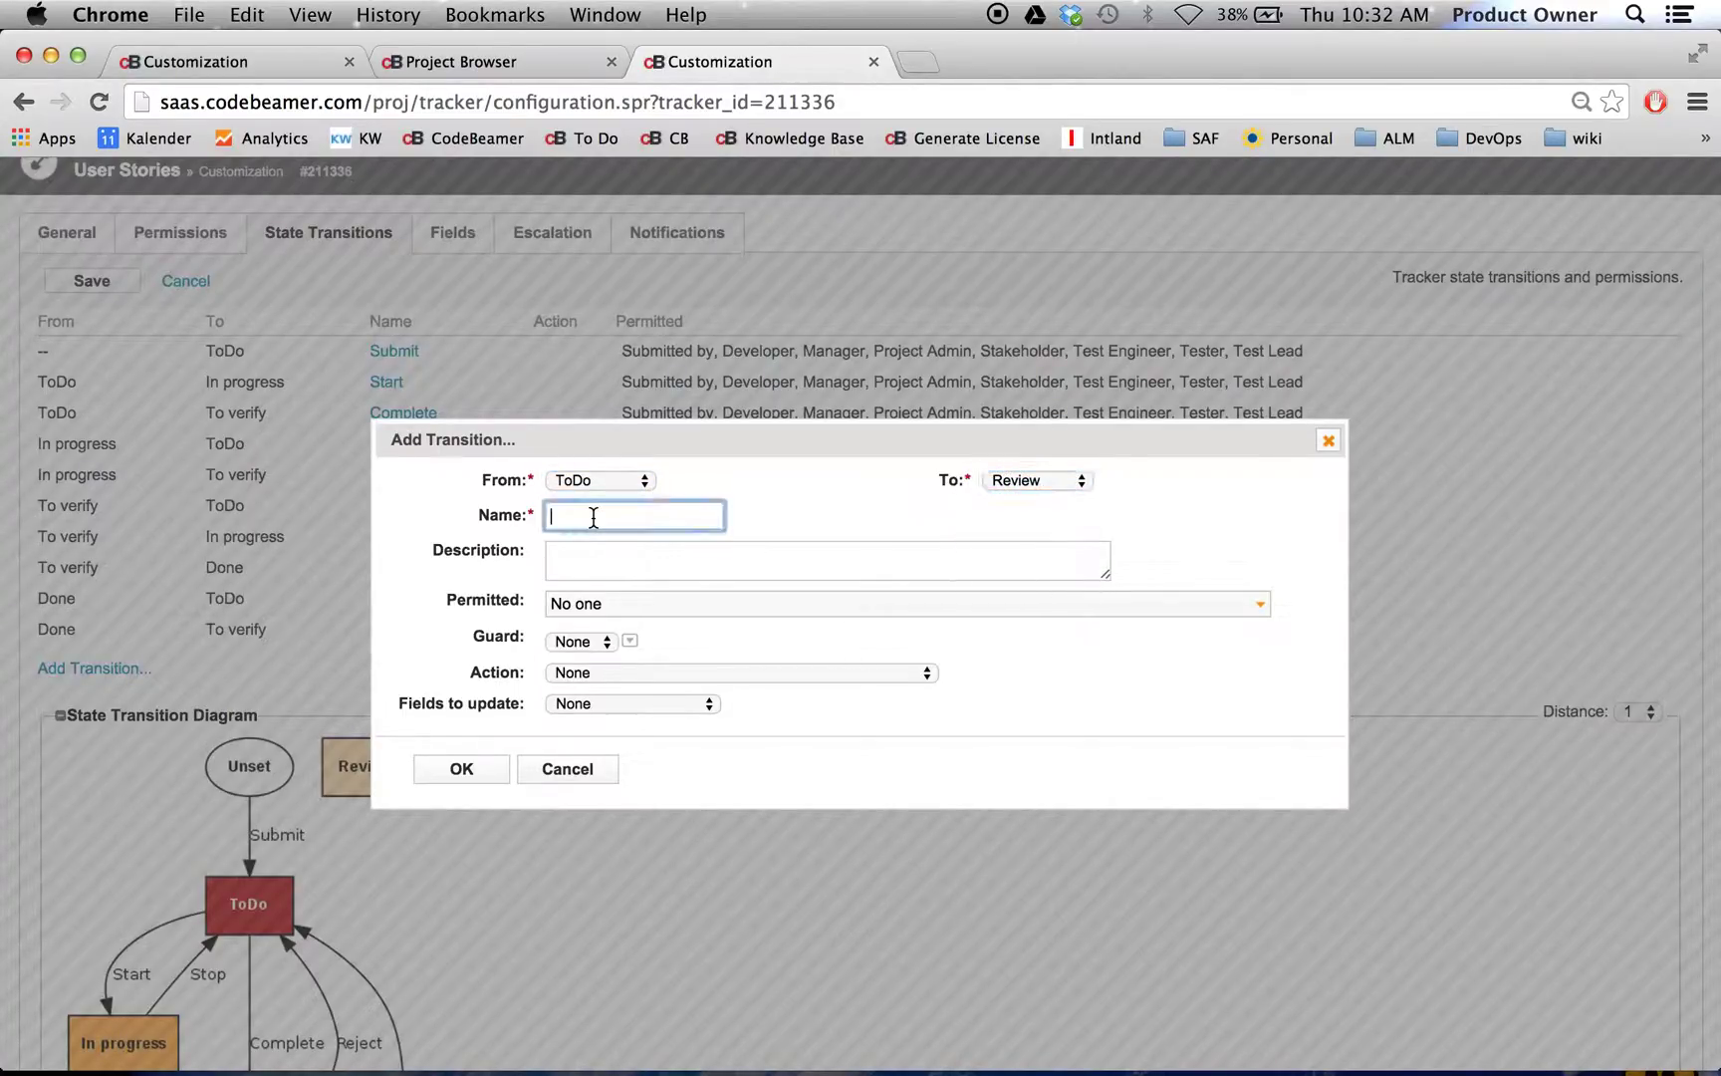
{"action": "type", "text": "Review Process"}
{"action": "left_click", "coordinate": [461, 768]}
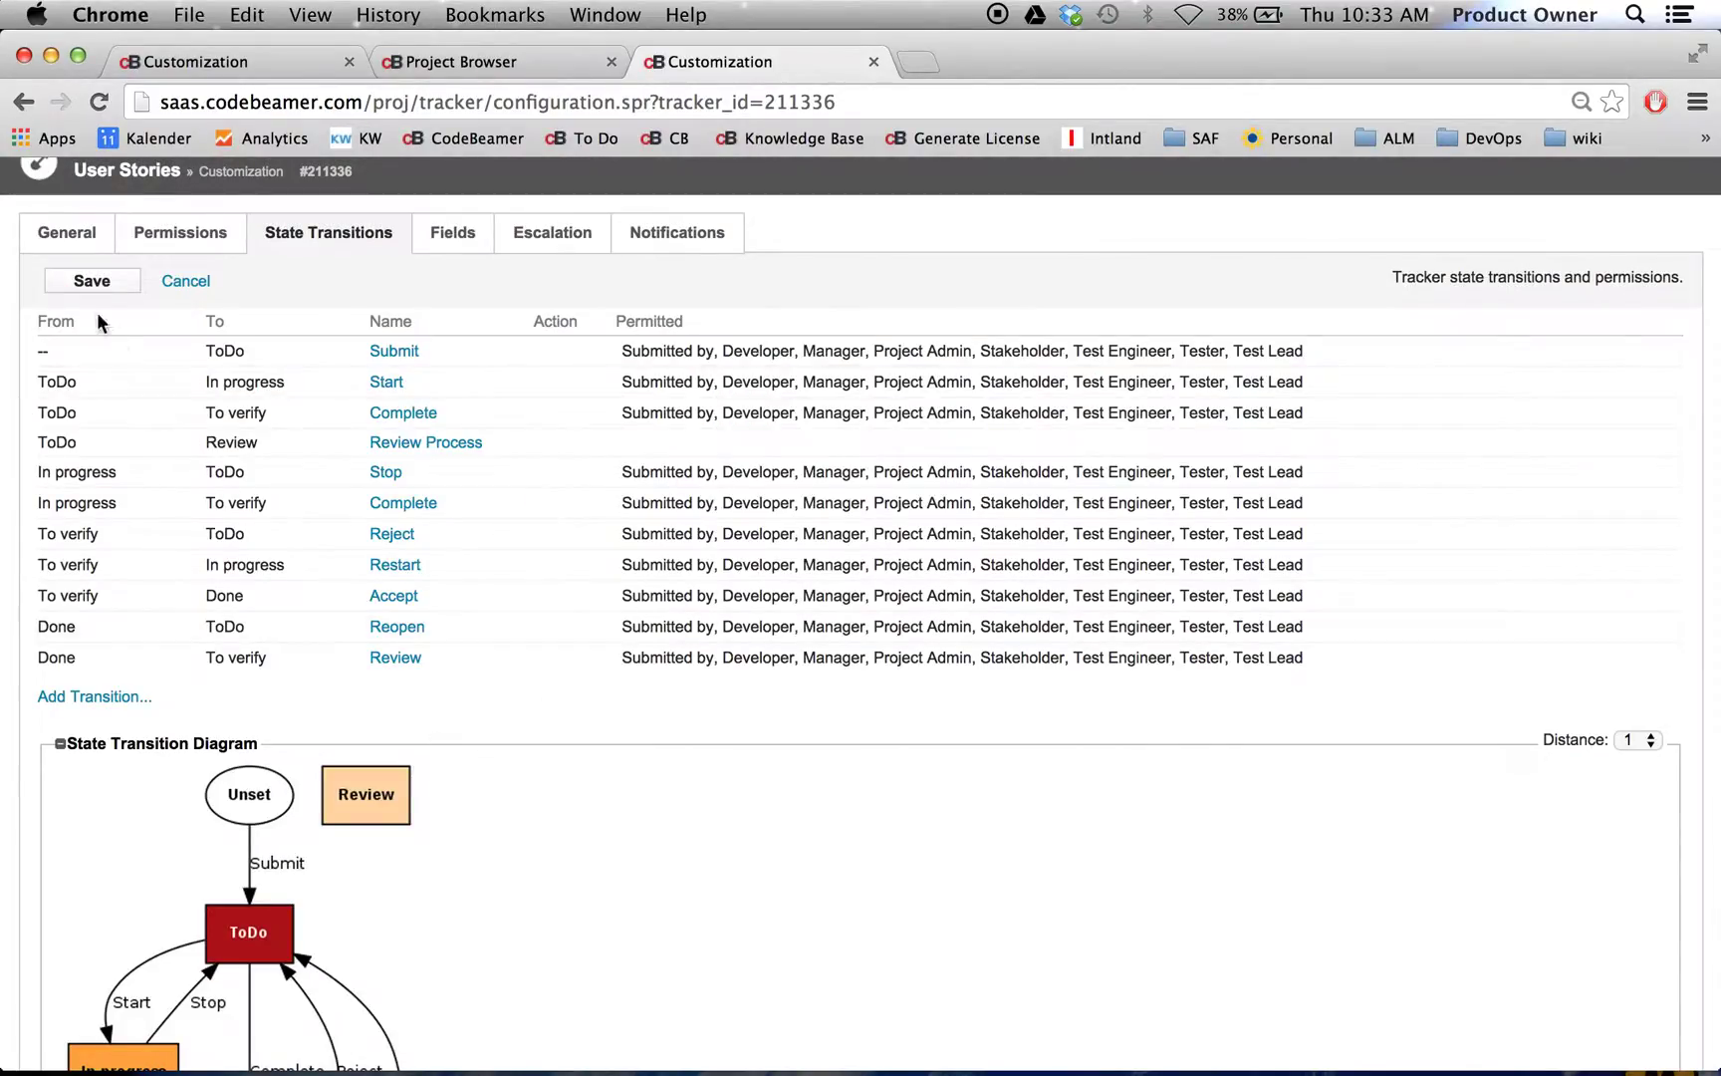
{"action": "left_click", "coordinate": [90, 281]}
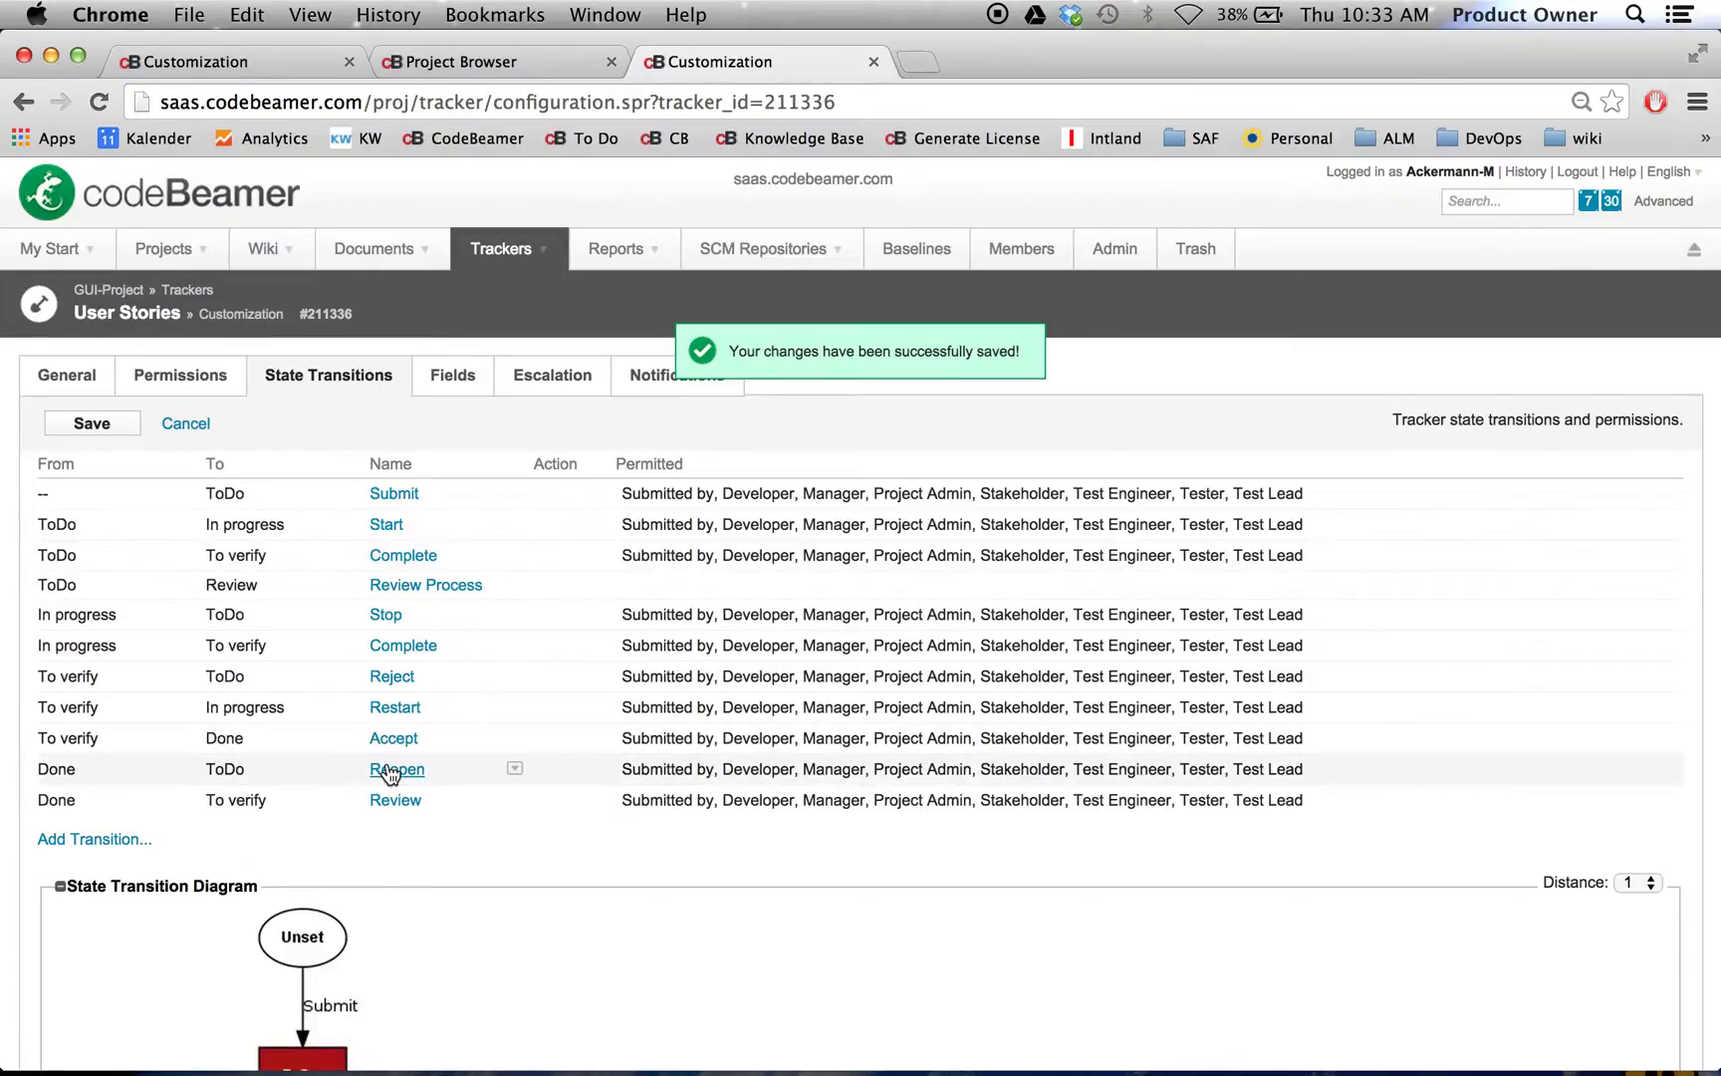
{"action": "scroll", "coordinate": [388, 774], "scroll_direction": "down", "scroll_amount": 5}
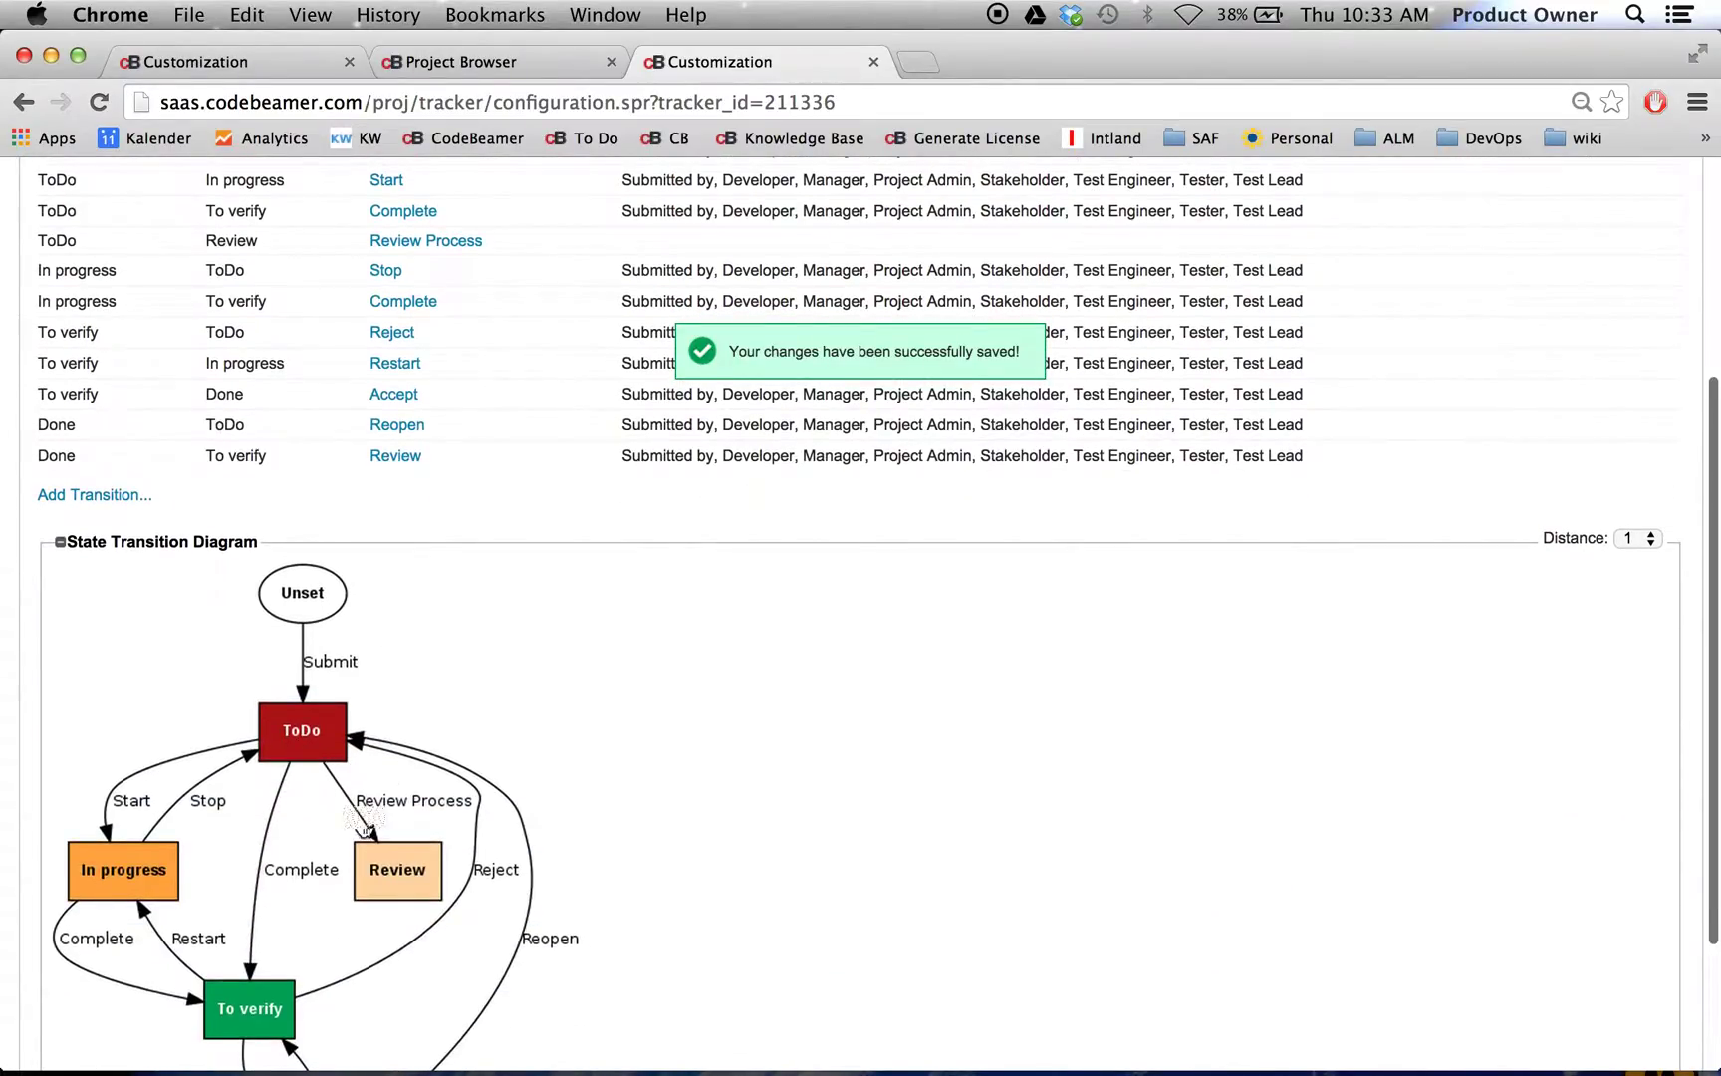
- Permit only the Manager role on Review Process, save, then return to Gui-Child's customization
{"action": "scroll", "coordinate": [663, 657], "scroll_direction": "up", "scroll_amount": 3}
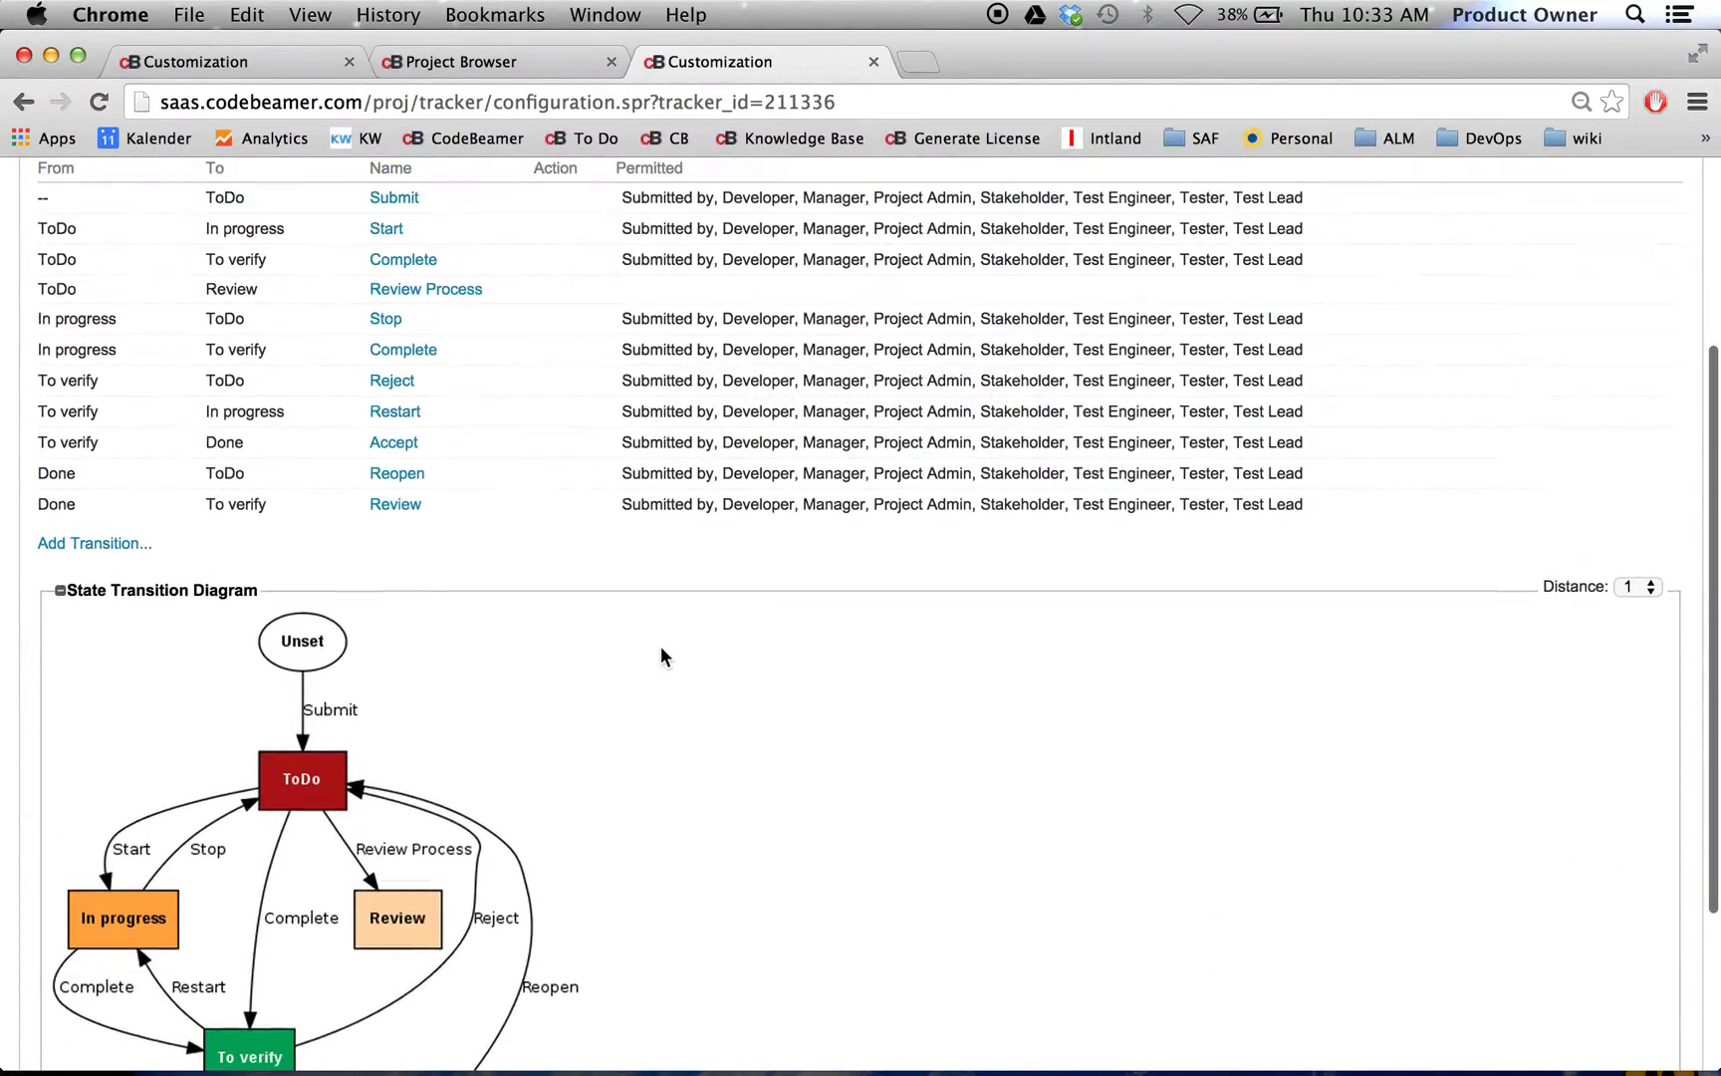
{"action": "left_click", "coordinate": [627, 422]}
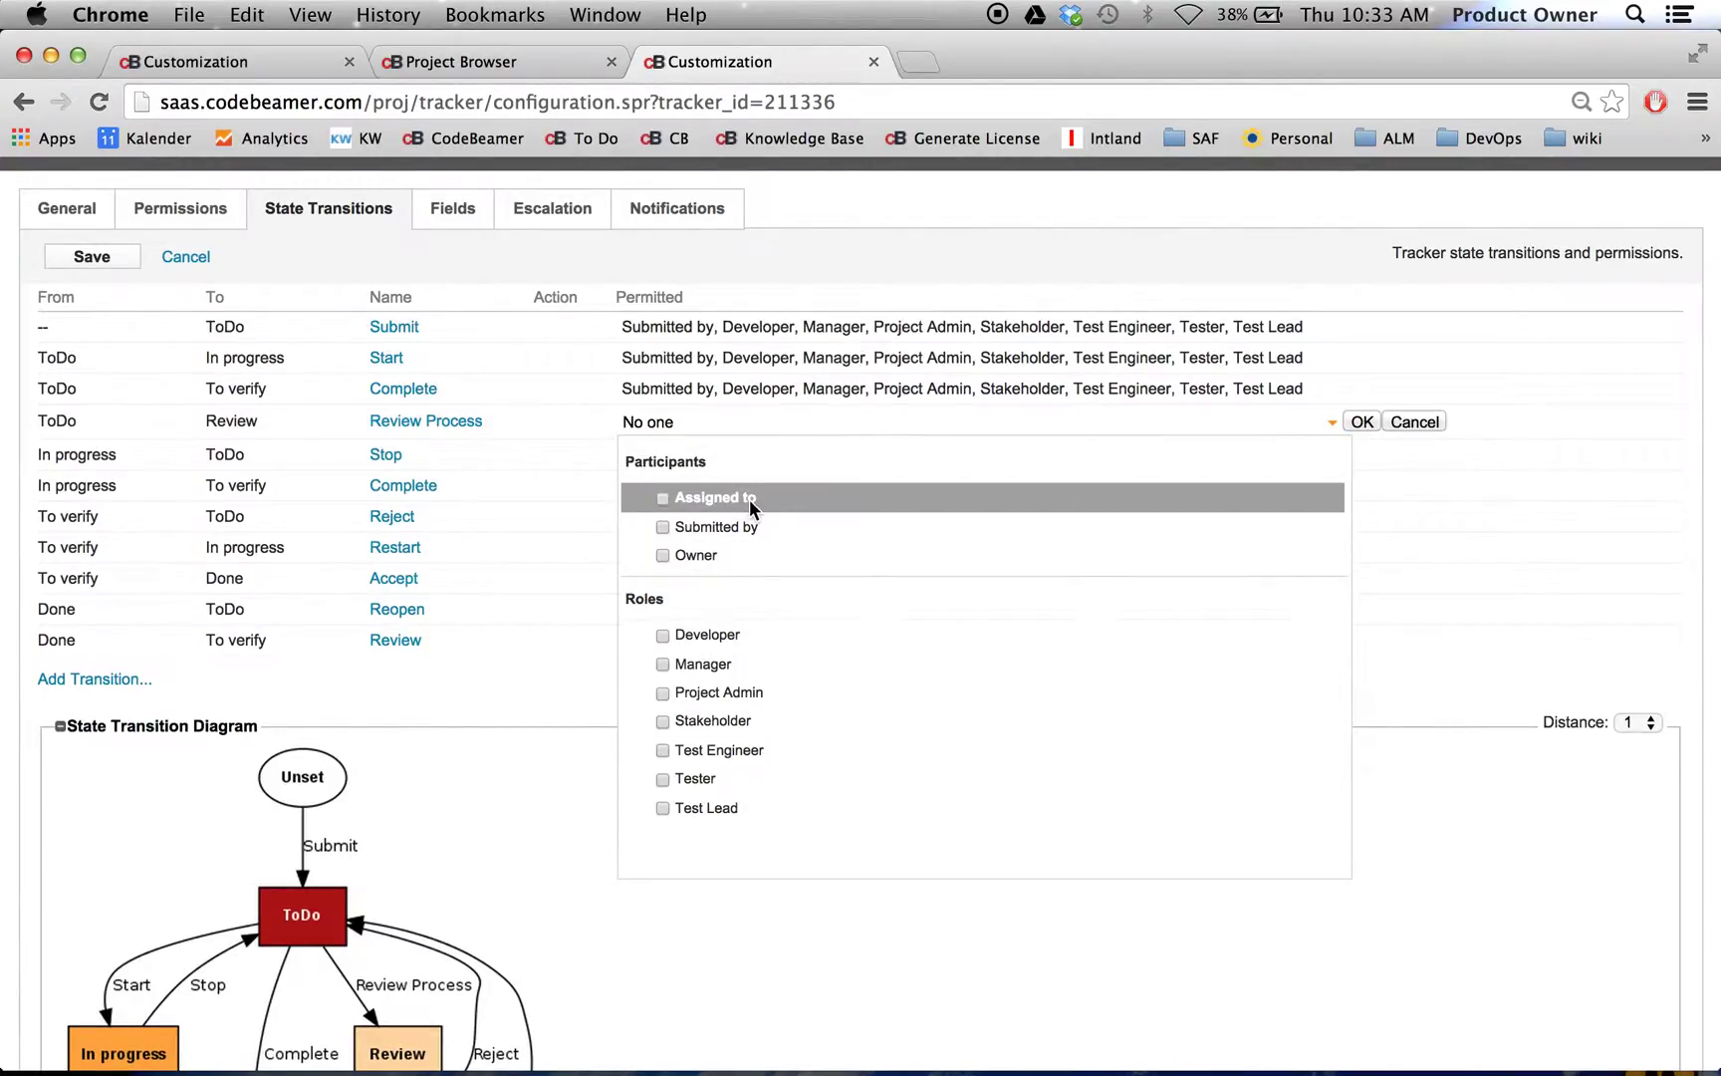
{"action": "left_click", "coordinate": [662, 664]}
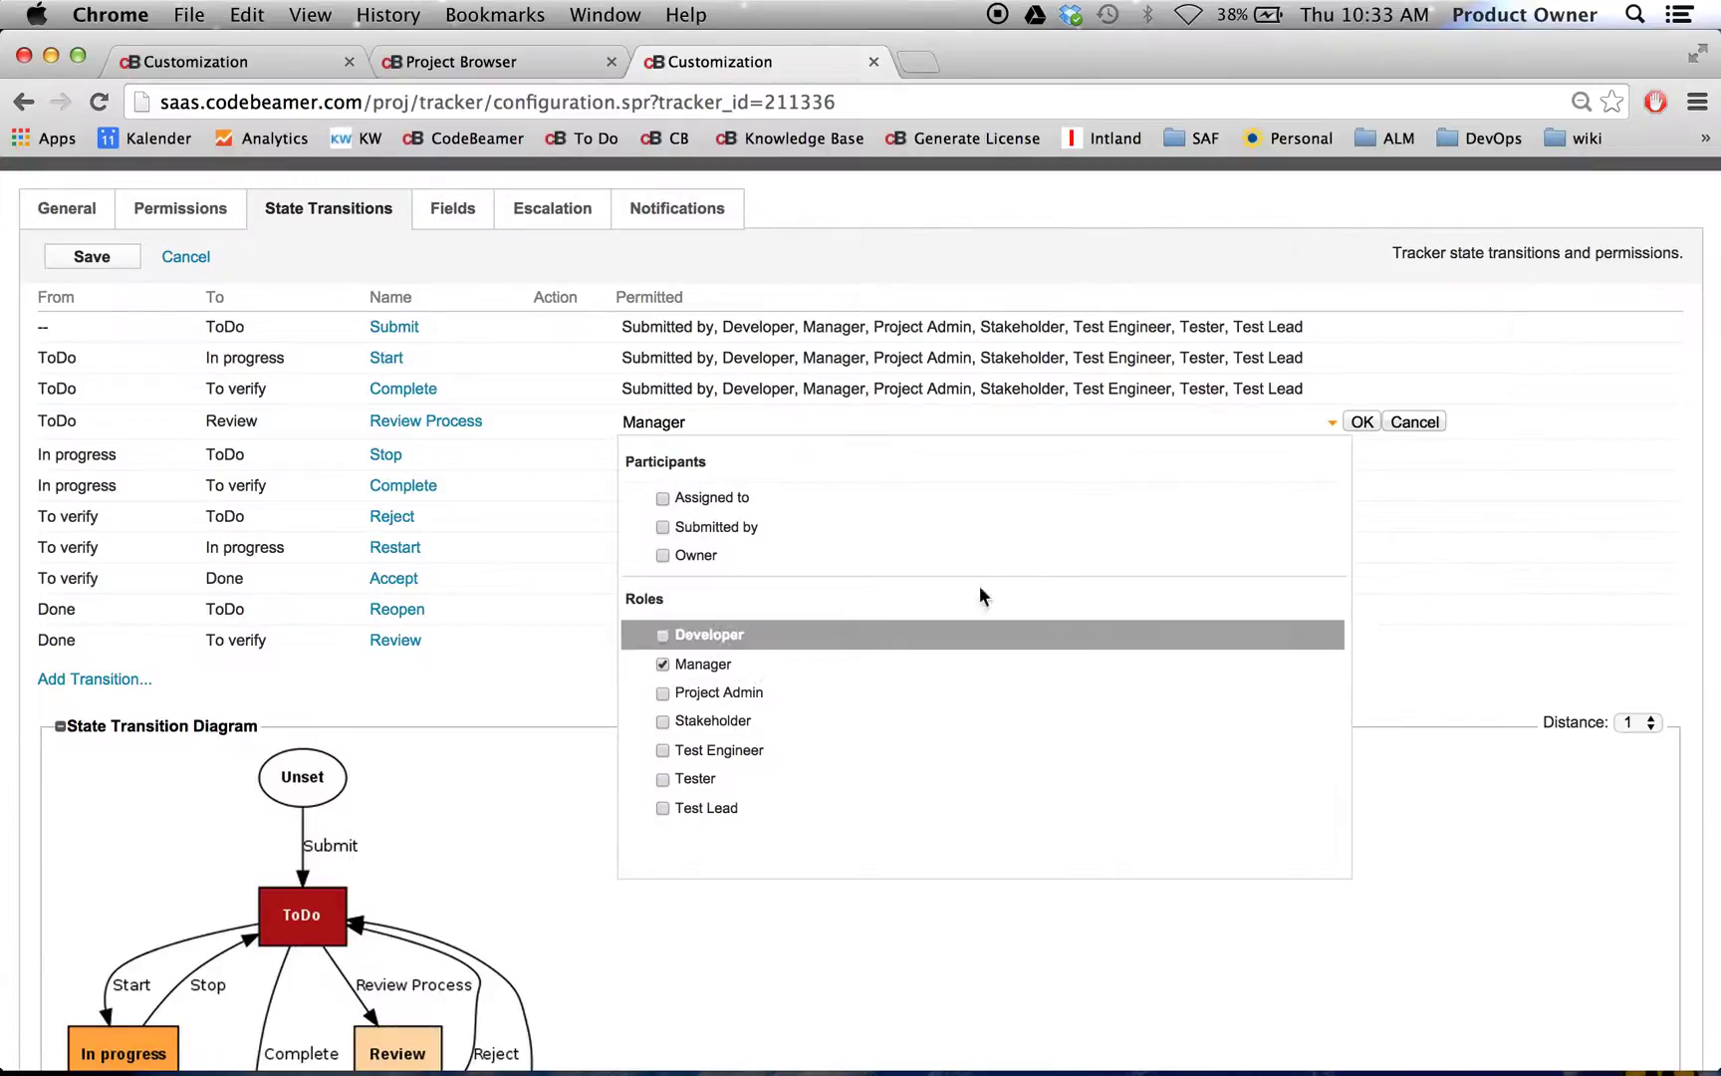
{"action": "left_click", "coordinate": [1362, 422]}
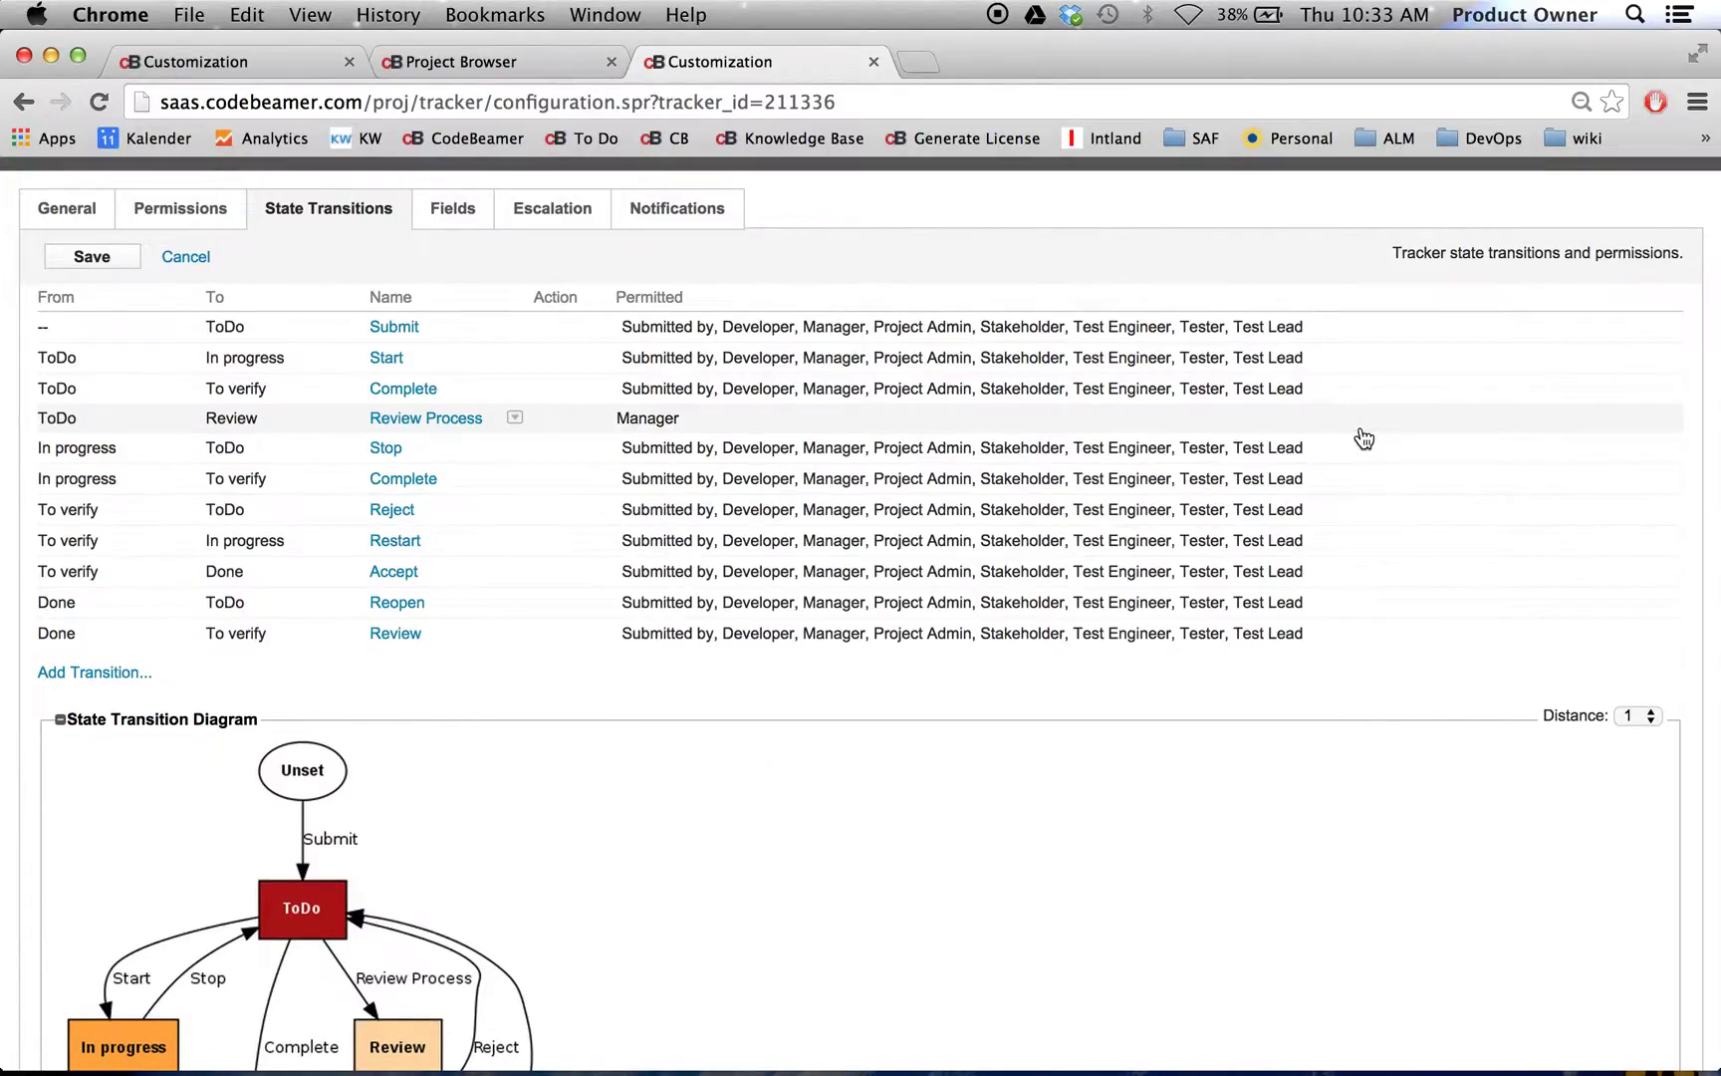
{"action": "left_click", "coordinate": [93, 259]}
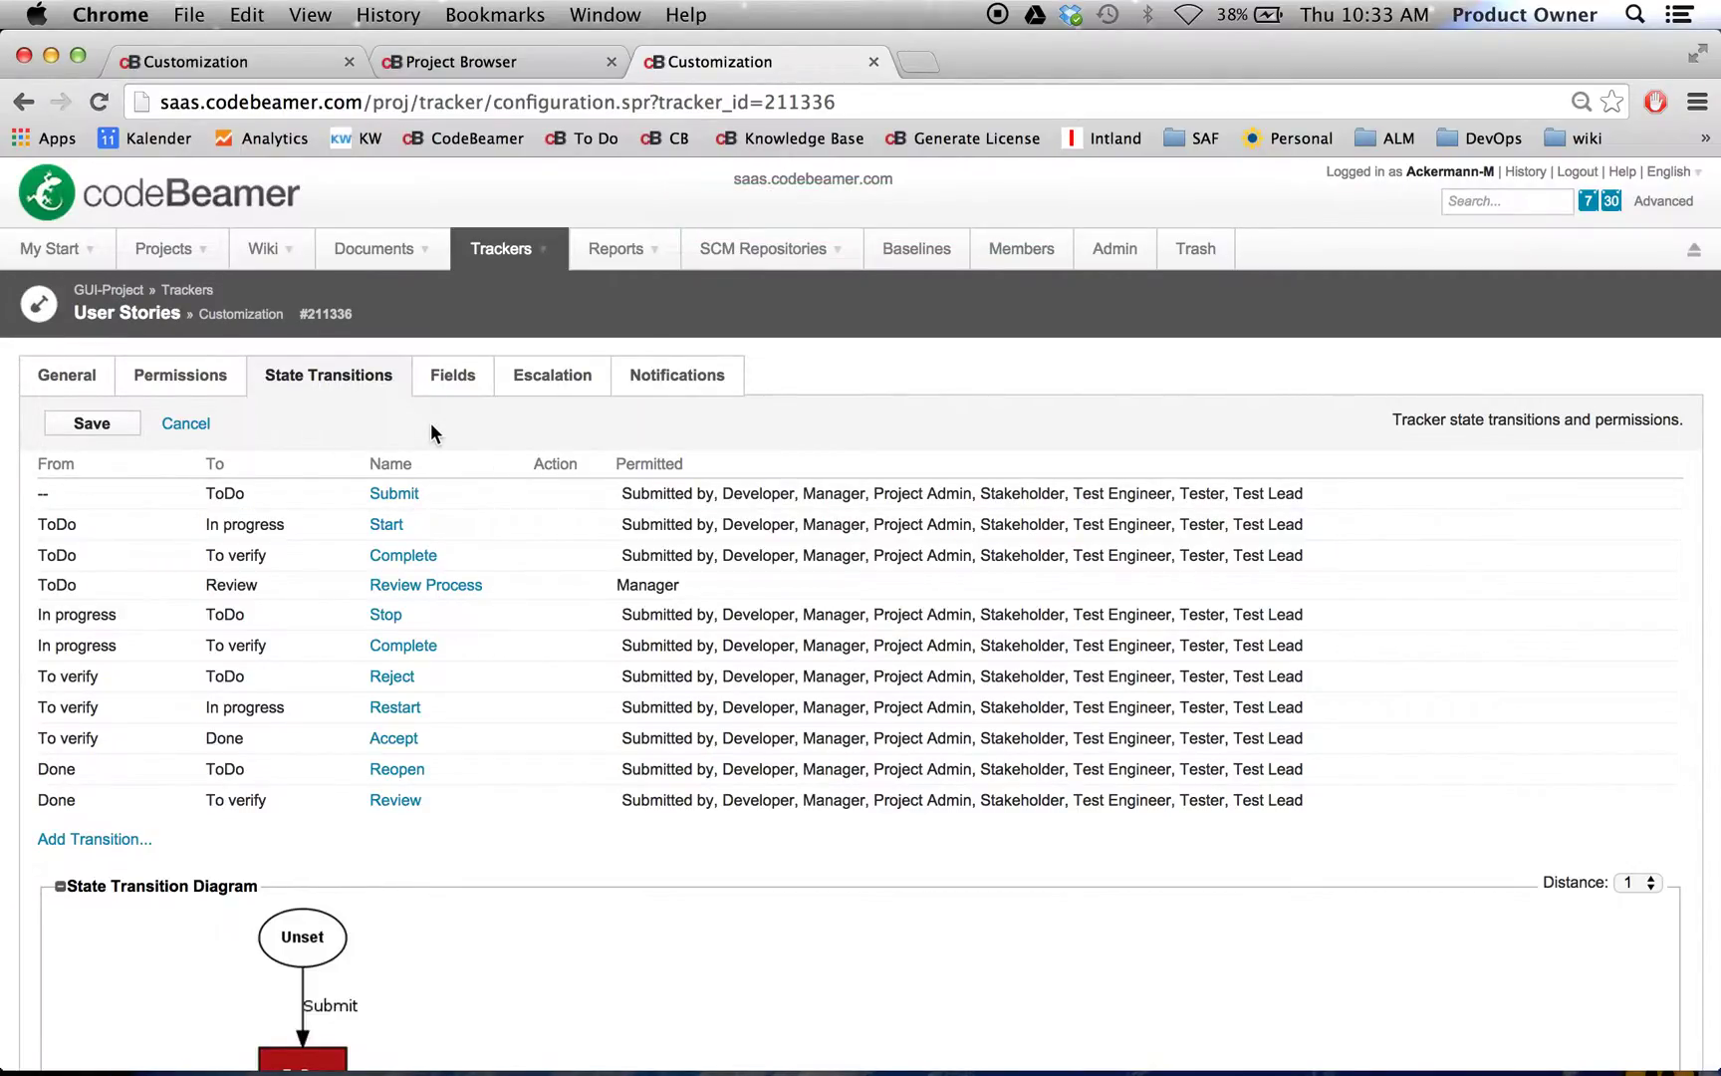
{"action": "scroll", "coordinate": [431, 422], "scroll_direction": "down", "scroll_amount": 5}
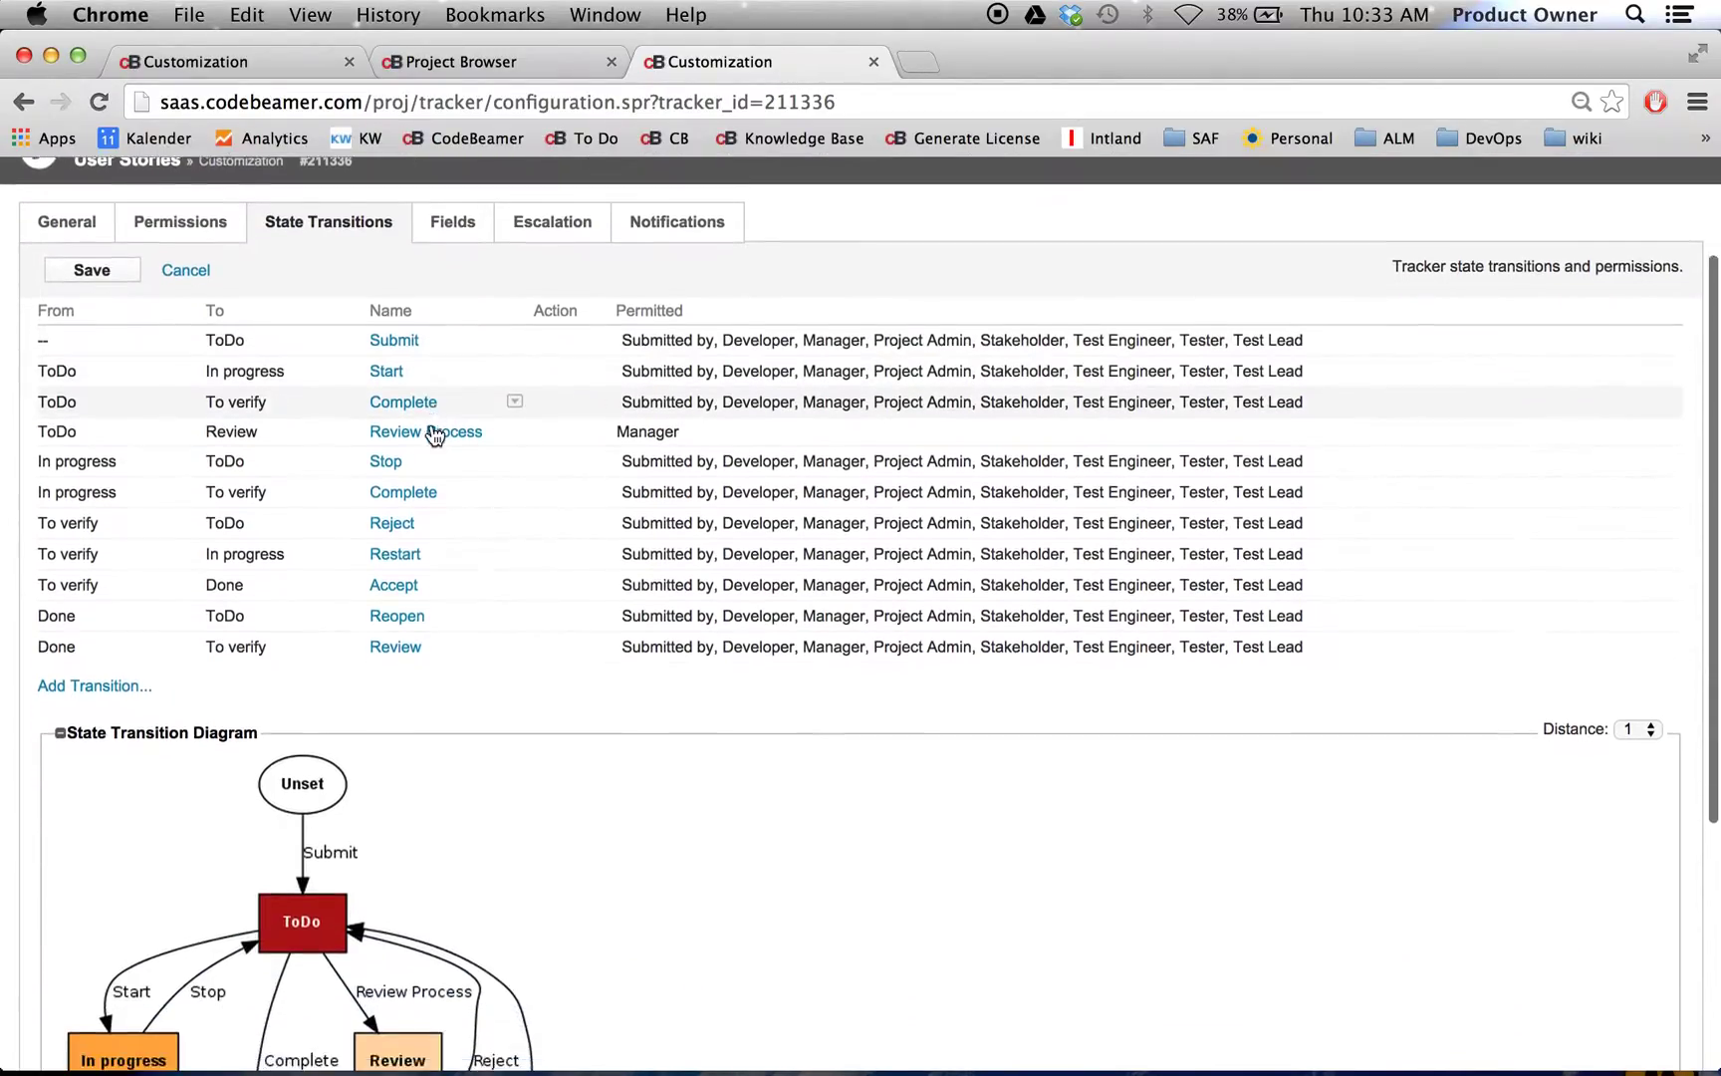
{"action": "left_click", "coordinate": [235, 62]}
- Reload the Gui-Child Project's User Stories workflow to check for the inherited Review status and Review Process transition
{"action": "scroll", "coordinate": [350, 394], "scroll_direction": "up", "scroll_amount": 8}
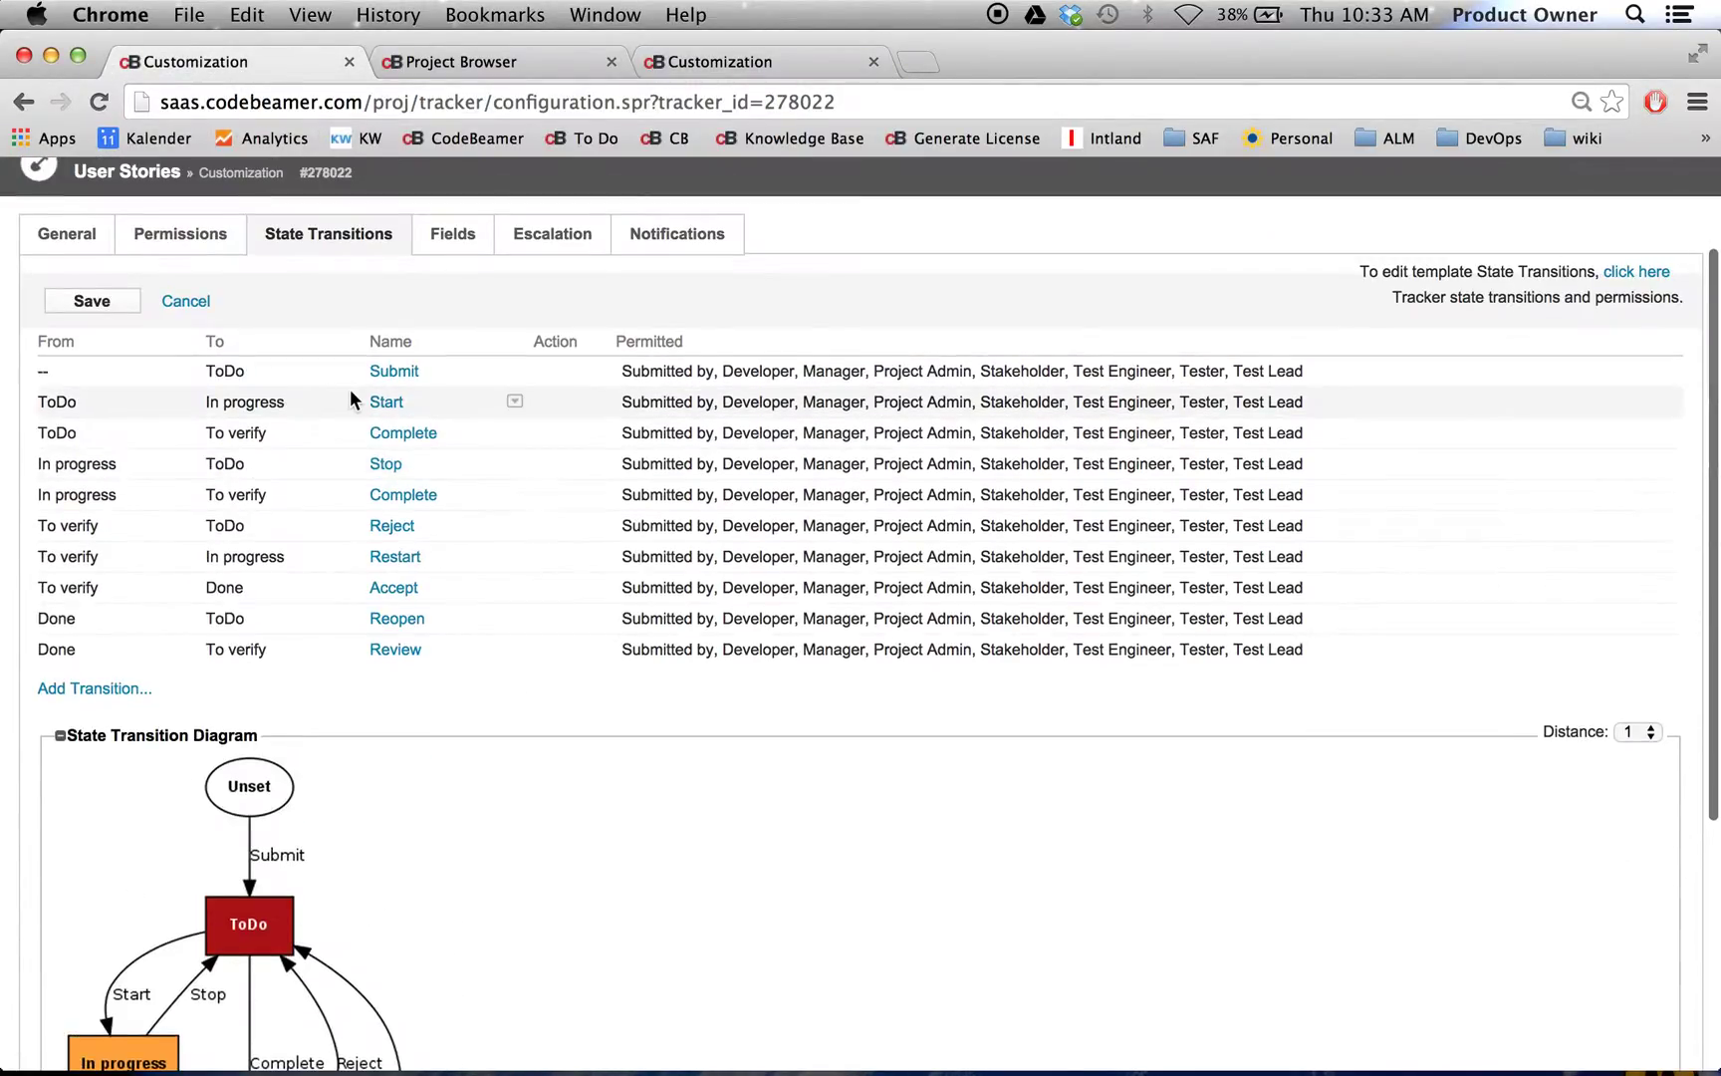
{"action": "scroll", "coordinate": [350, 398], "scroll_direction": "up", "scroll_amount": 1}
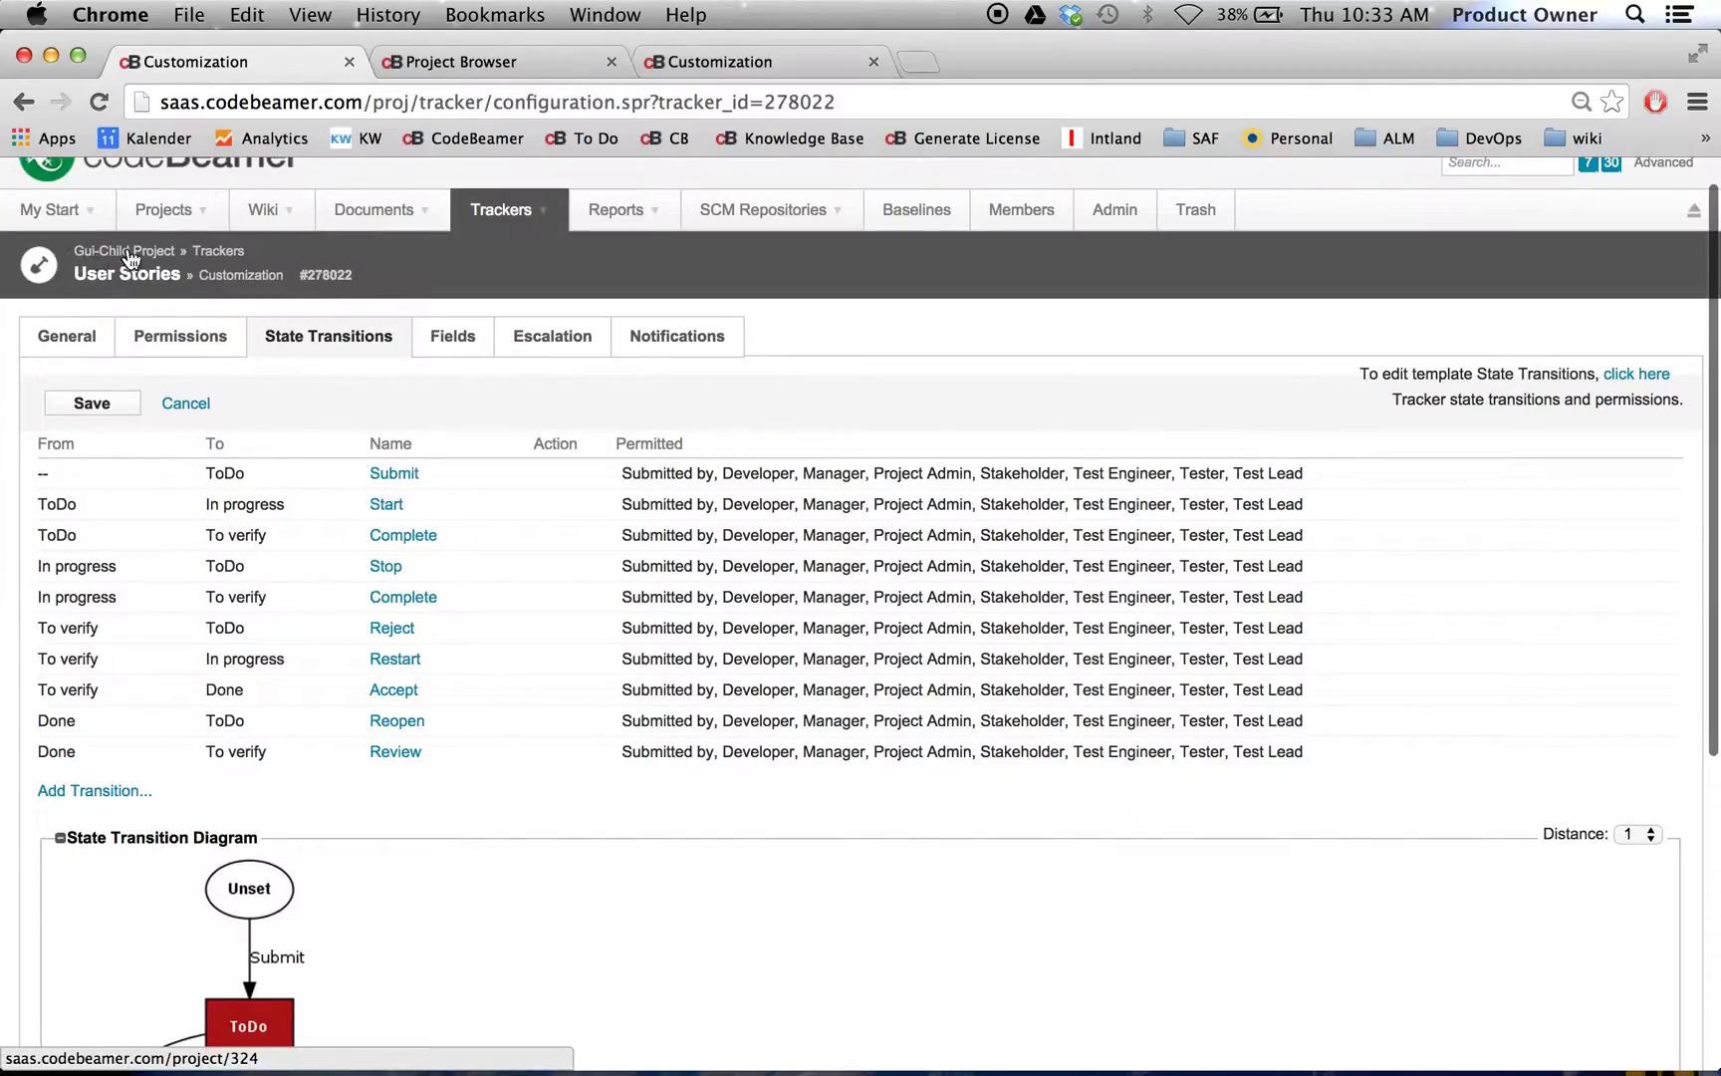
{"action": "scroll", "coordinate": [334, 522], "scroll_direction": "down", "scroll_amount": 6}
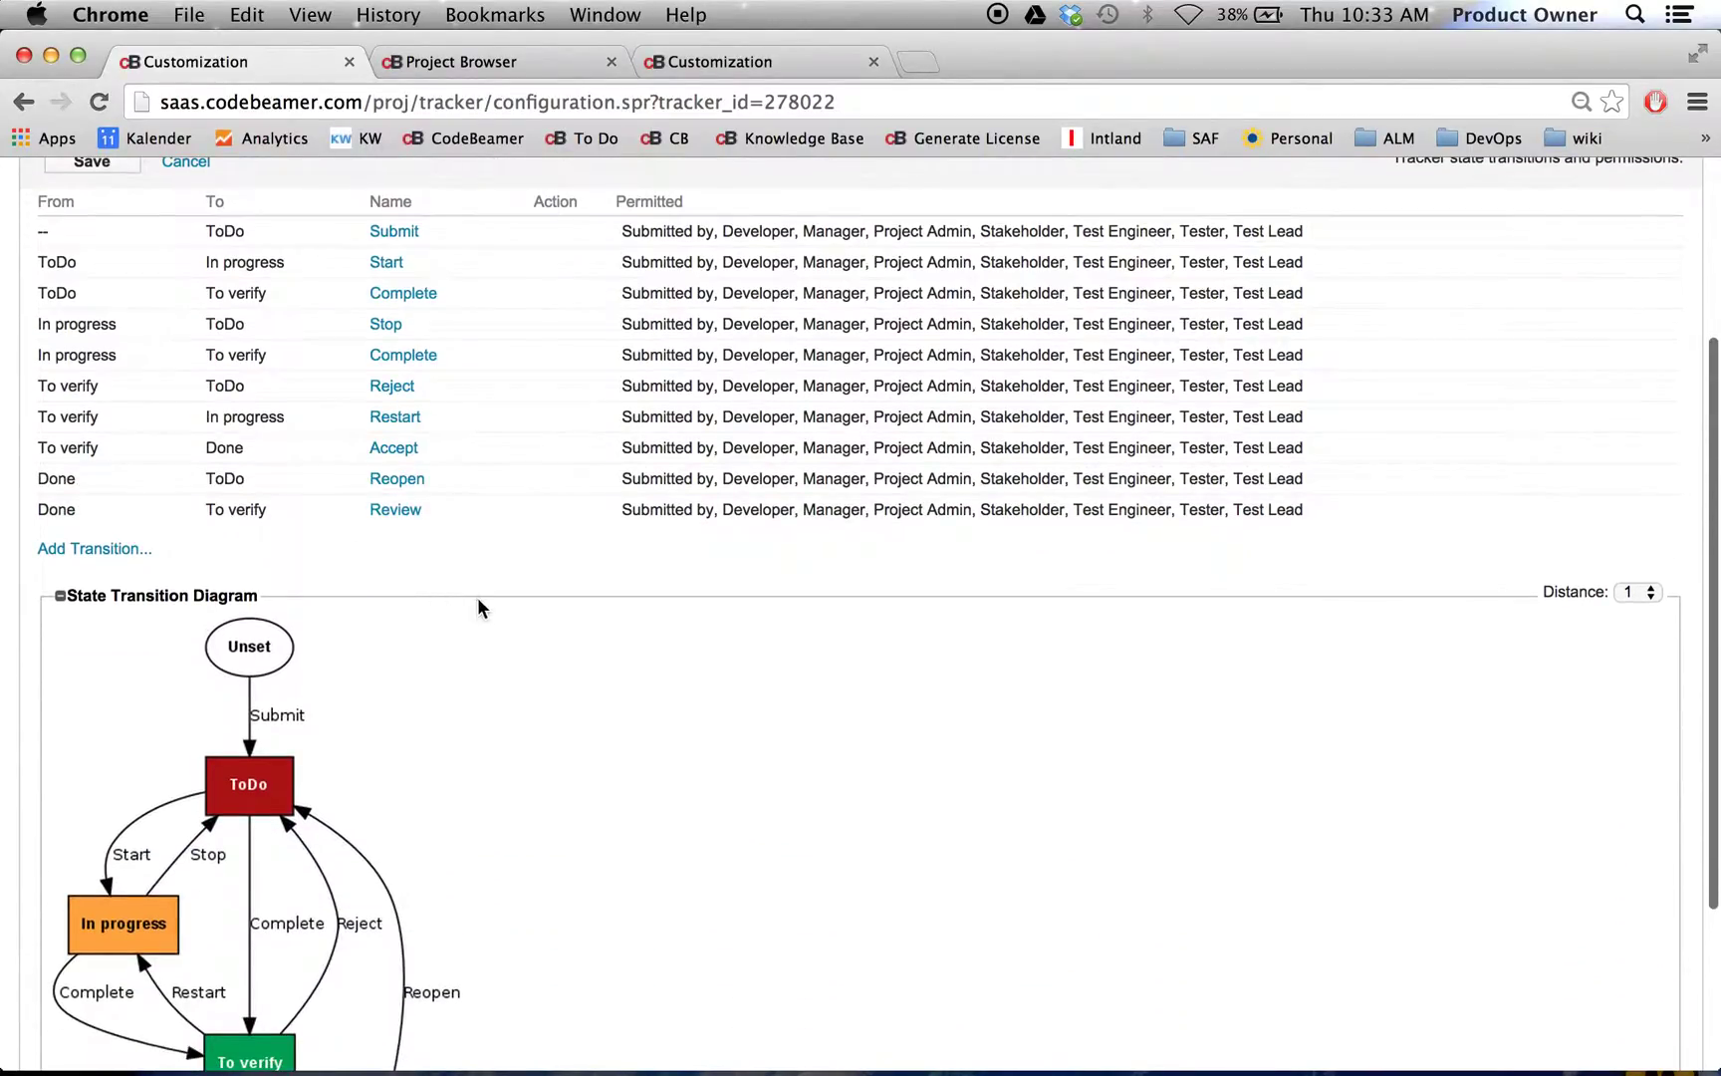
{"action": "scroll", "coordinate": [478, 606], "scroll_direction": "down", "scroll_amount": 1}
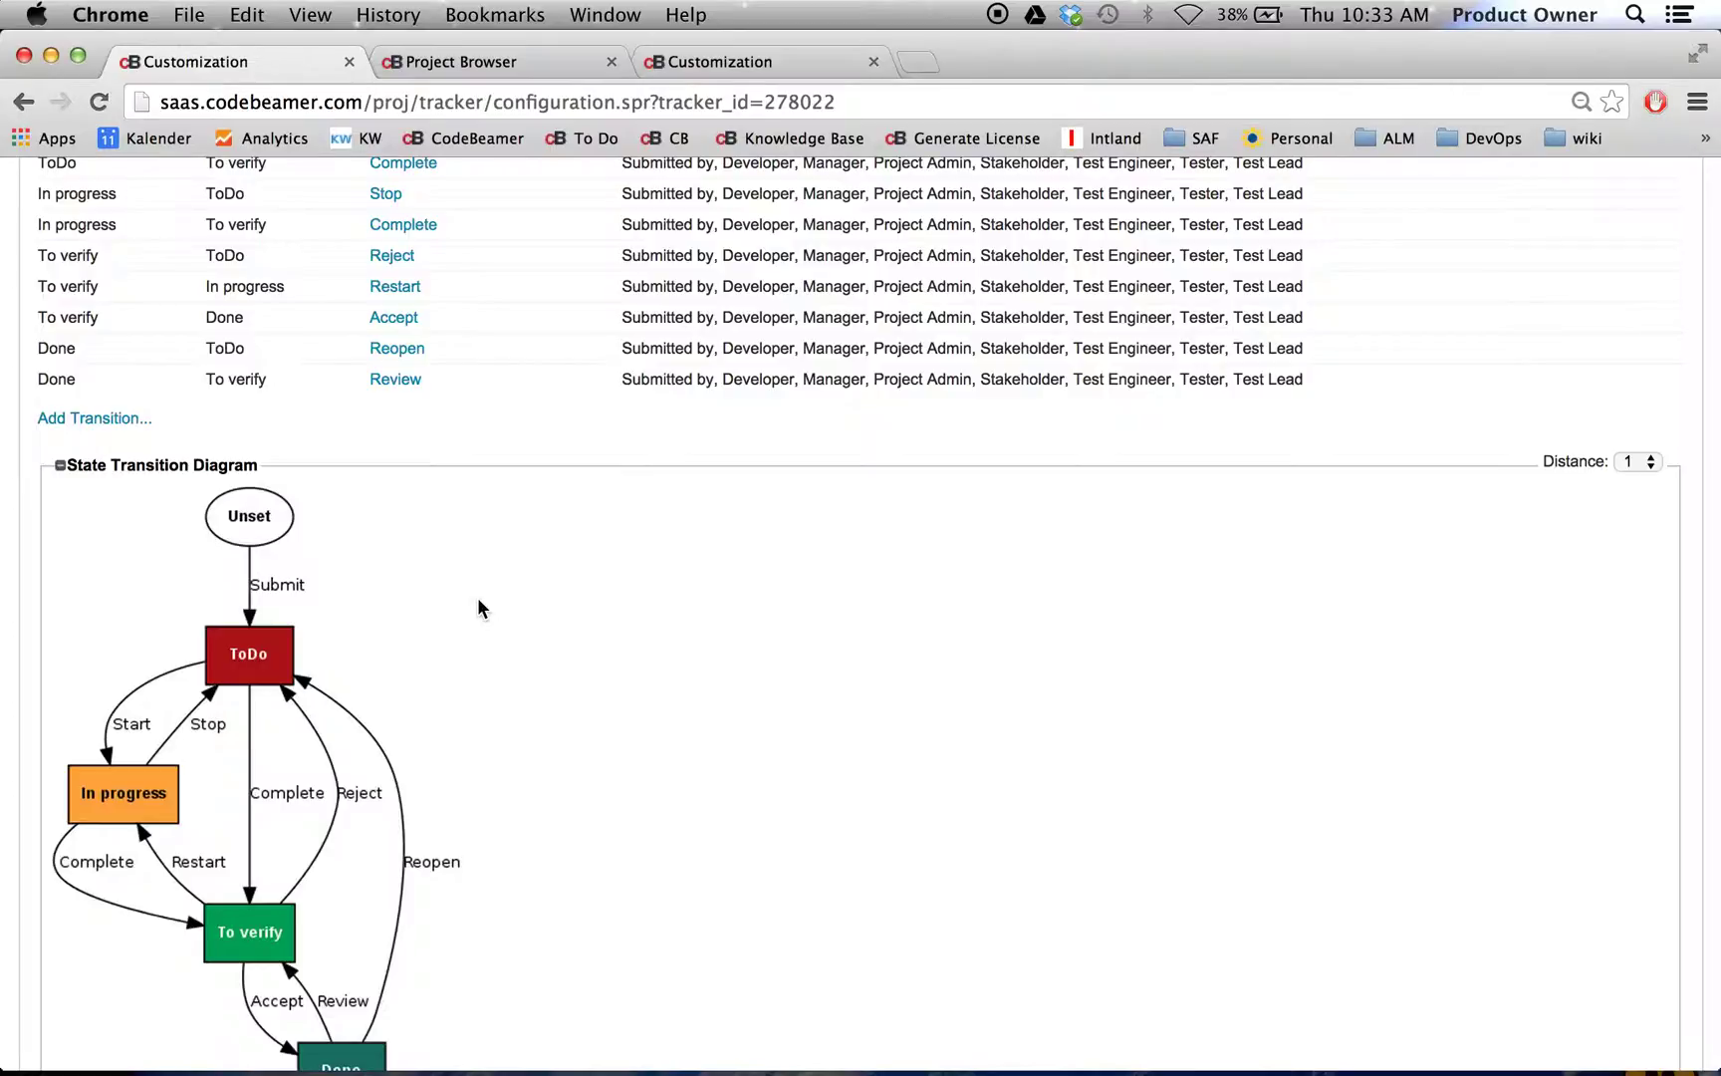
{"action": "key", "text": "super+r"}
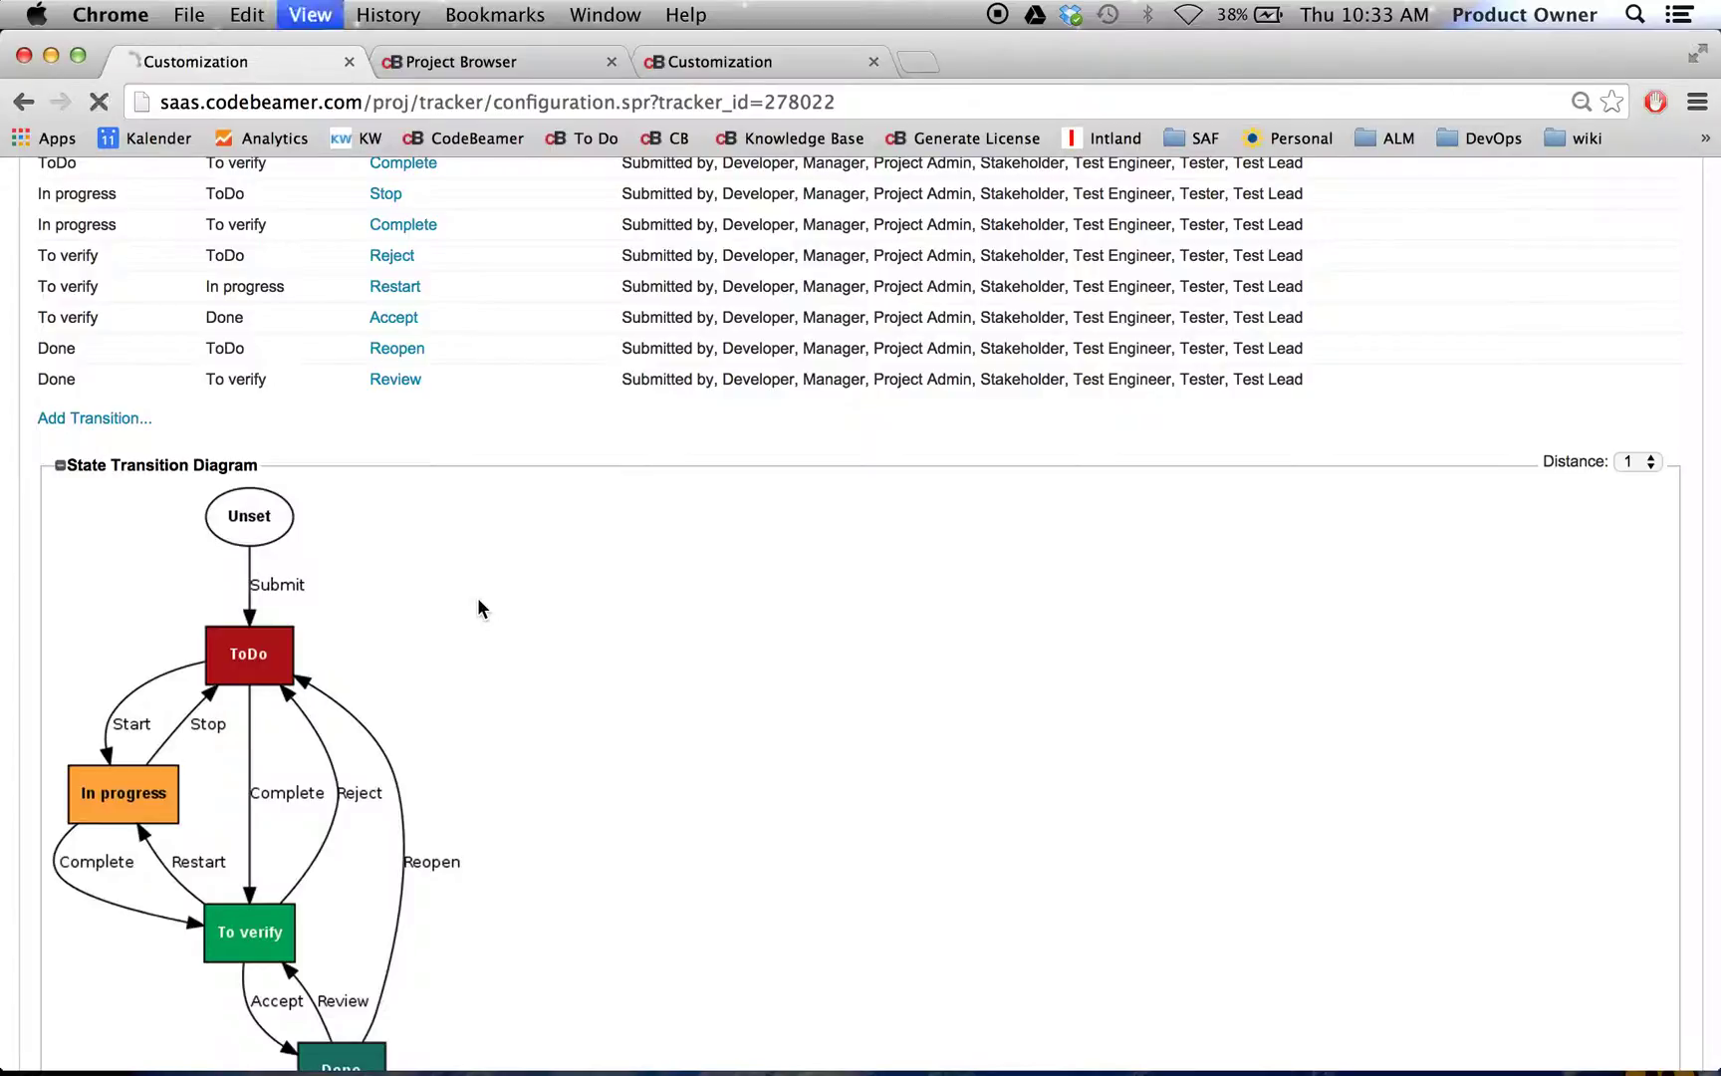